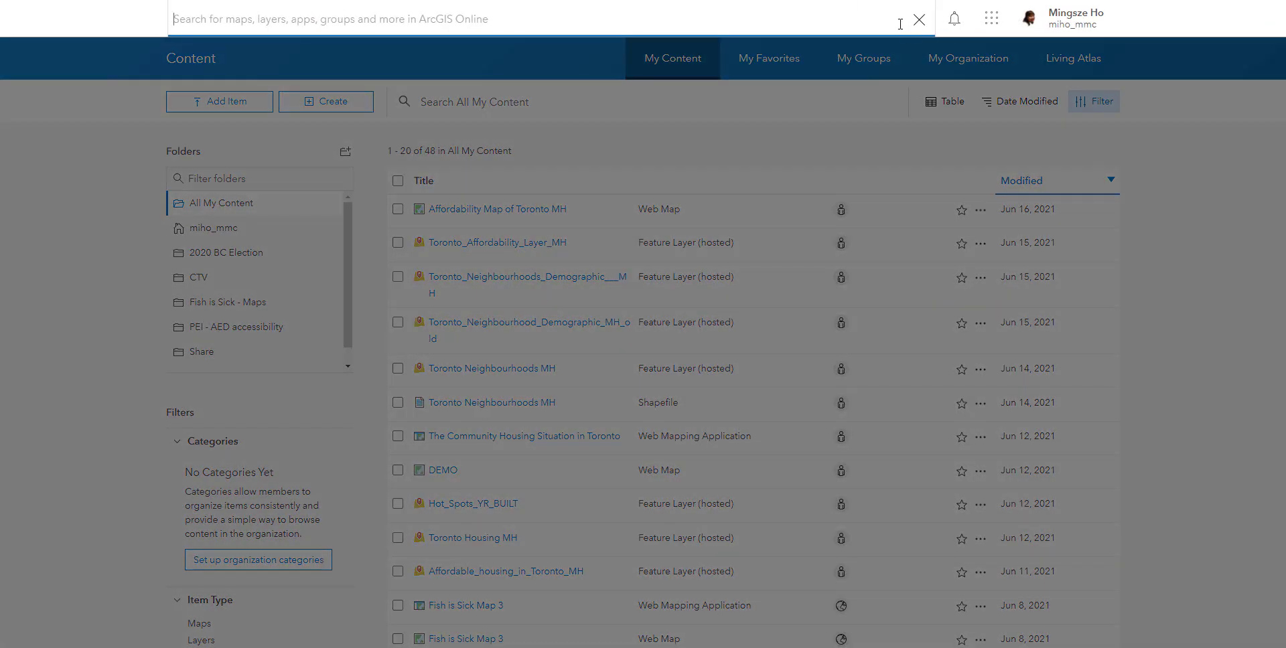
- Search for "Community Housing Data - MH" and extend the search beyond the Esri Canada Media Program organization
text(Community)
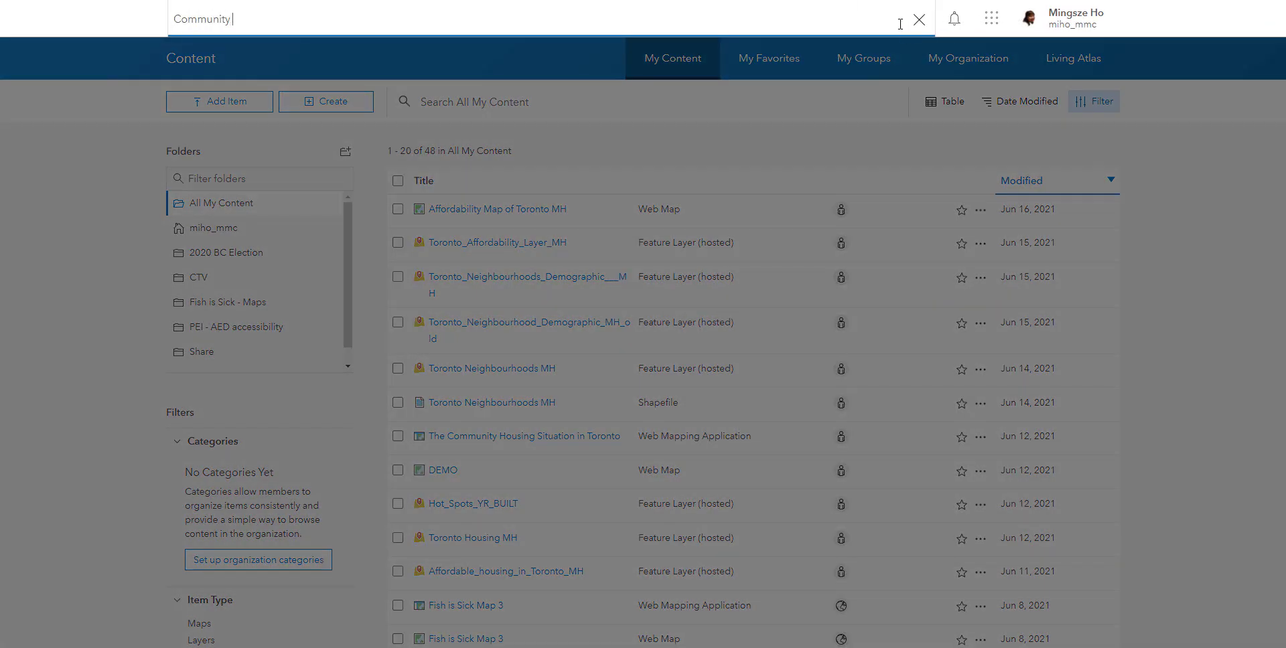
text( Housing Data - MH)
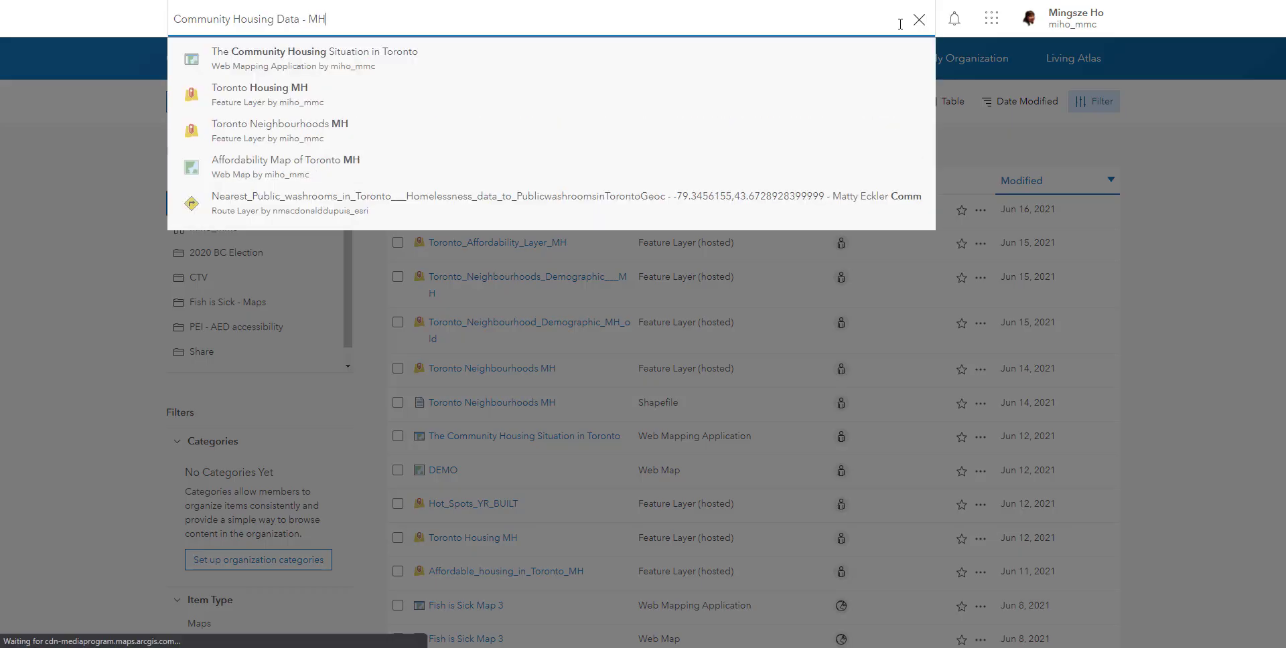
key(Return)
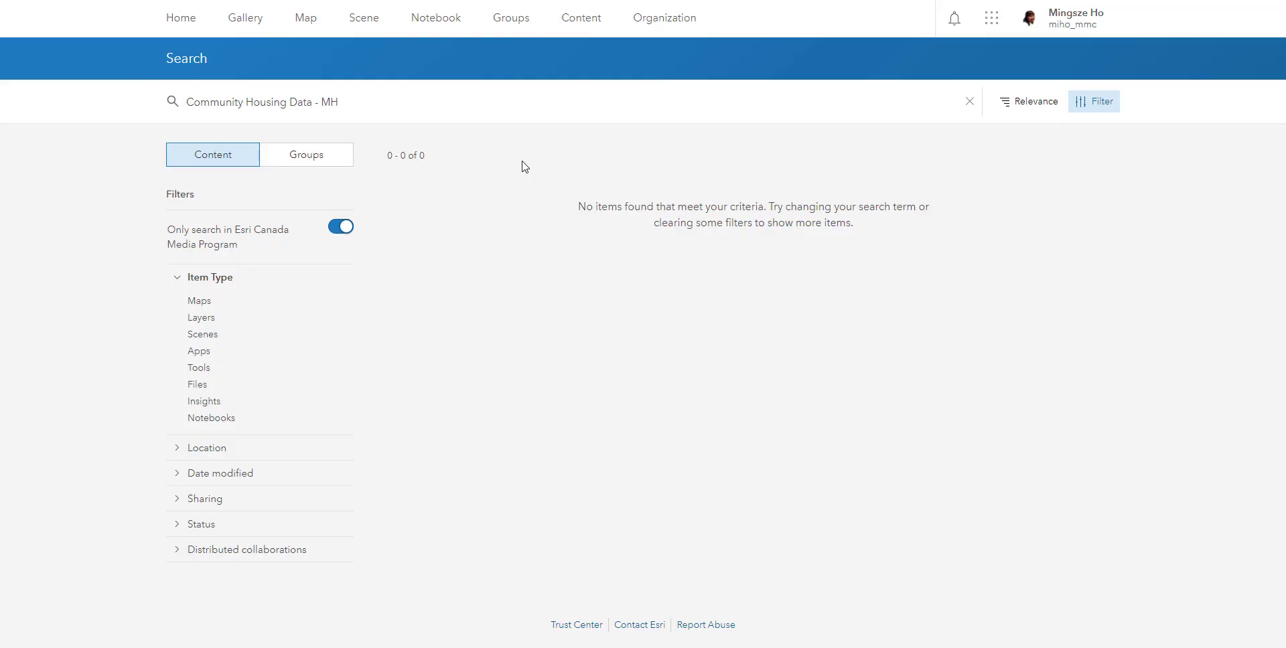
click(347, 234)
click(343, 230)
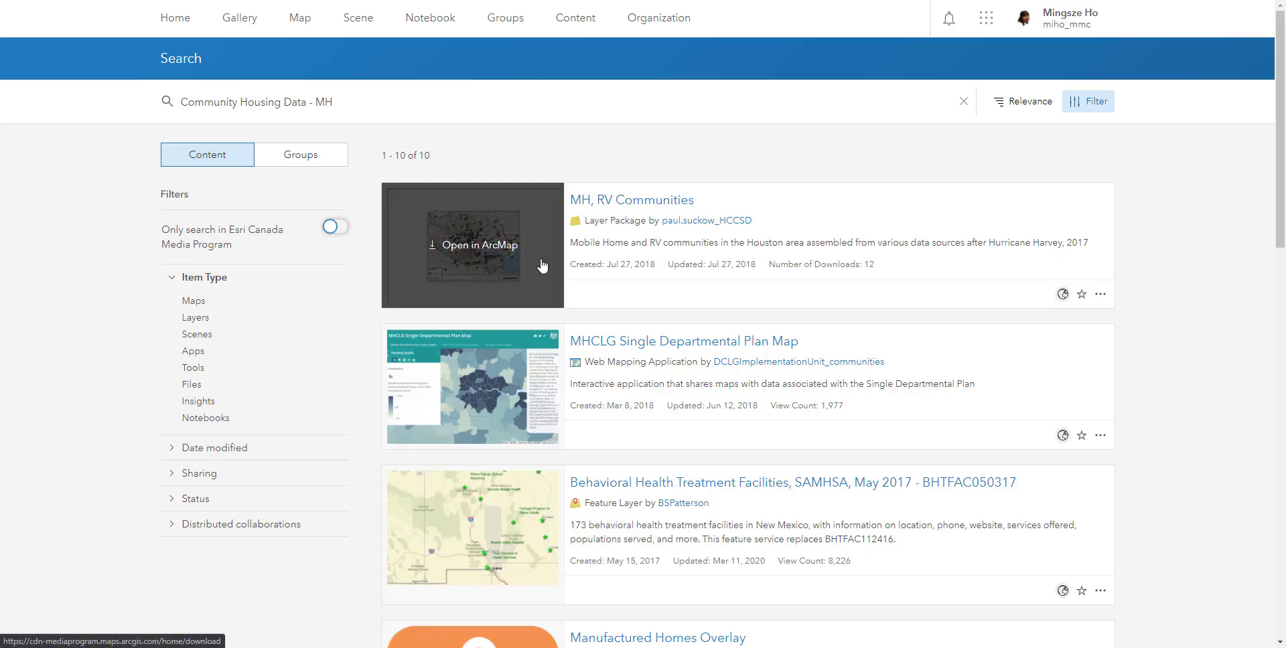
- Find the "Community Housing Data - MH" CSV item in the search results and open its overview page
click(624, 233)
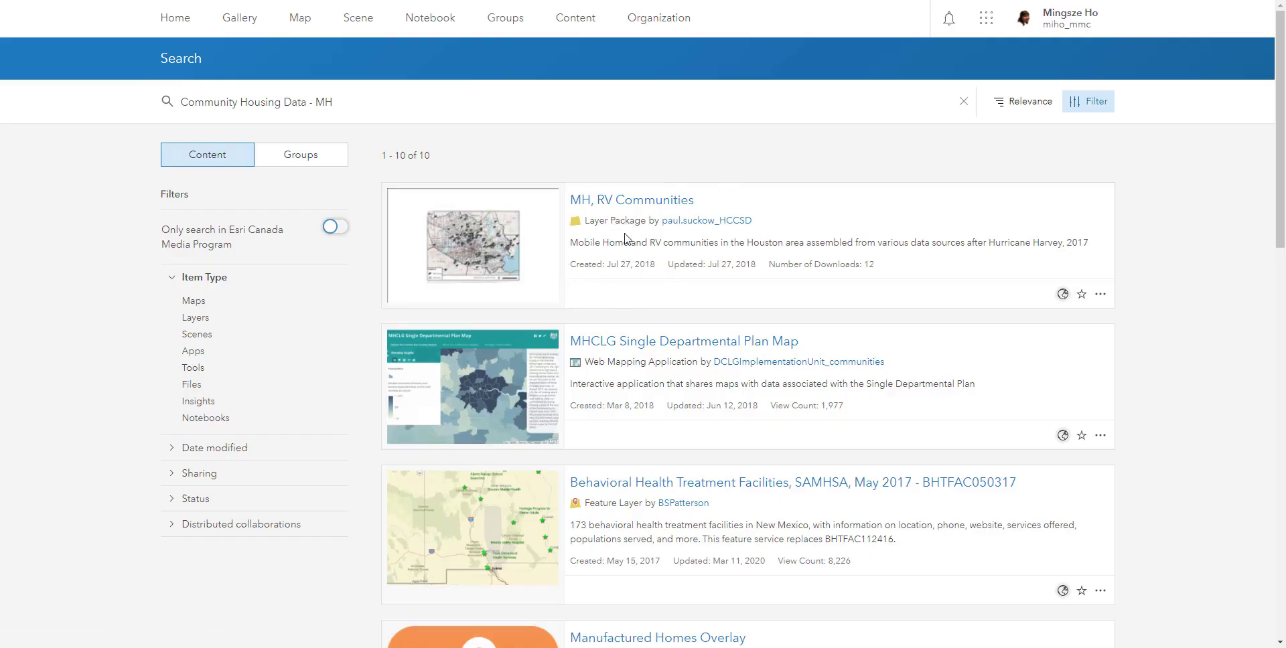
scroll(626, 238, down, 3)
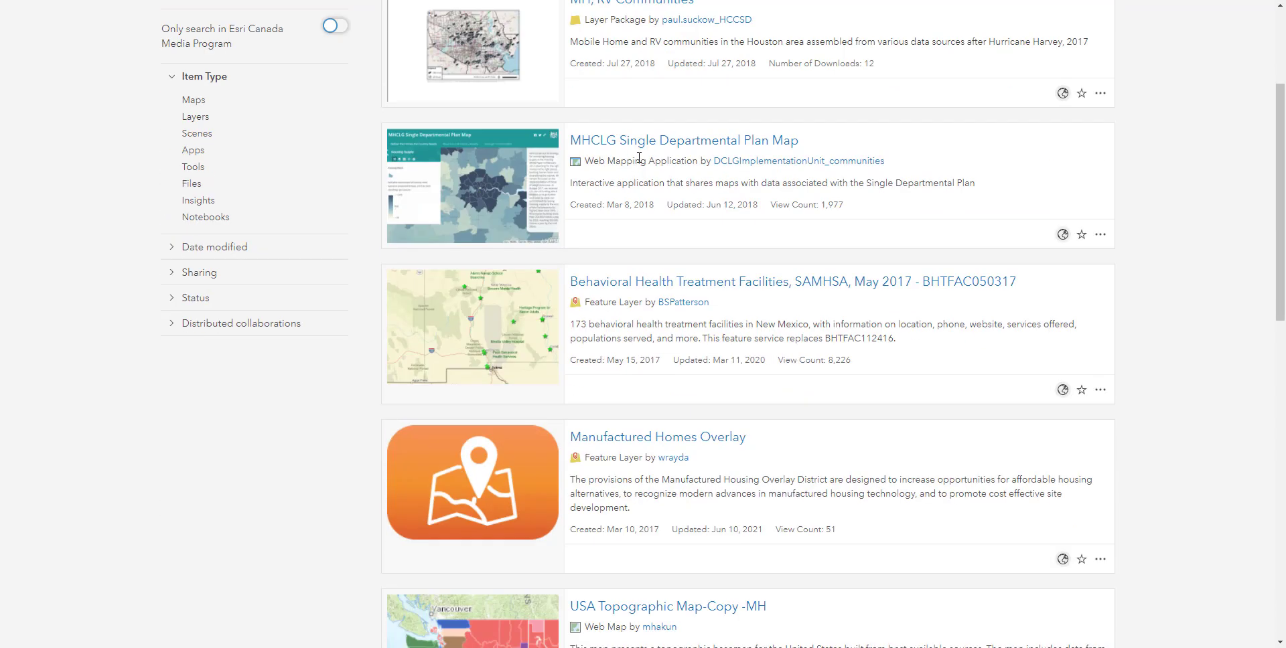
click(640, 172)
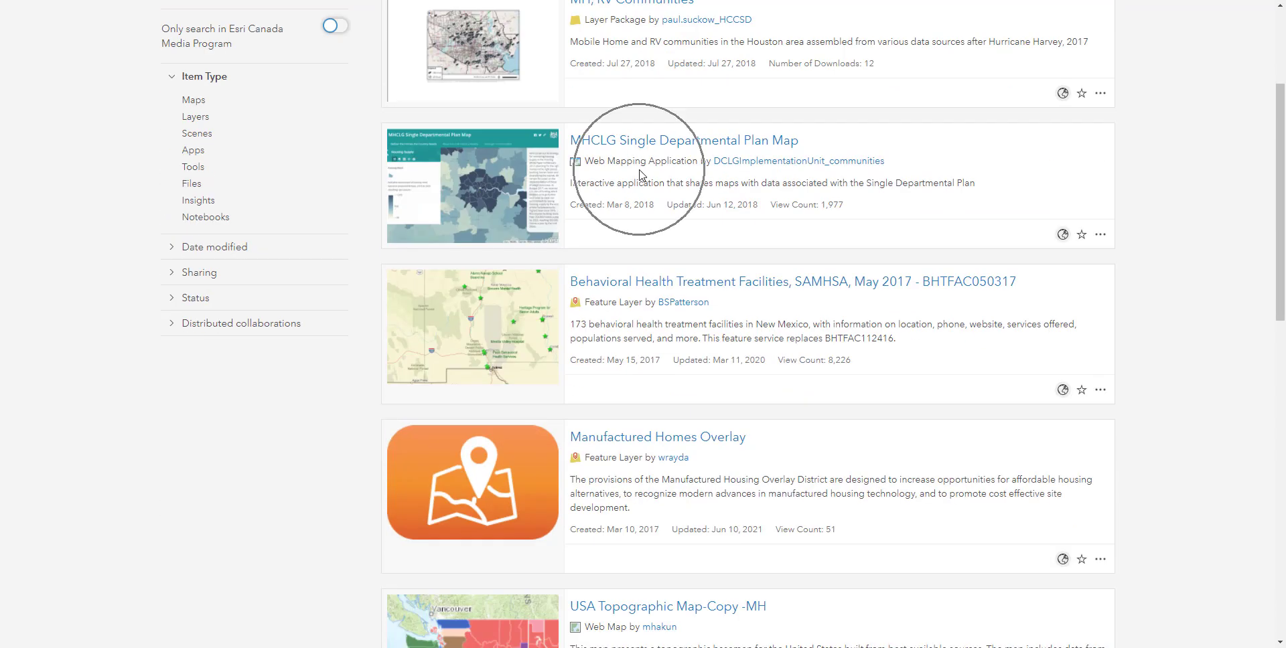
click(624, 299)
scroll(625, 299, down, 12)
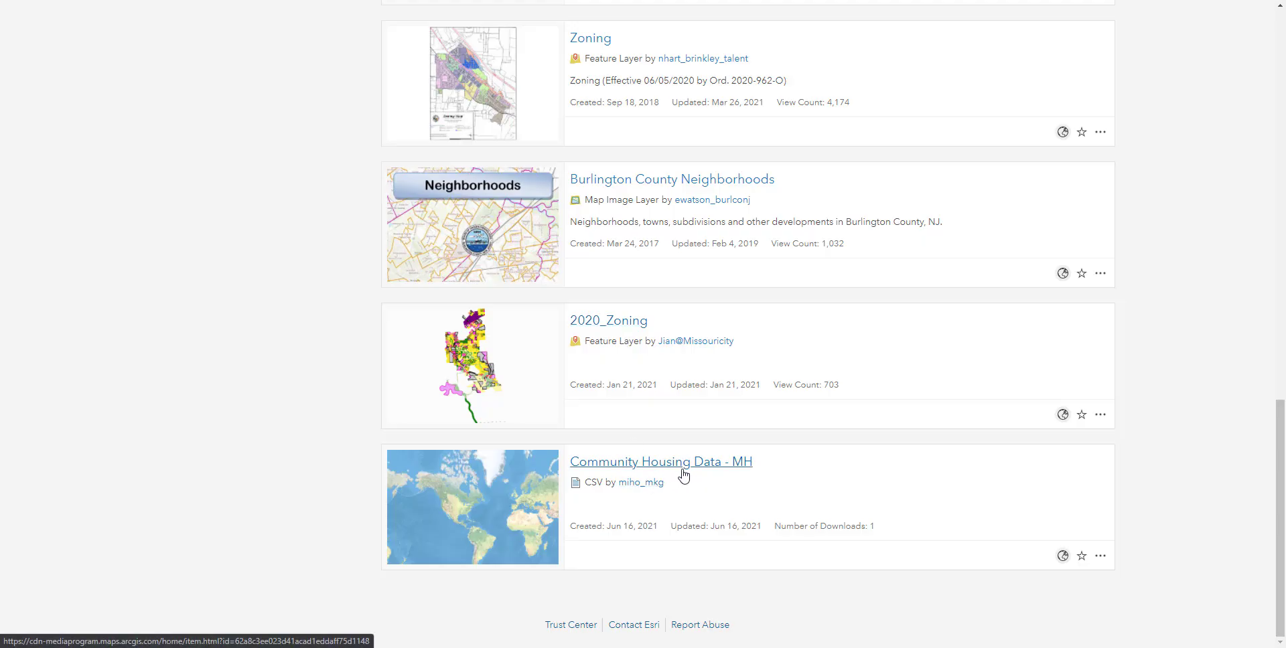
click(650, 483)
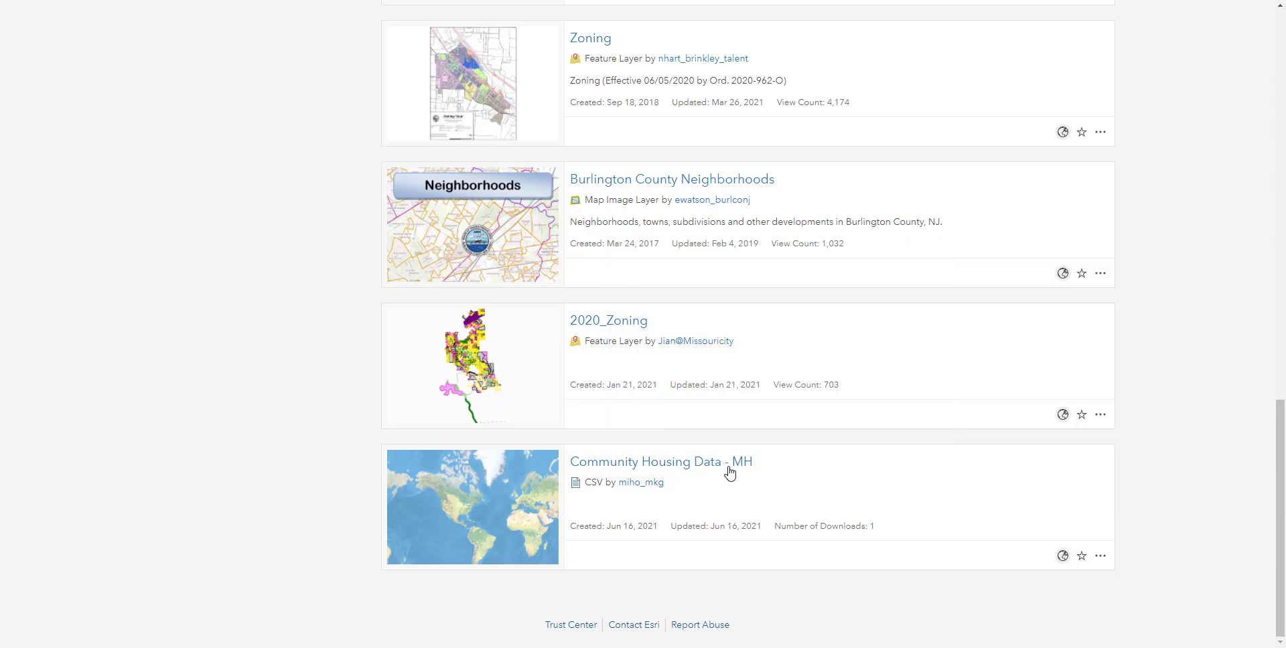
click(730, 468)
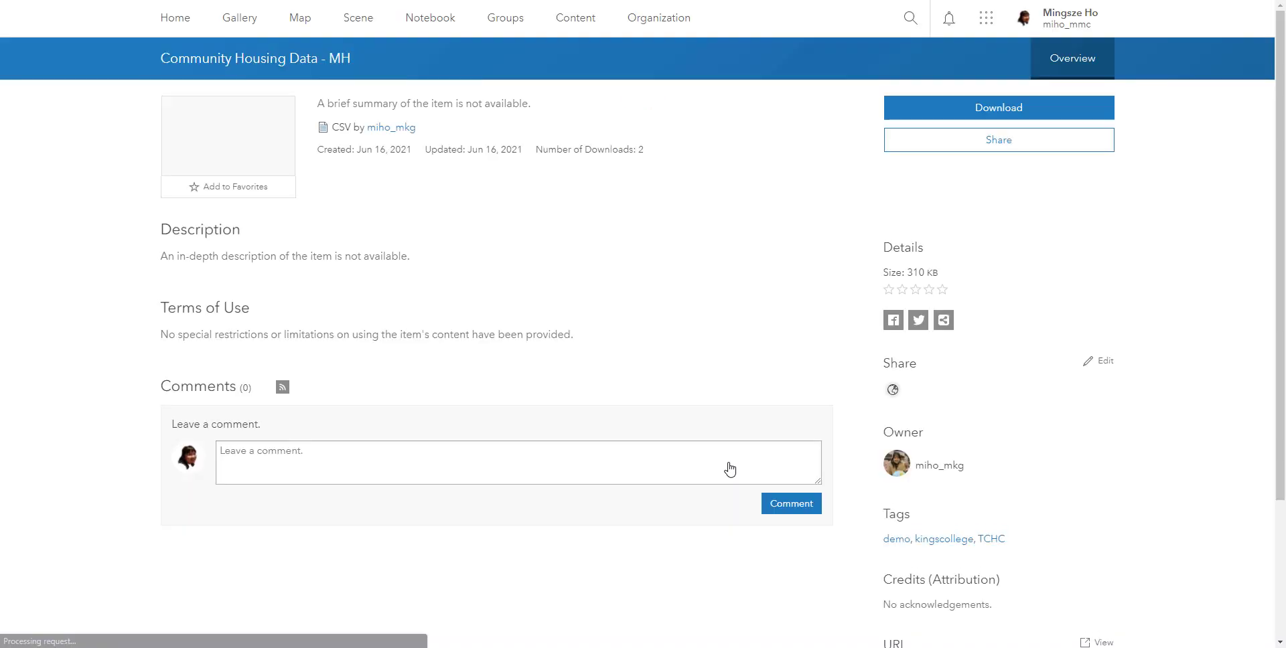
- Download the CSV item and save it to the Desktop as CommunityHousingData.csv
click(341, 129)
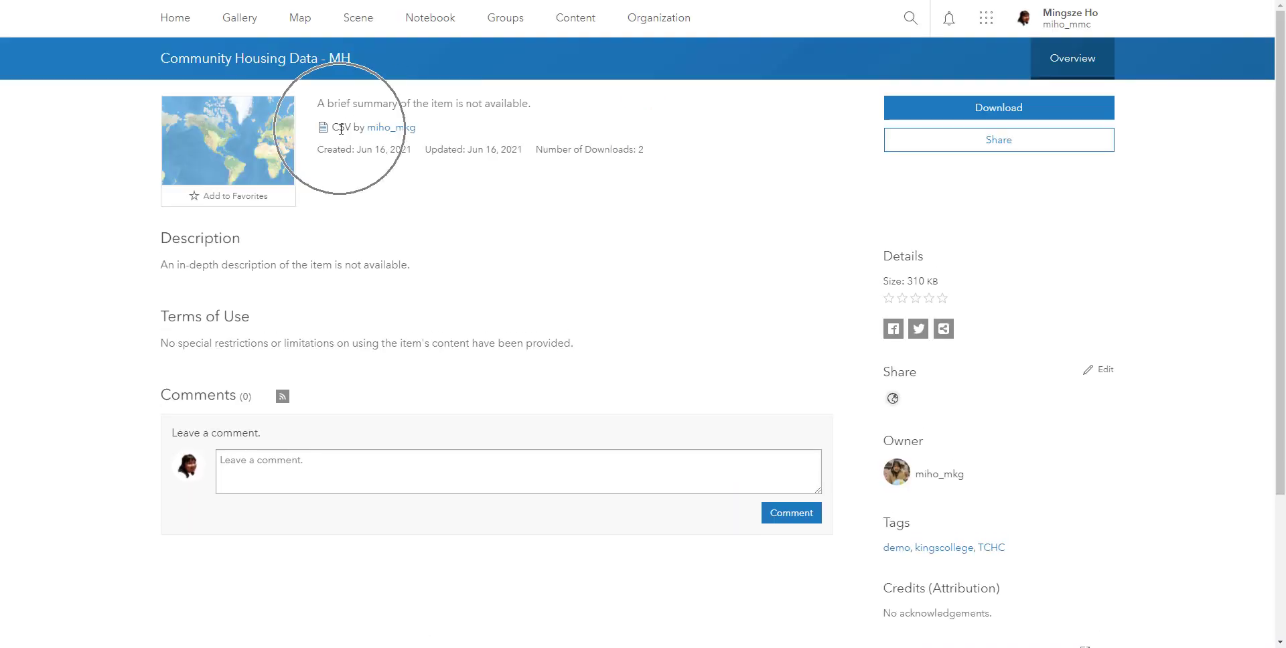
click(975, 115)
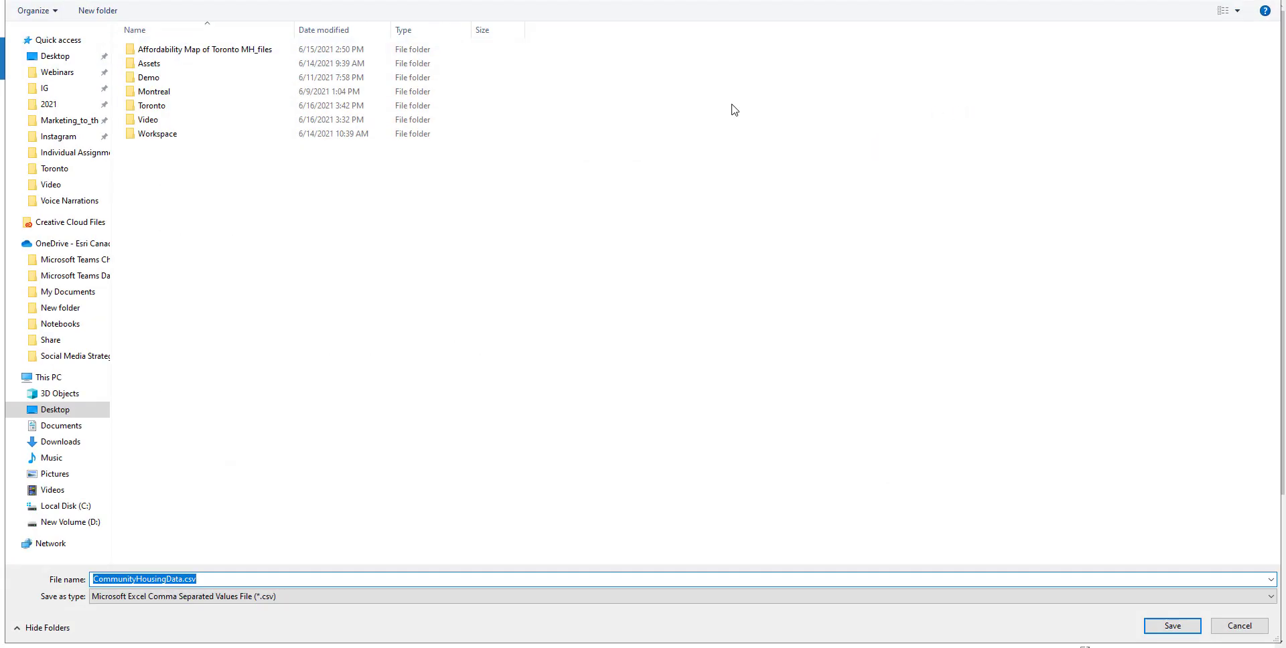
click(55, 57)
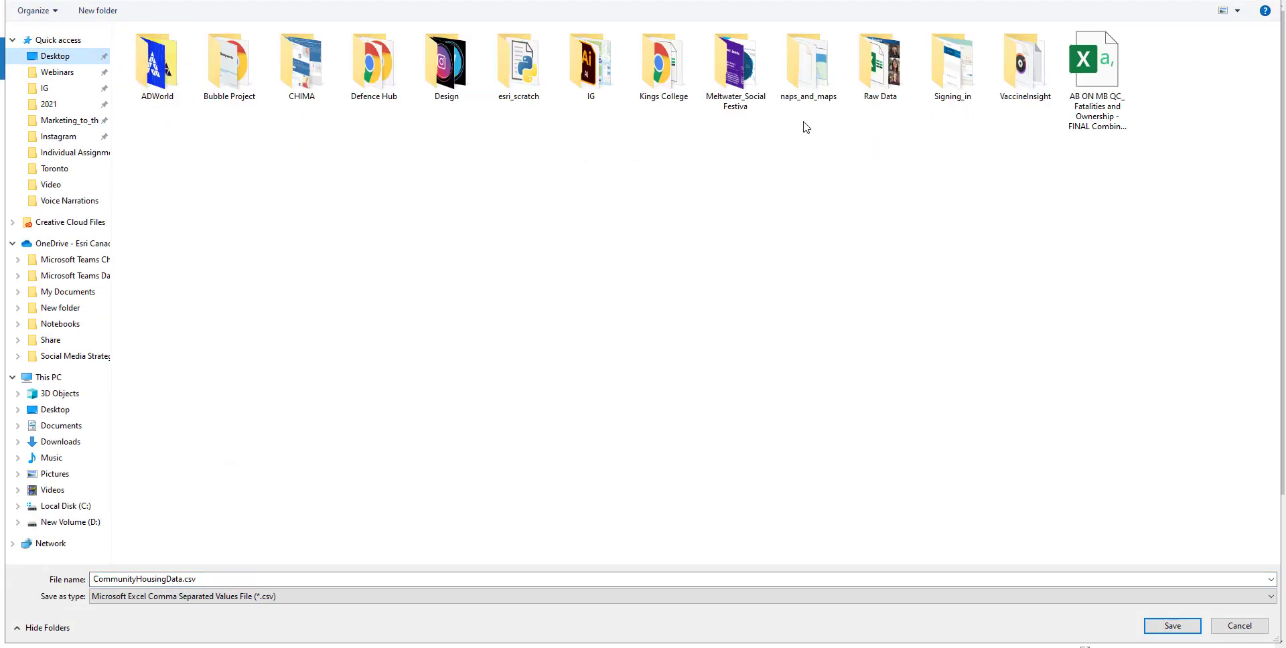
click(1172, 626)
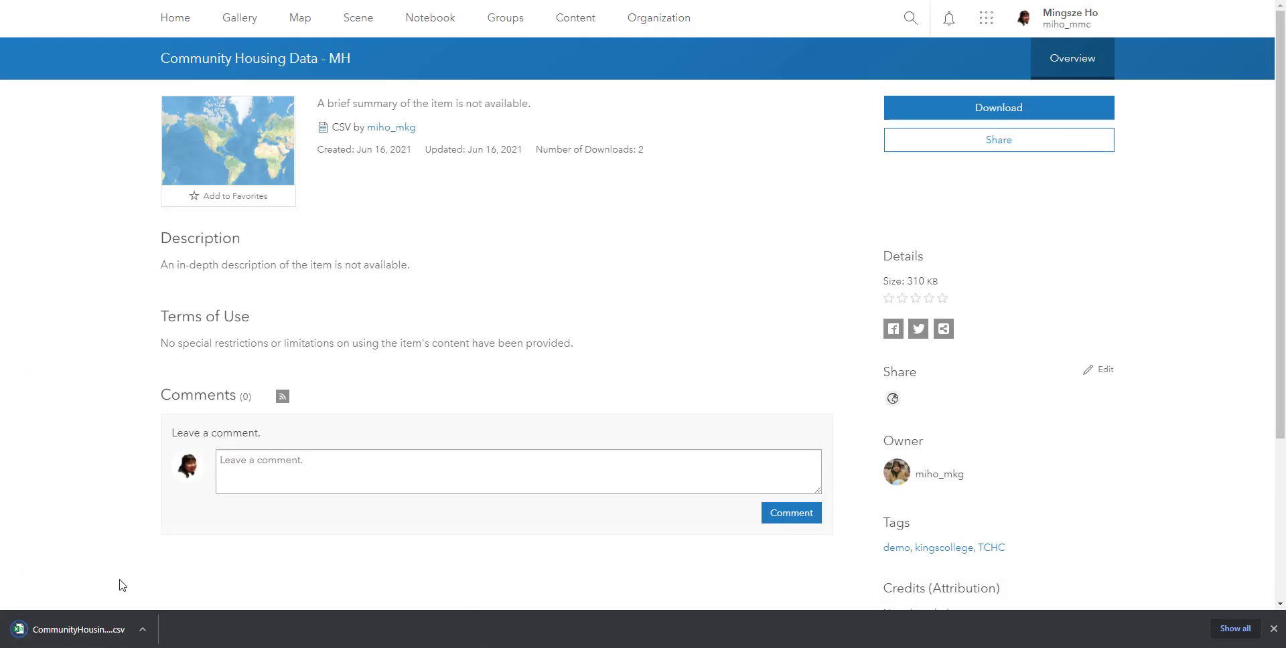
- Open the downloaded CommunityHousingData.csv in Excel and look through its columns and rows
click(122, 630)
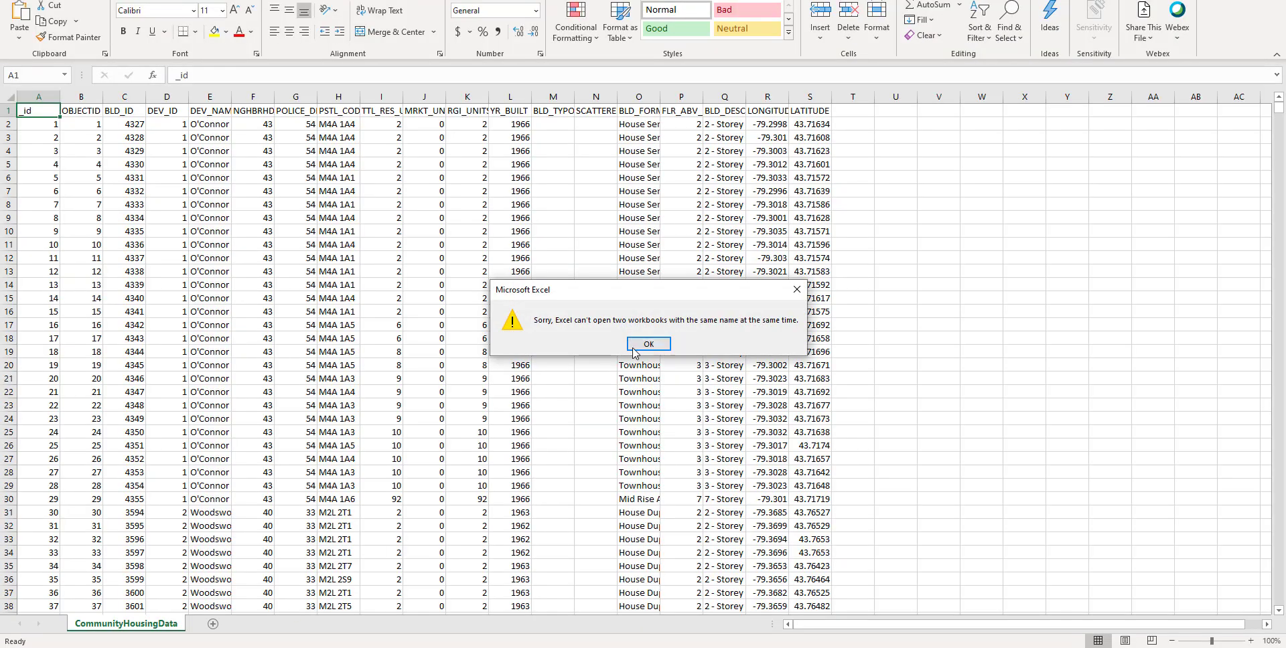
click(649, 344)
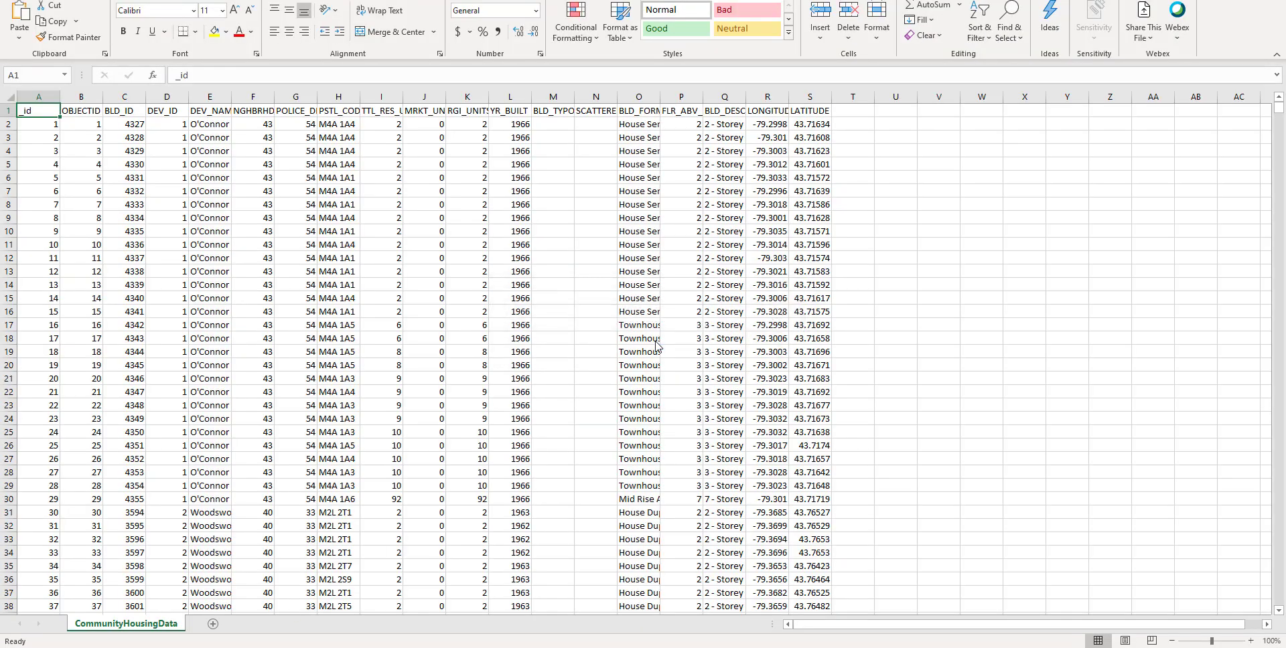
click(440, 341)
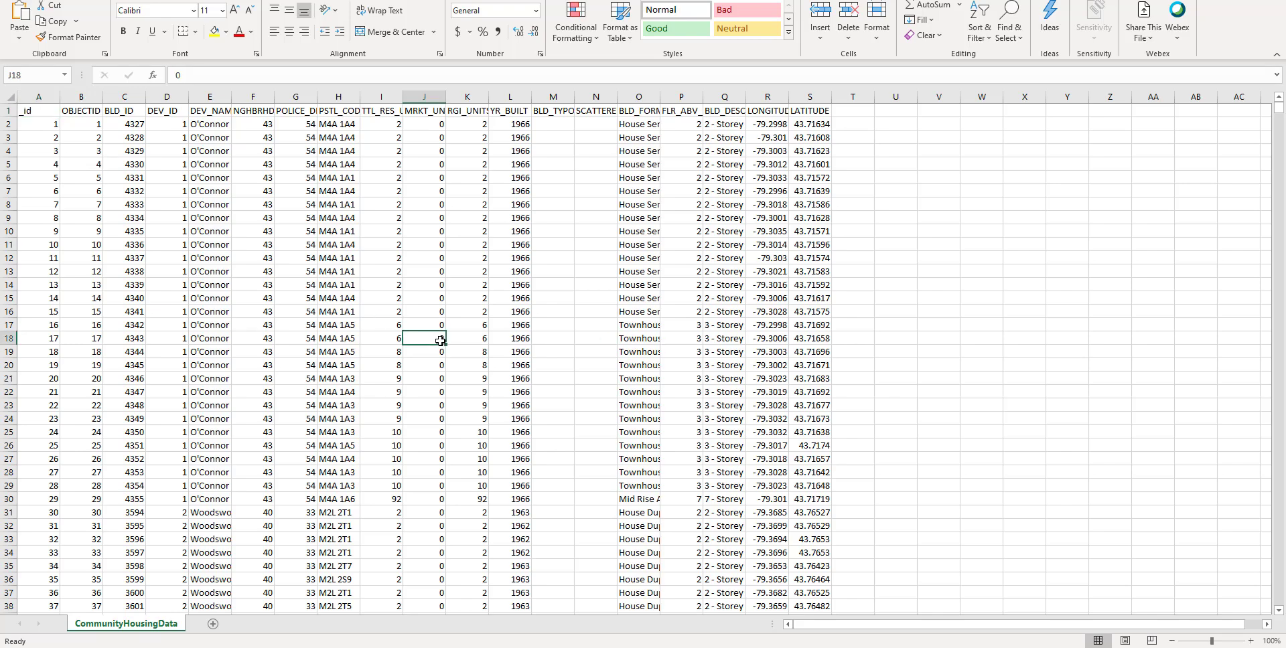
scroll(440, 341, down, 3)
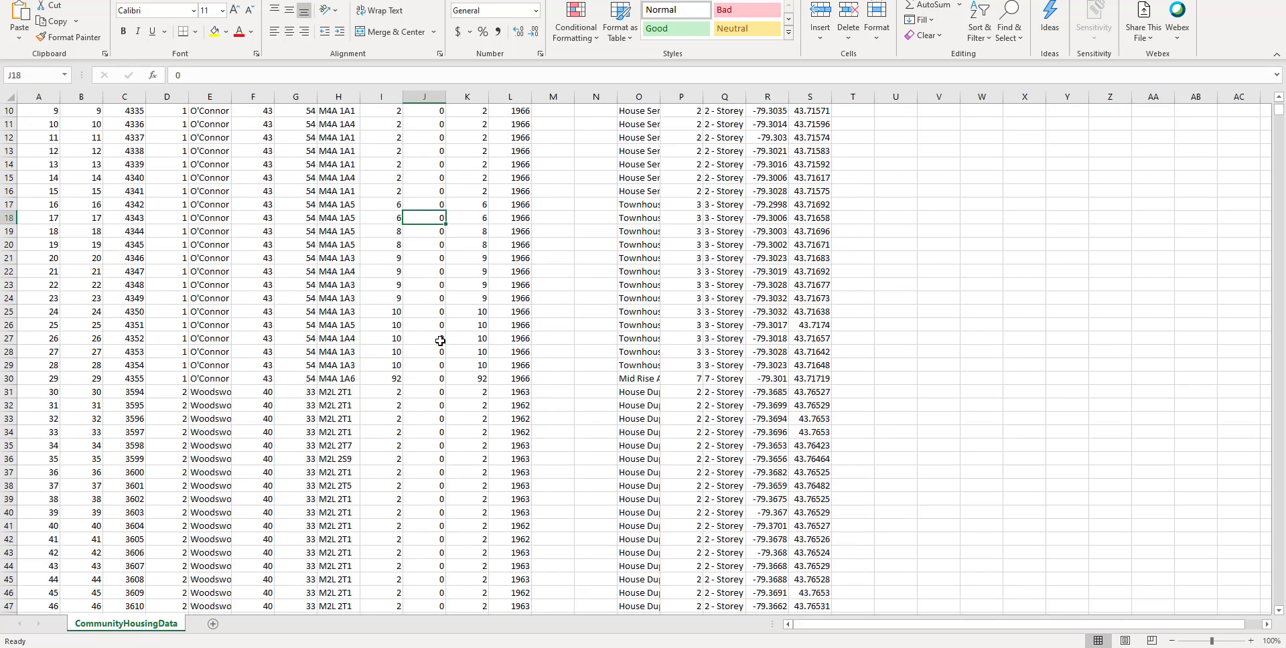
scroll(440, 341, up, 3)
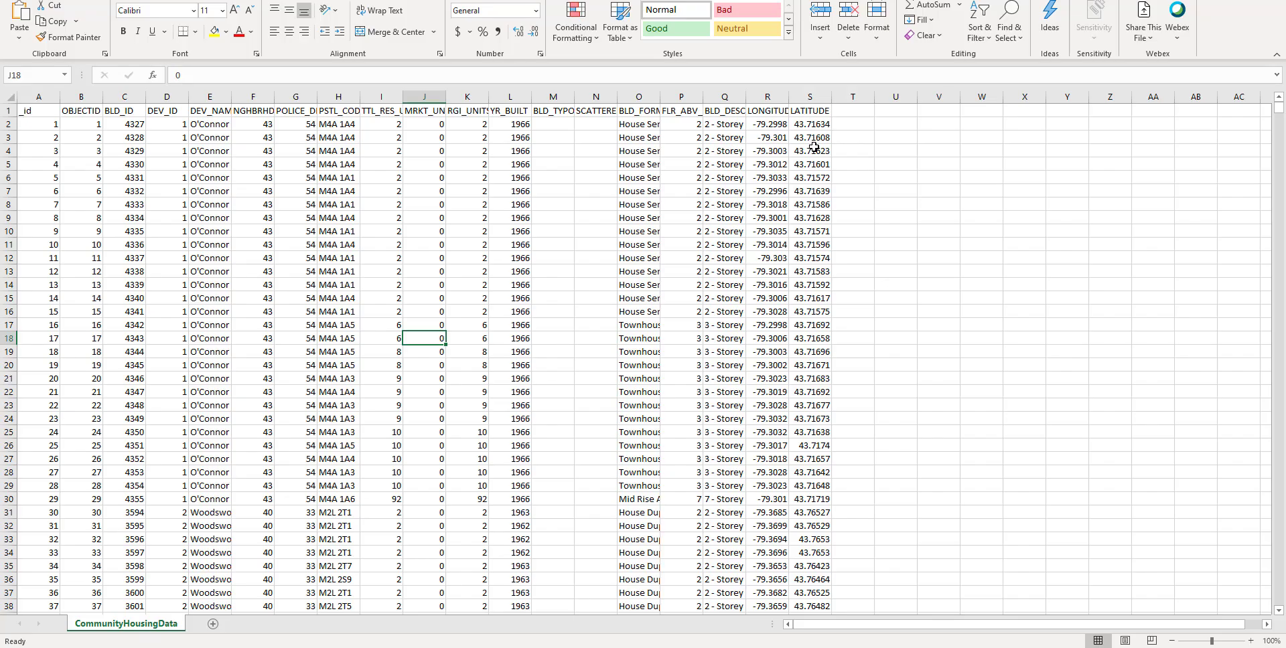
- Switch back to ArcGIS Online and choose CommunityHousingData.csv on the Desktop as a new item for My Content
key(alt+Tab)
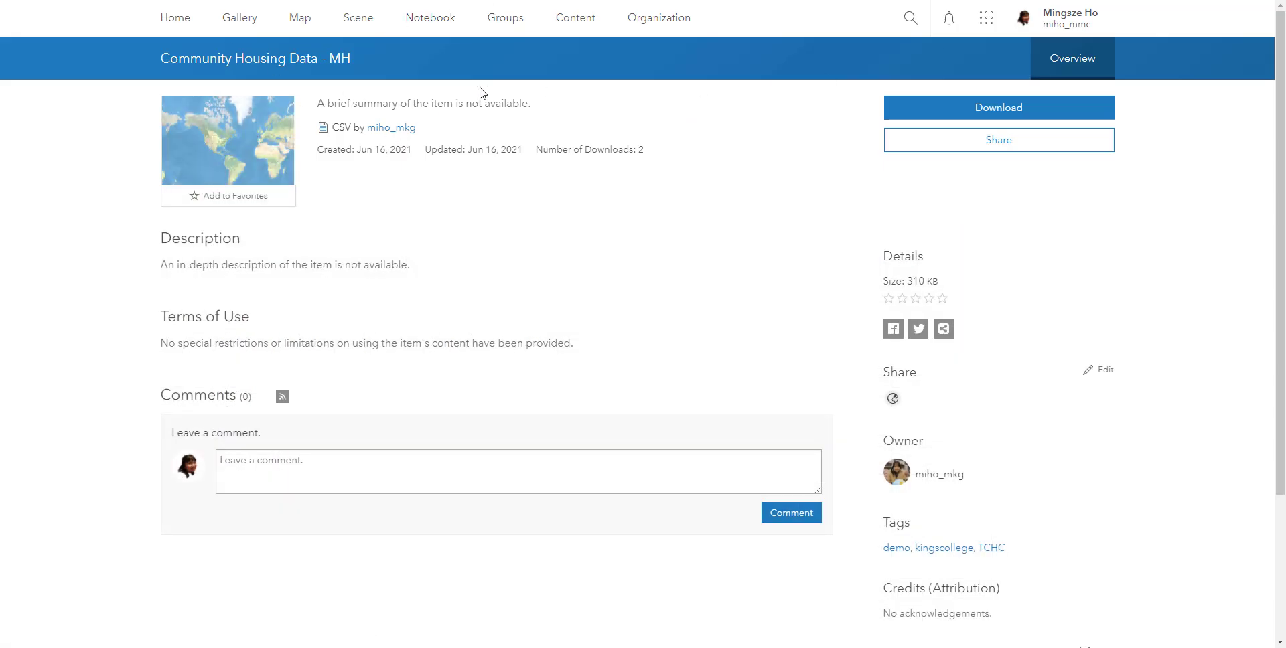
click(580, 25)
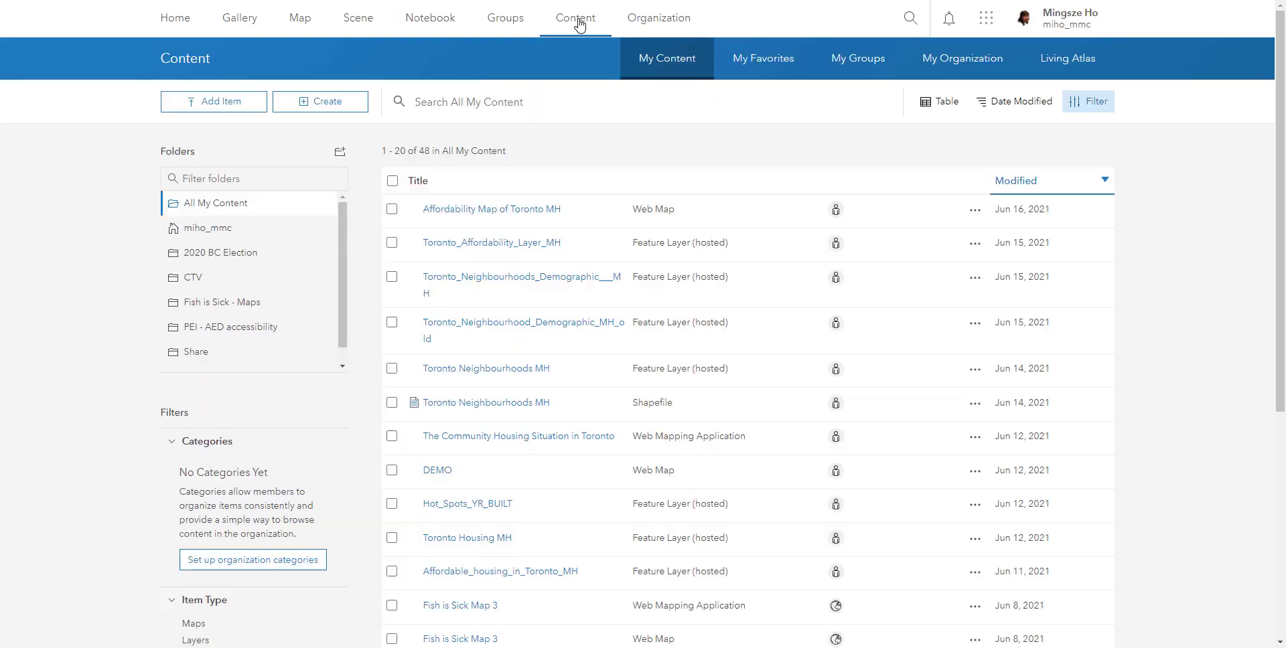
click(221, 102)
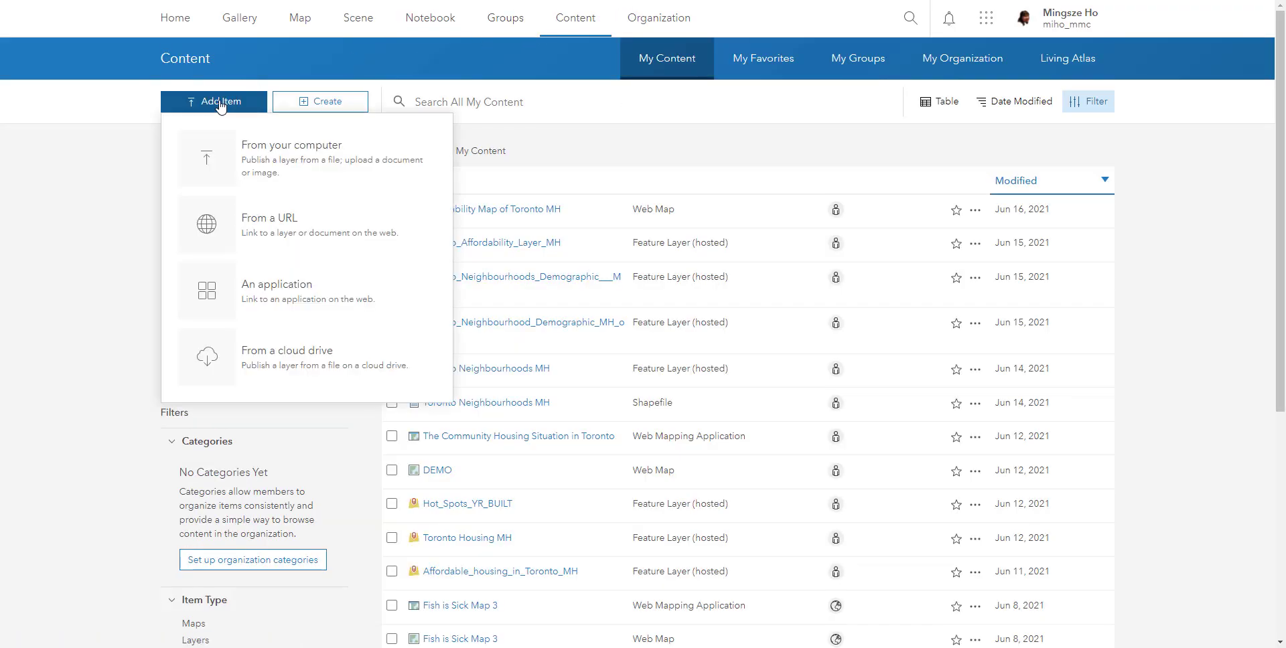
click(271, 155)
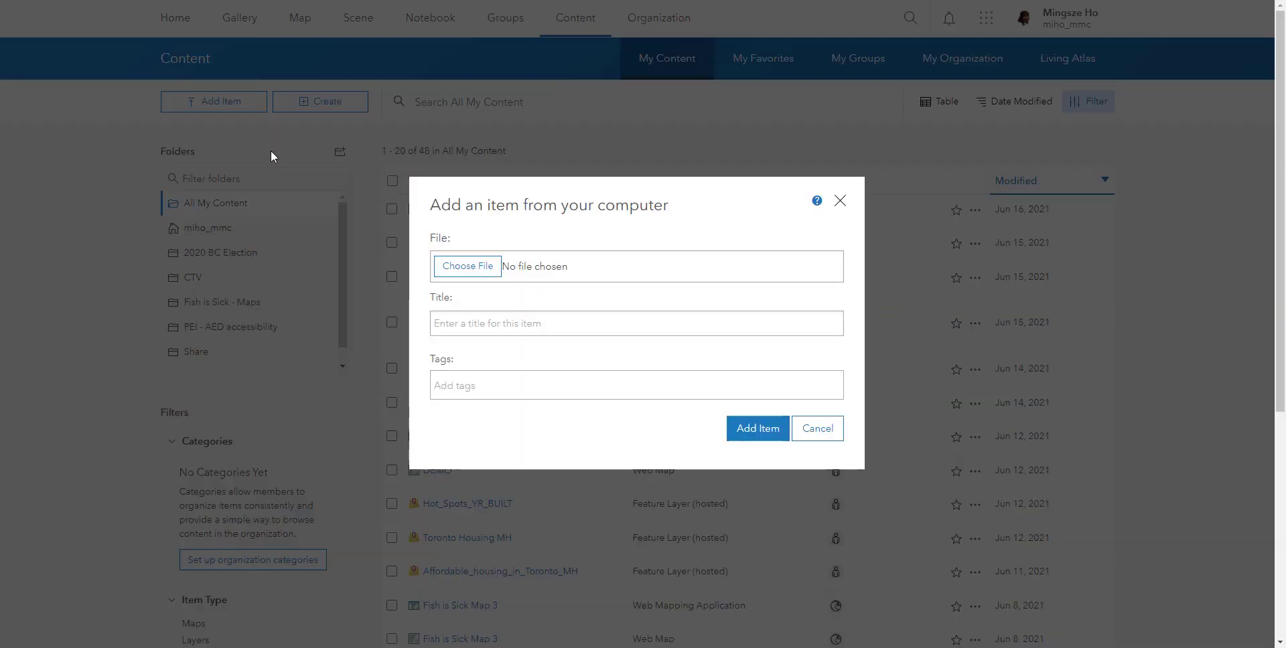
click(465, 275)
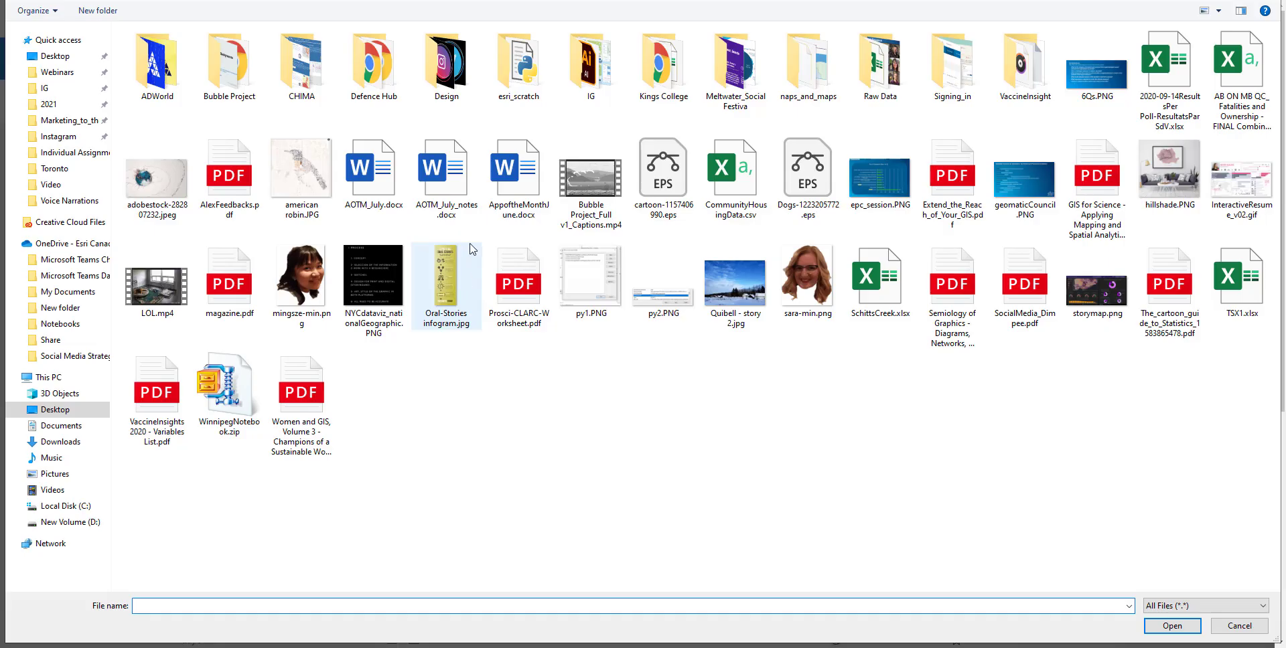
double_click(748, 196)
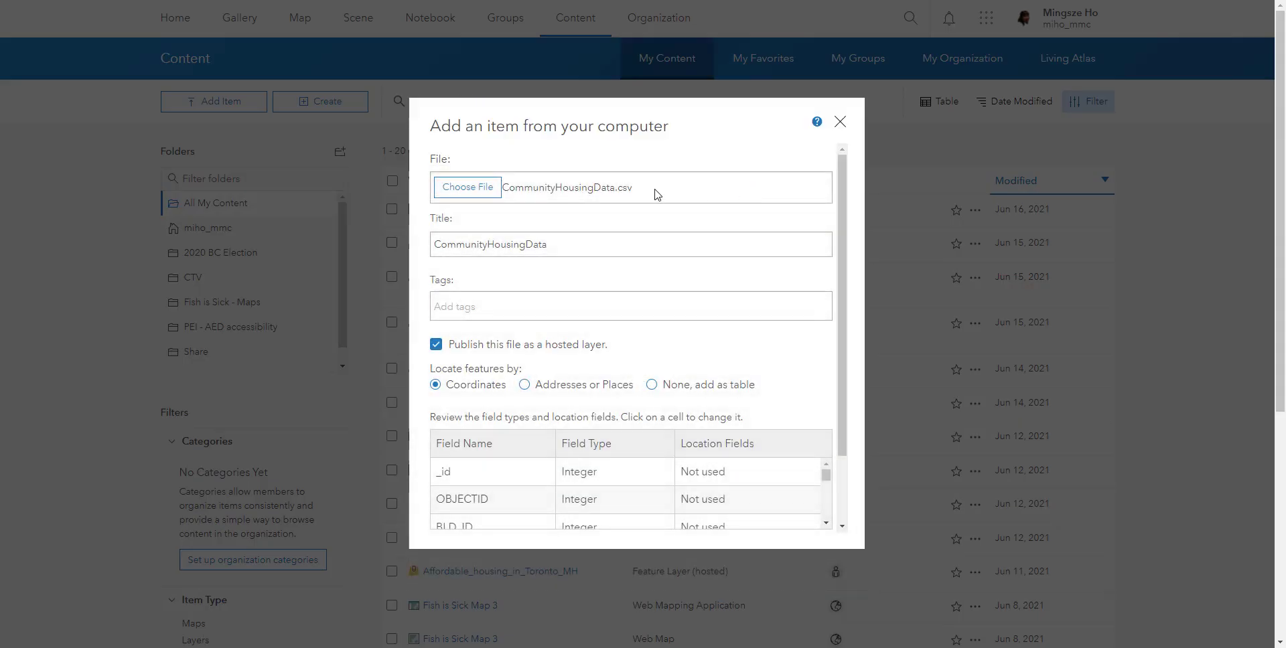
- Change the new item's title to "Community Housing - MH"
click(491, 244)
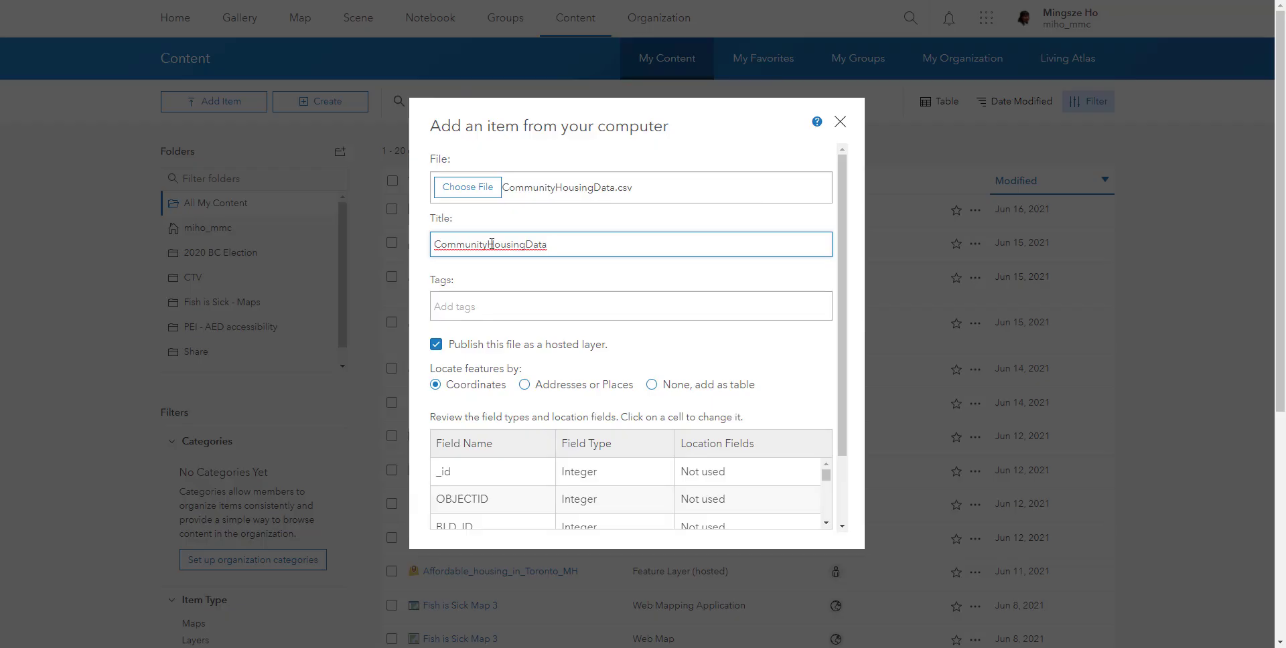
click(529, 244)
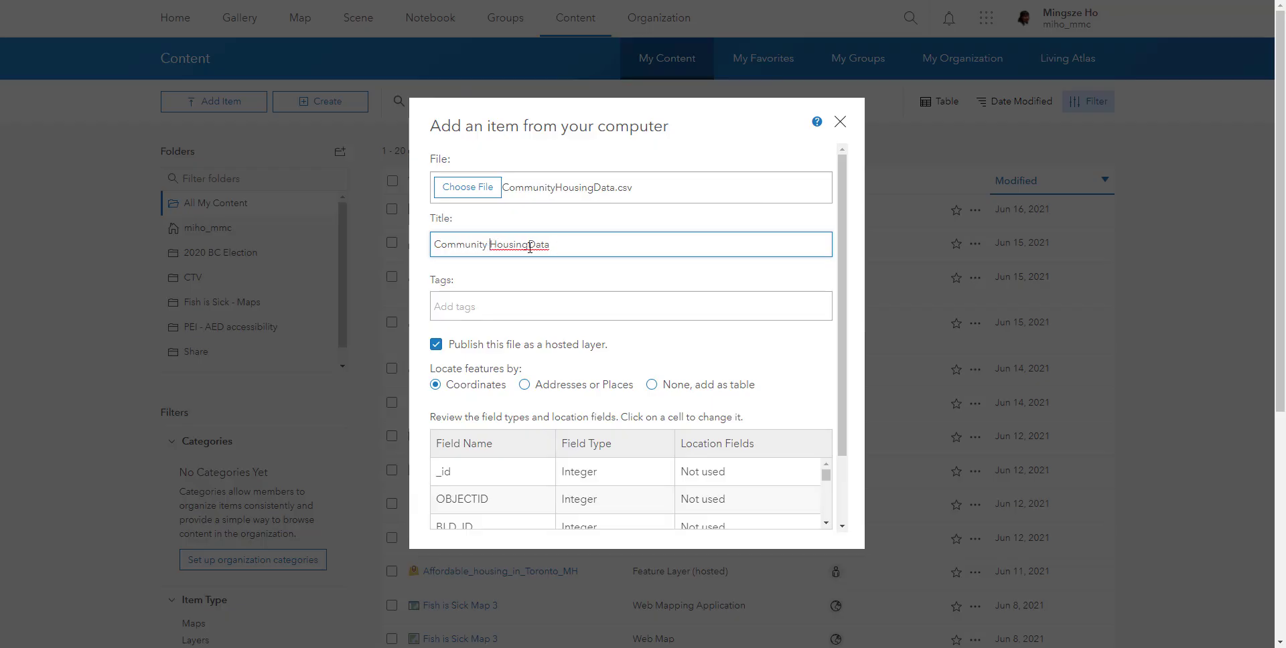
double_click(617, 245)
key(BackSpace)
text(- MH)
- Add the tags tch, toronto and housing to the new item
click(575, 320)
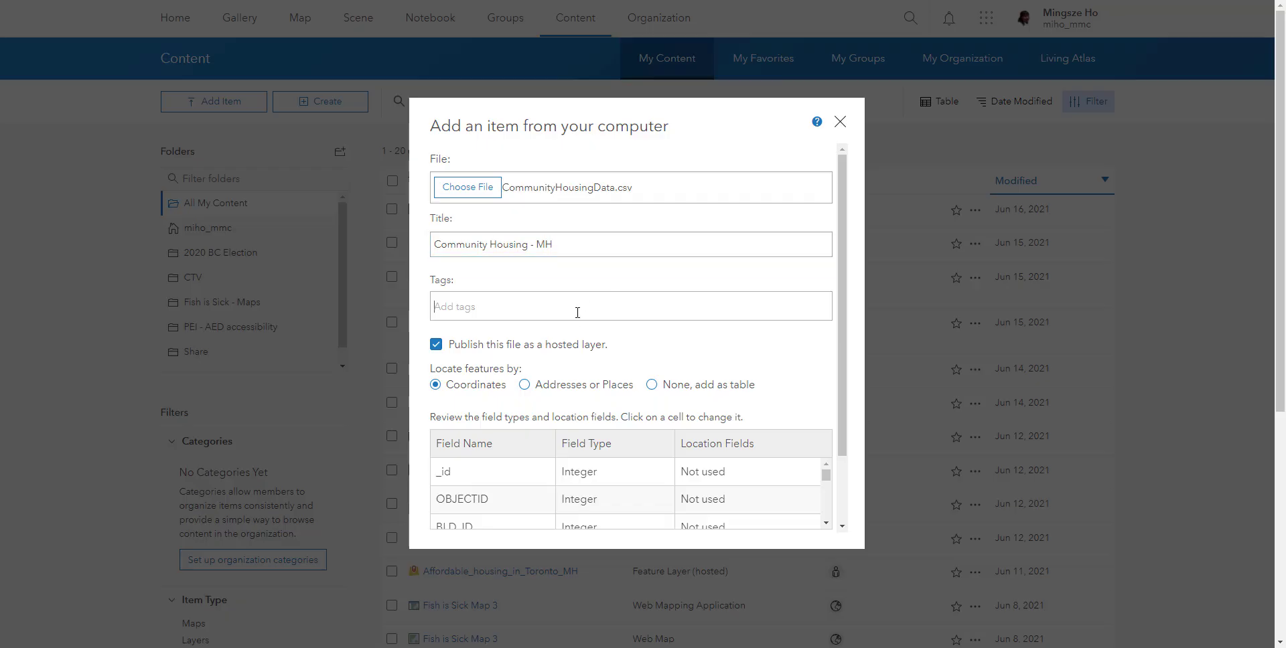
text(td)
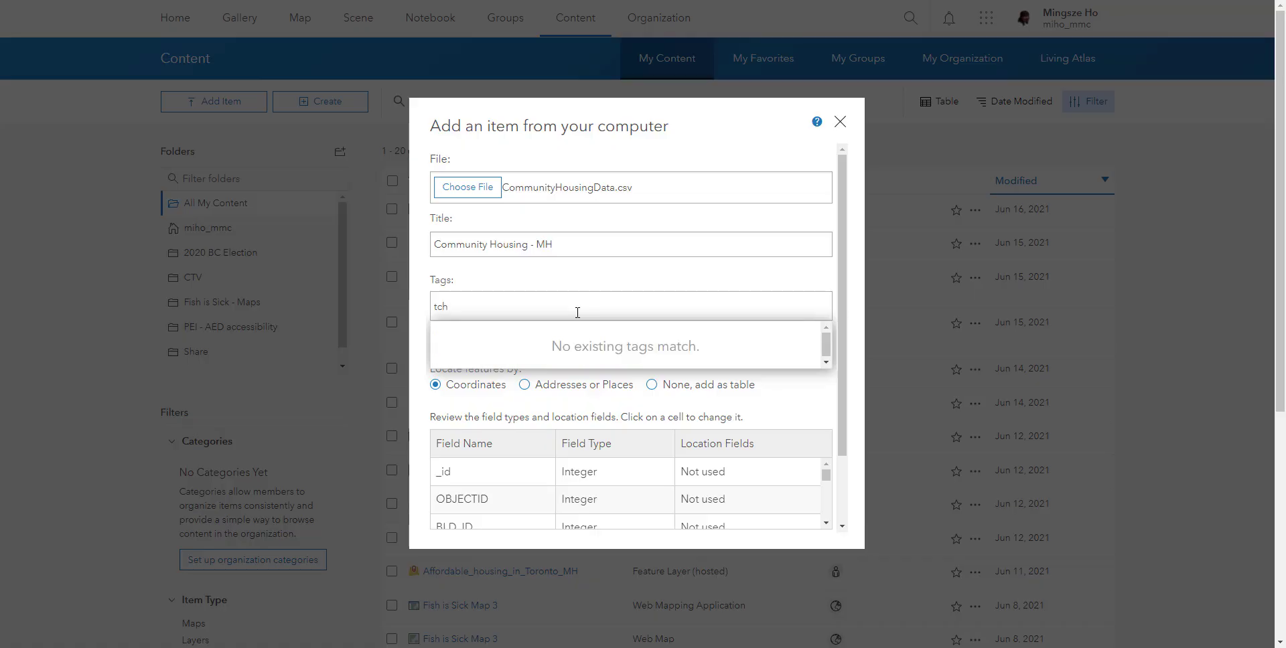
key(Return)
text(toronto)
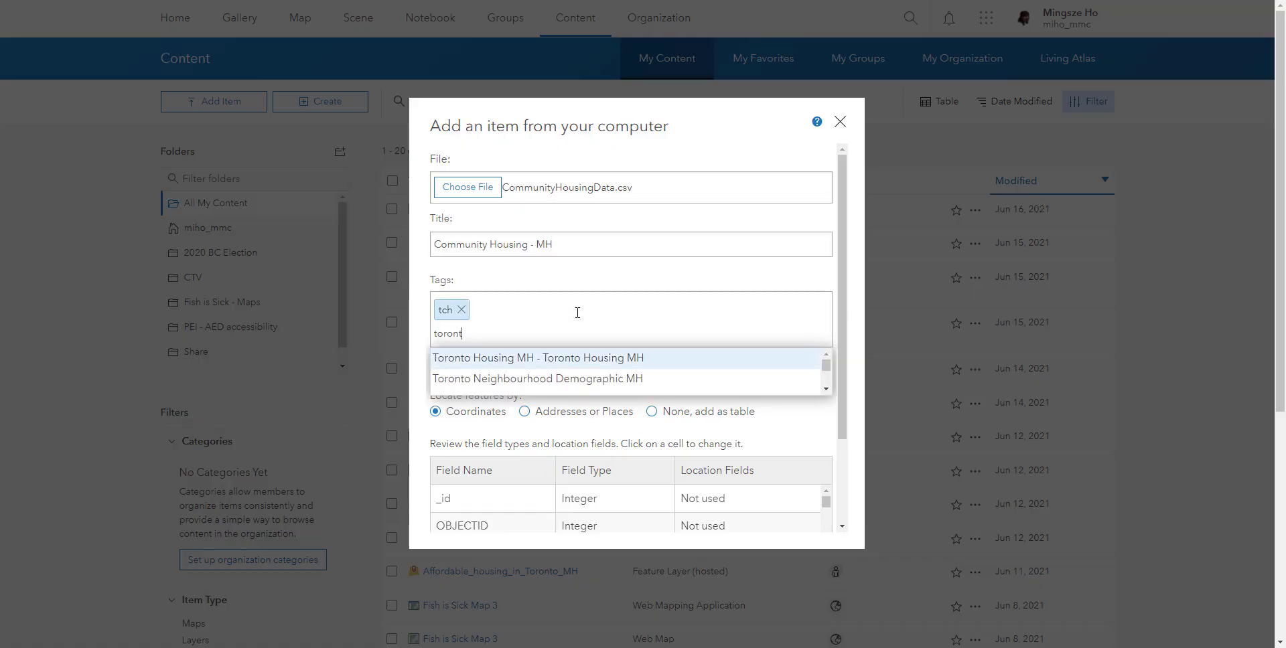
key(Return)
text(housing)
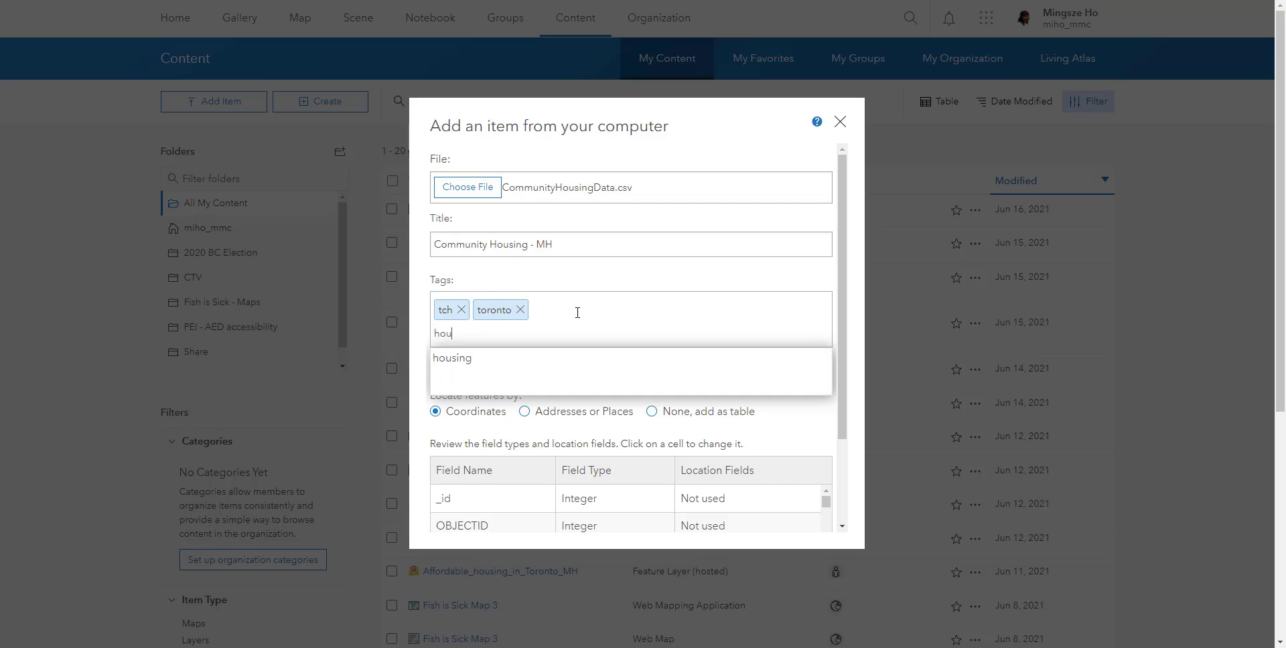
key(Return)
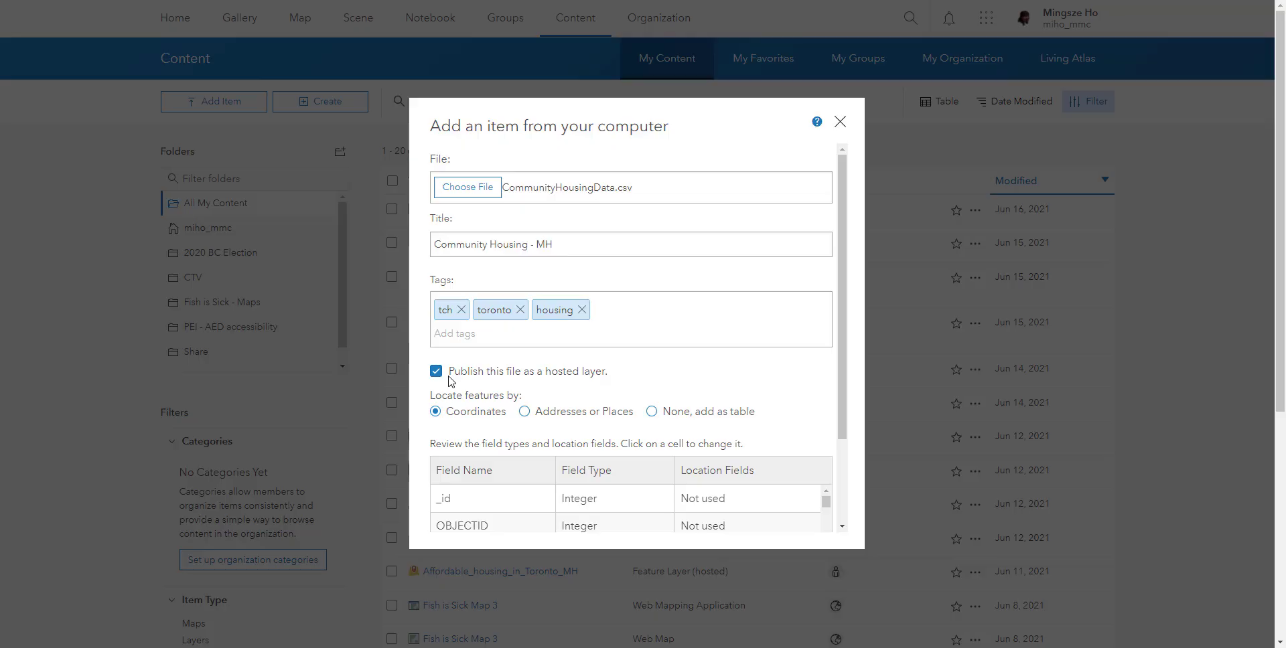
- Review the CSV's field types and location fields, keeping the LONGITUDE field's location setting as Longitude
scroll(445, 380, down, 2)
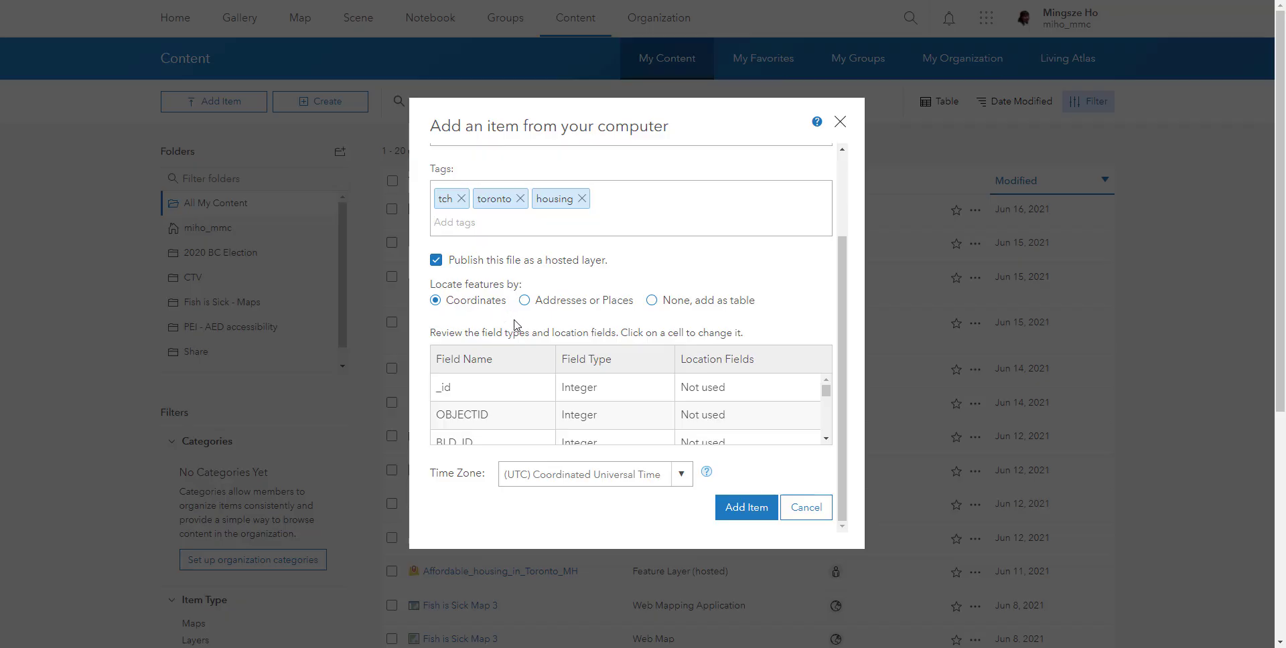
scroll(533, 204, up, 2)
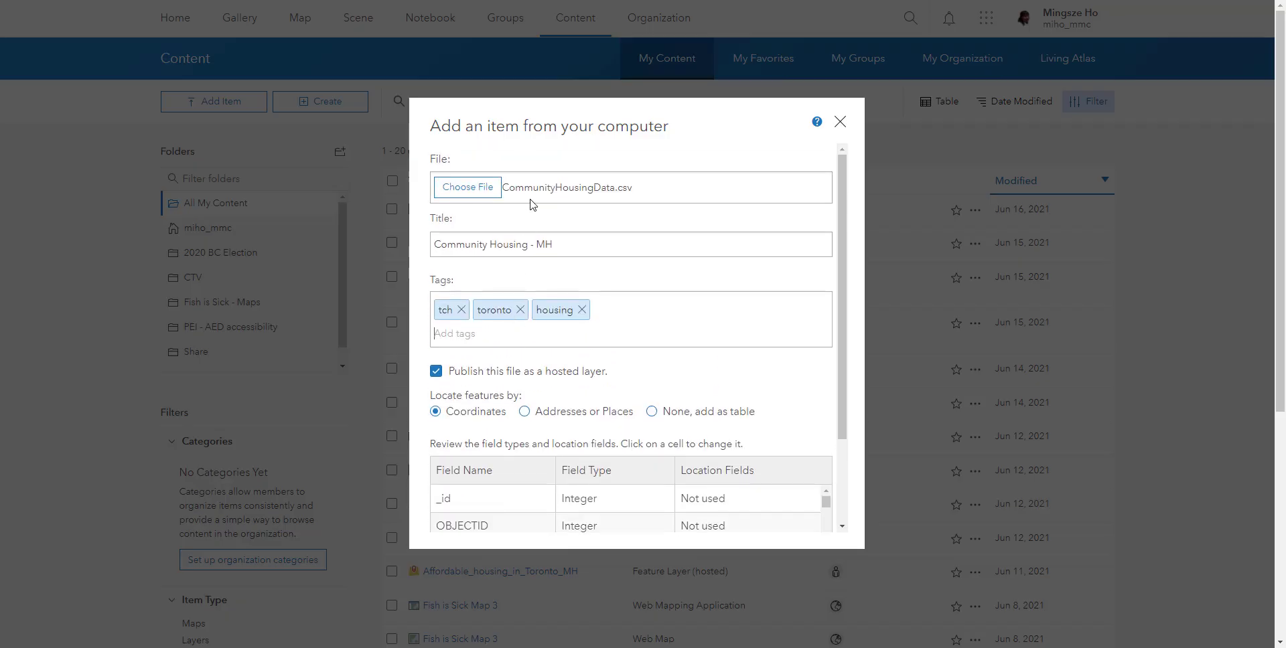
scroll(532, 232, down, 2)
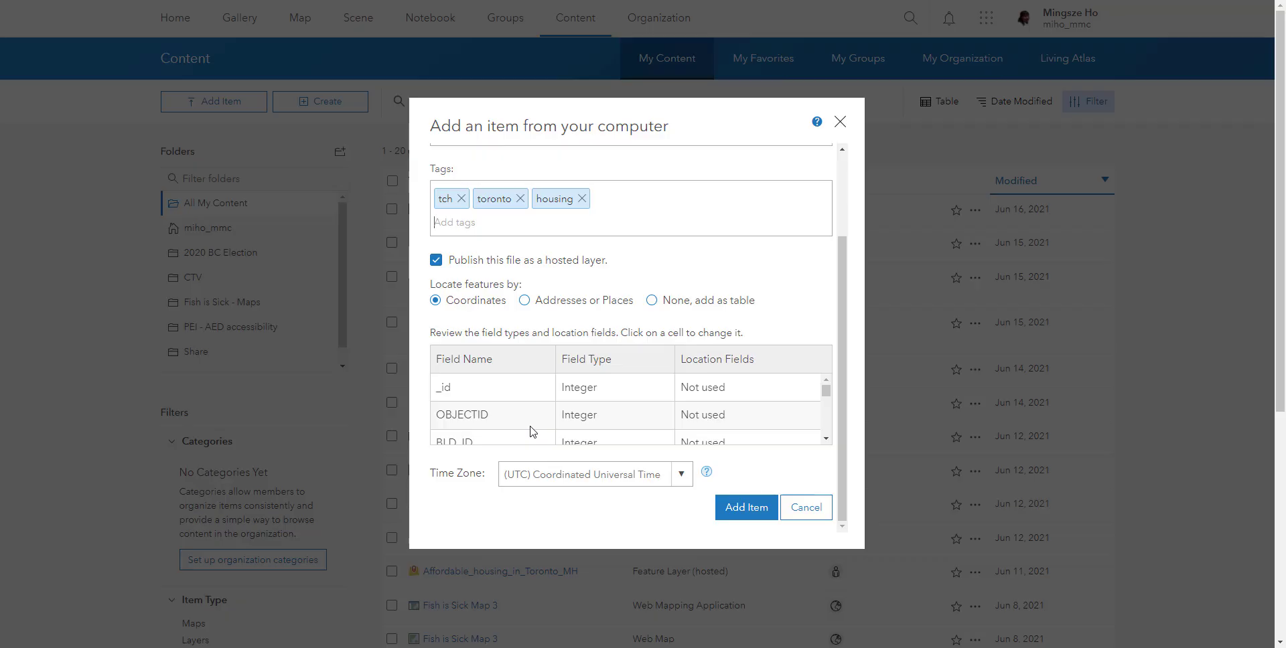
scroll(533, 431, down, 5)
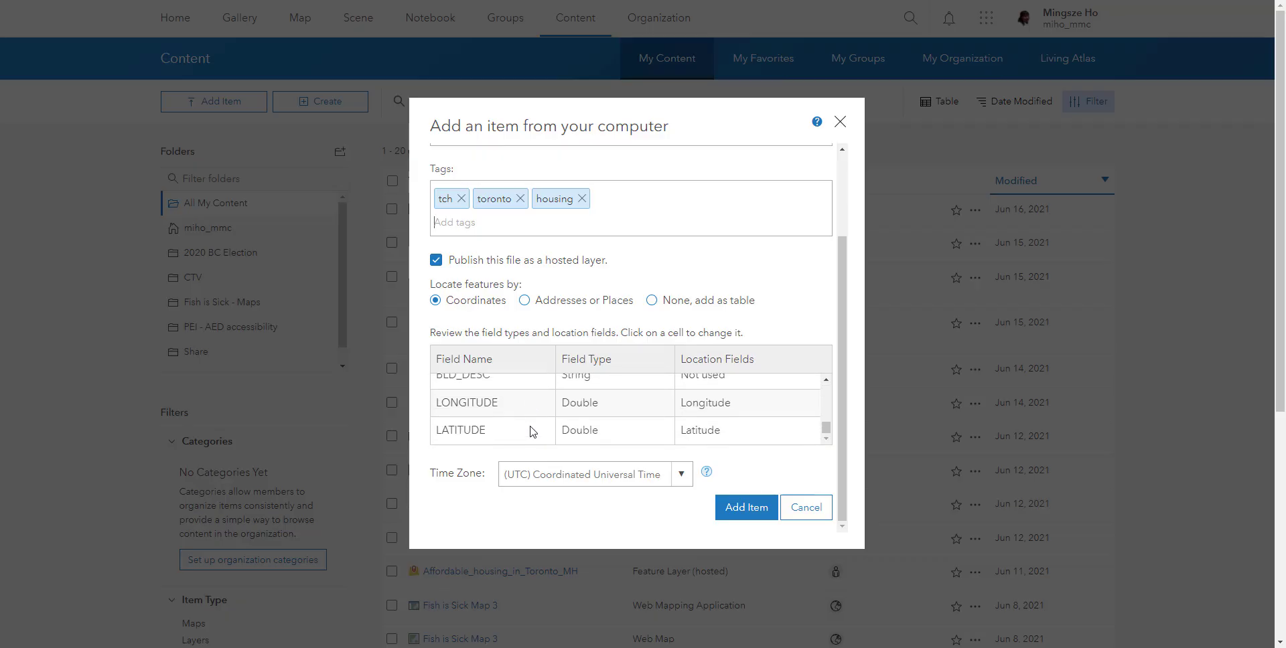
click(469, 435)
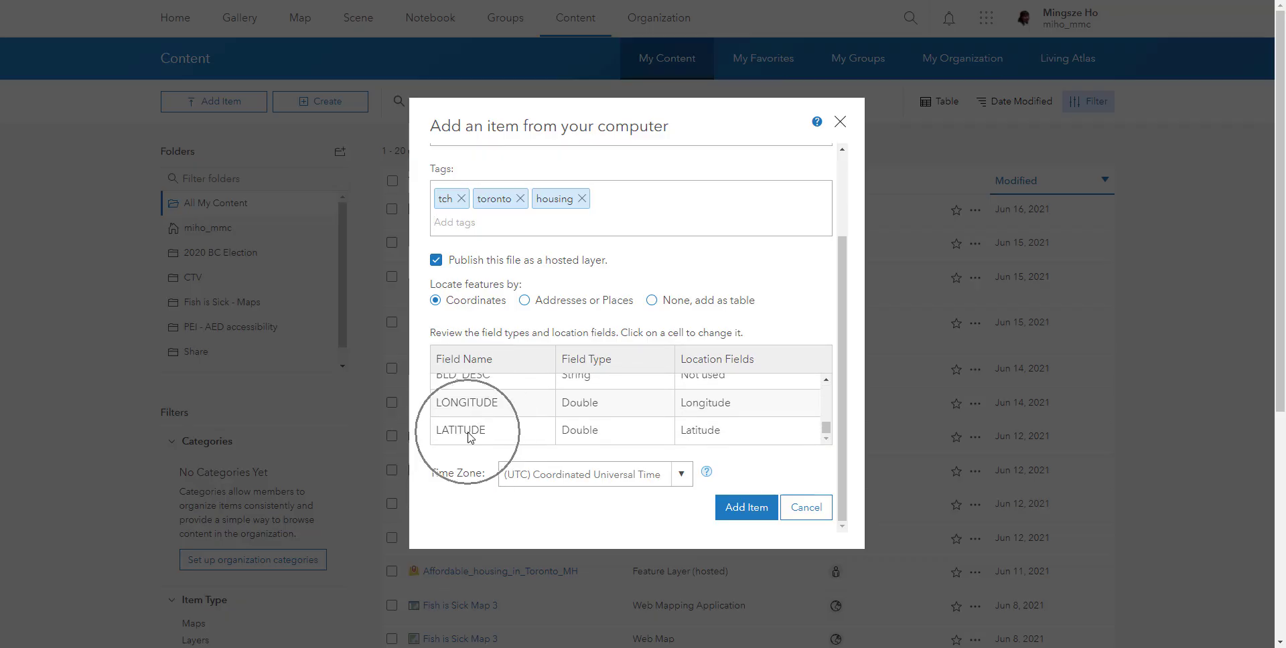
click(718, 402)
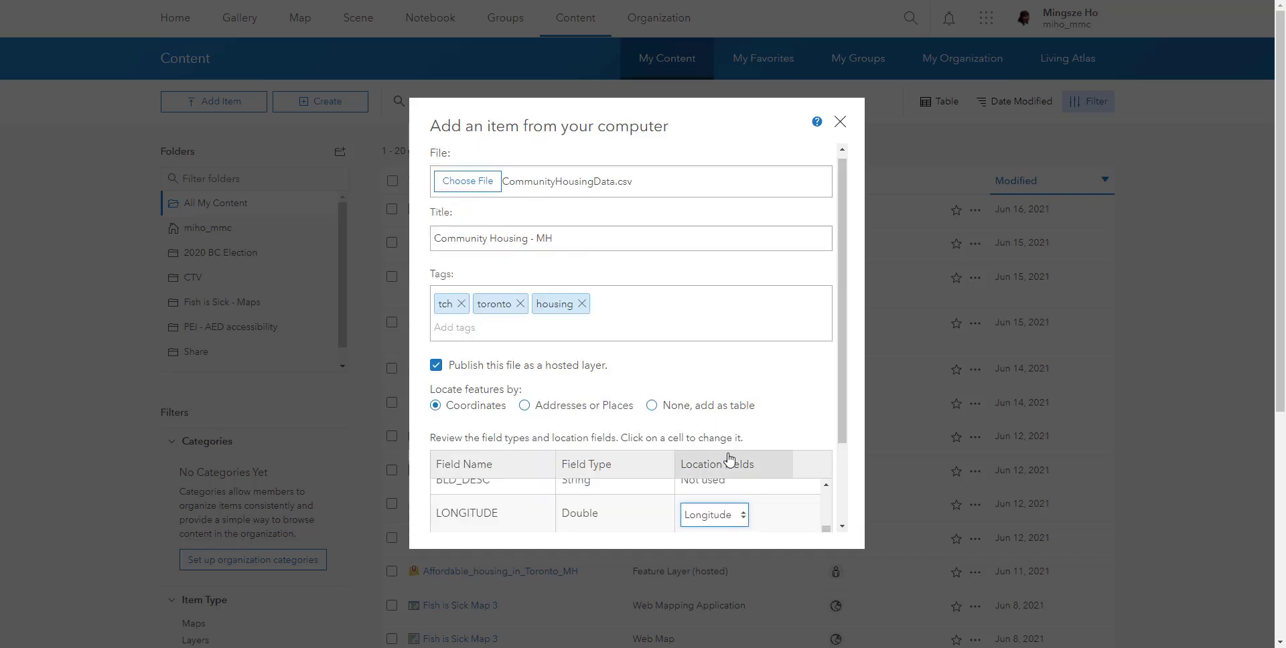
scroll(791, 432, down, 1)
click(732, 410)
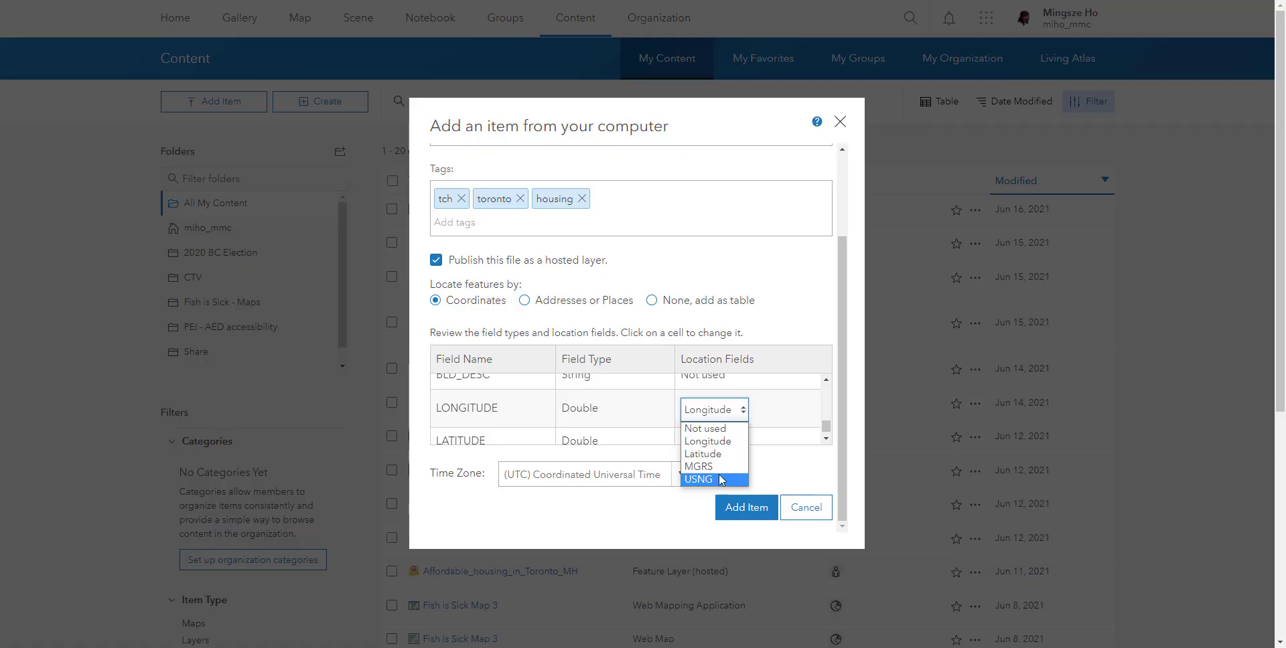
click(732, 443)
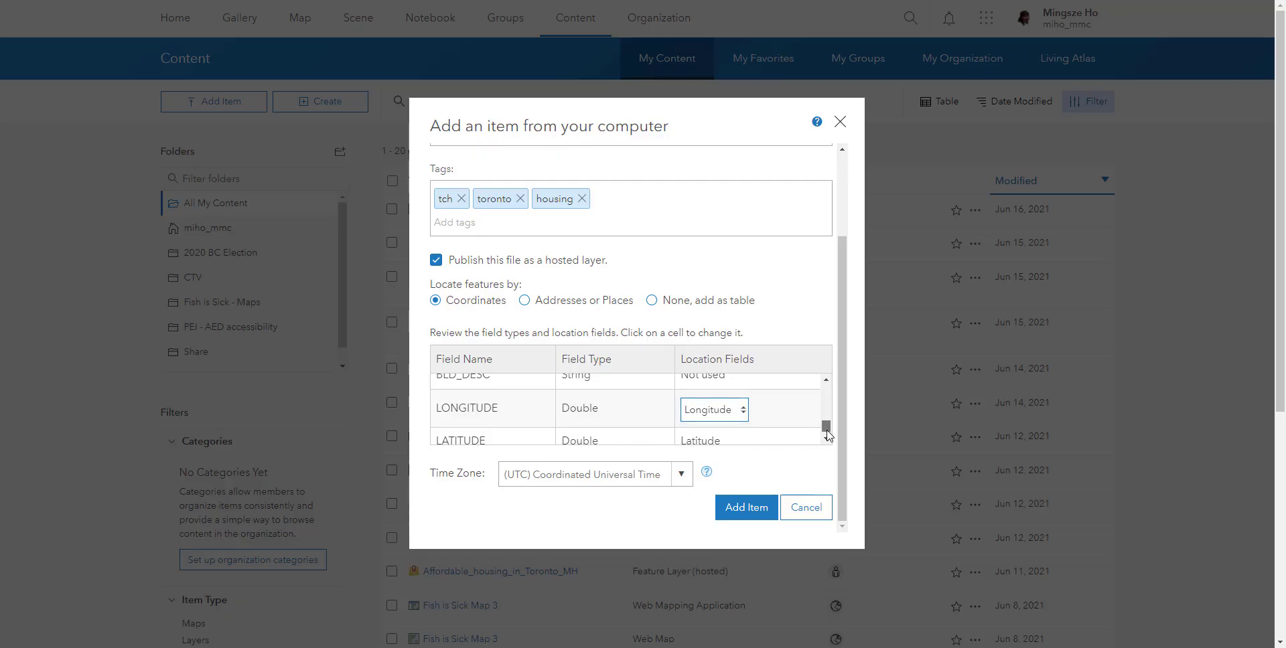
scroll(828, 435, down, 1)
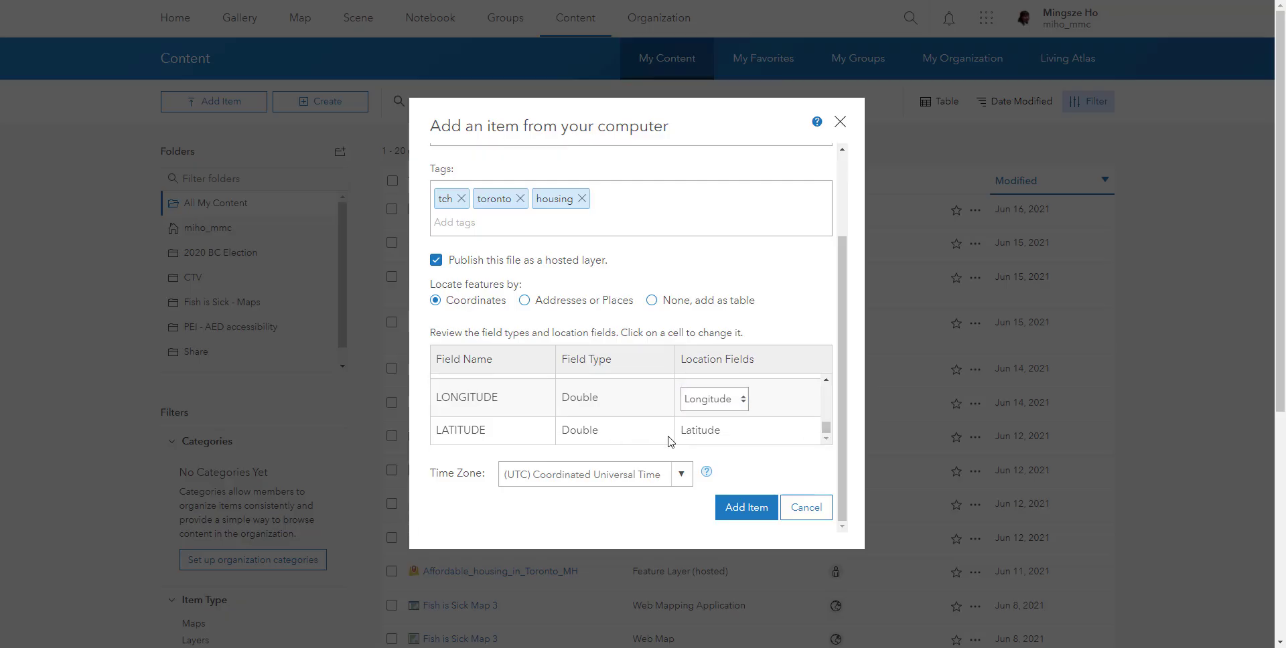
- Set the new item's time zone to (UTC-05:00) Eastern Time (US and Canada) and try to add the item
click(679, 478)
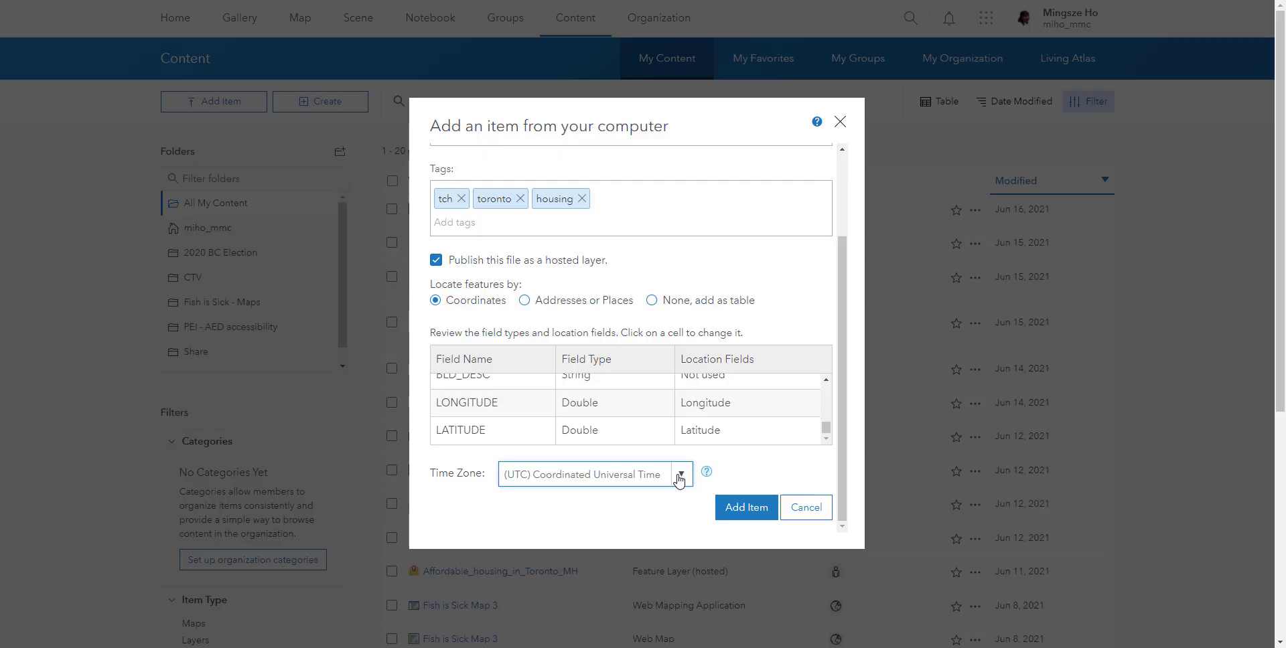
click(679, 478)
scroll(678, 499, down, 2)
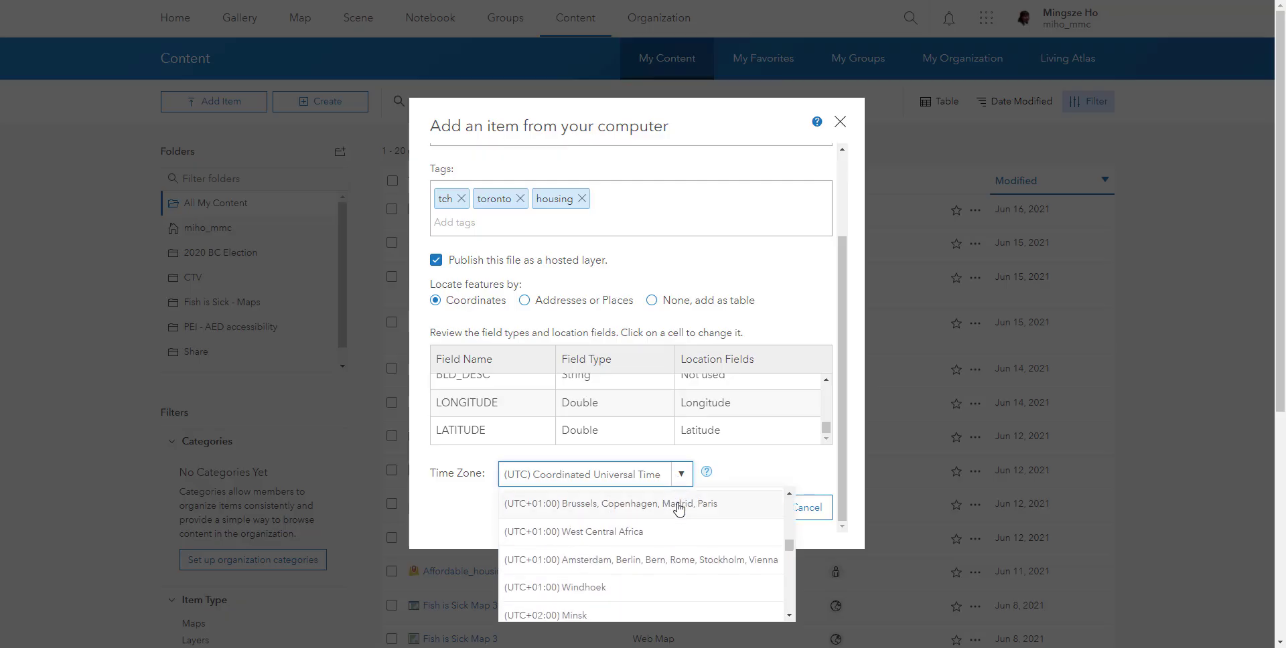
scroll(679, 509, up, 3)
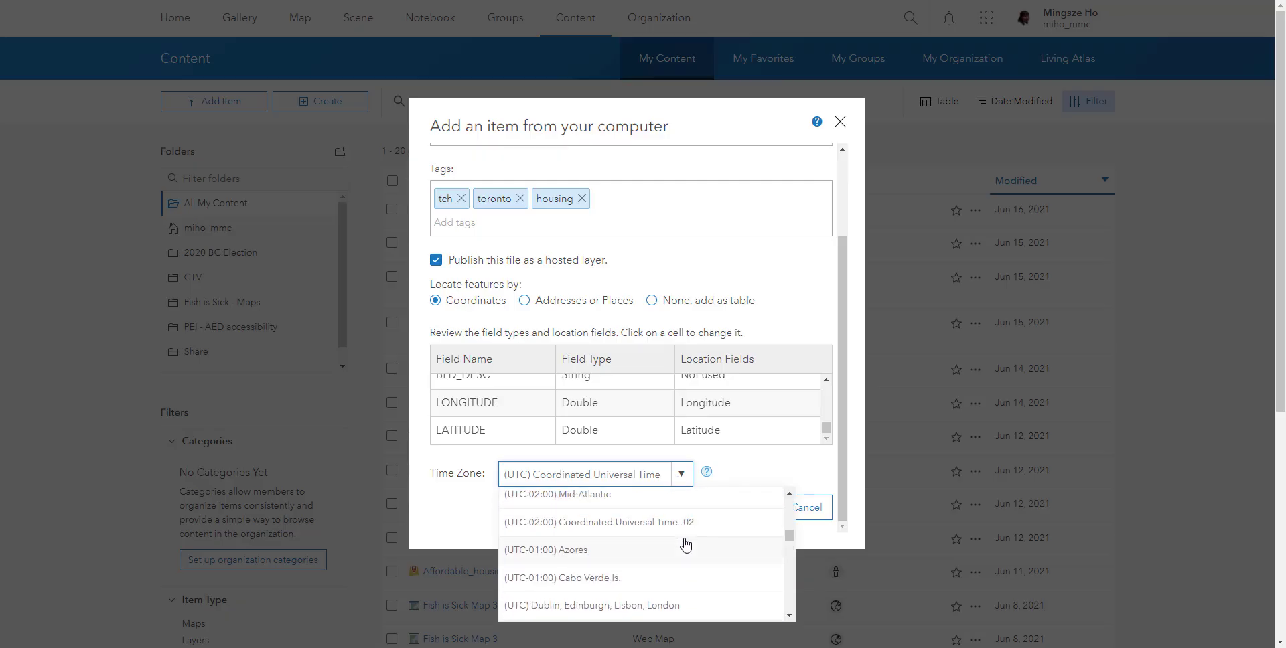
scroll(684, 546, up, 1)
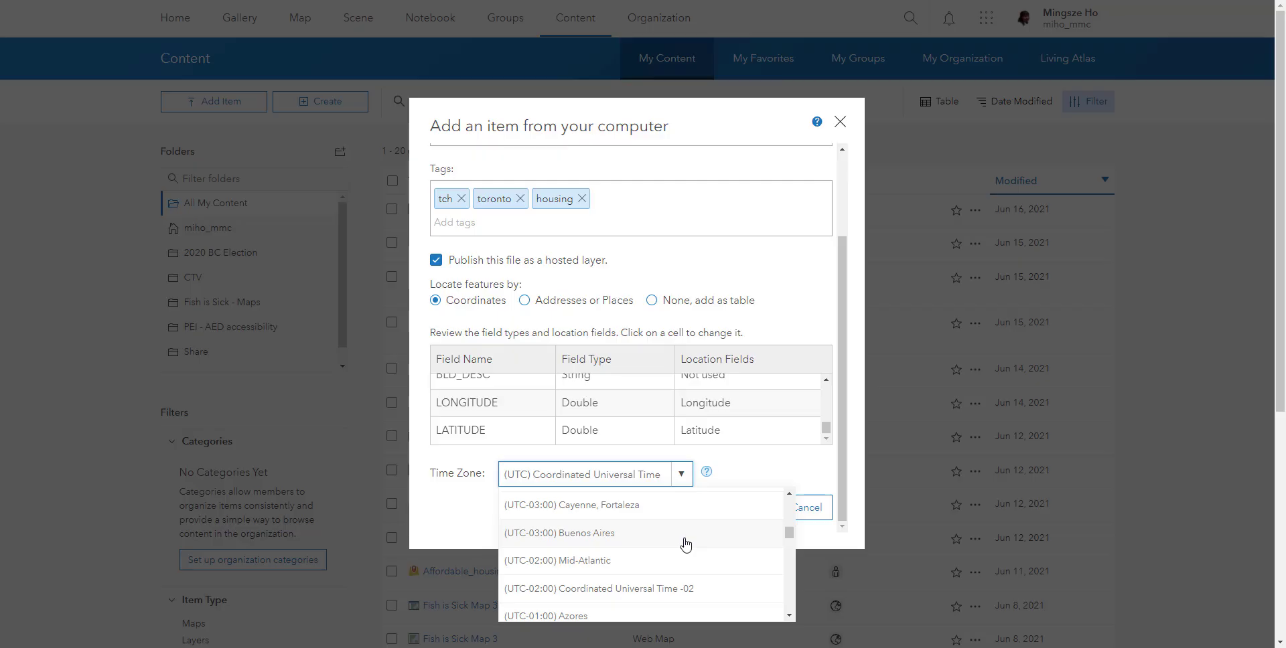
scroll(684, 546, up, 1)
scroll(685, 545, up, 2)
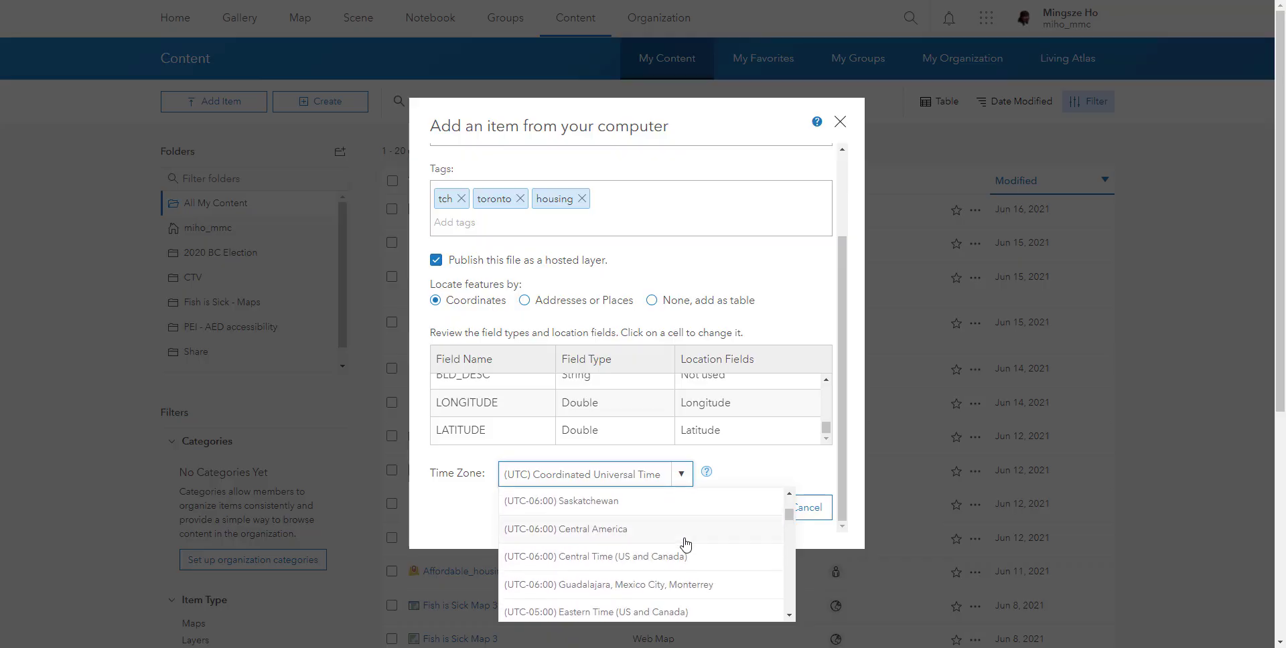
scroll(685, 544, up, 2)
scroll(685, 545, up, 1)
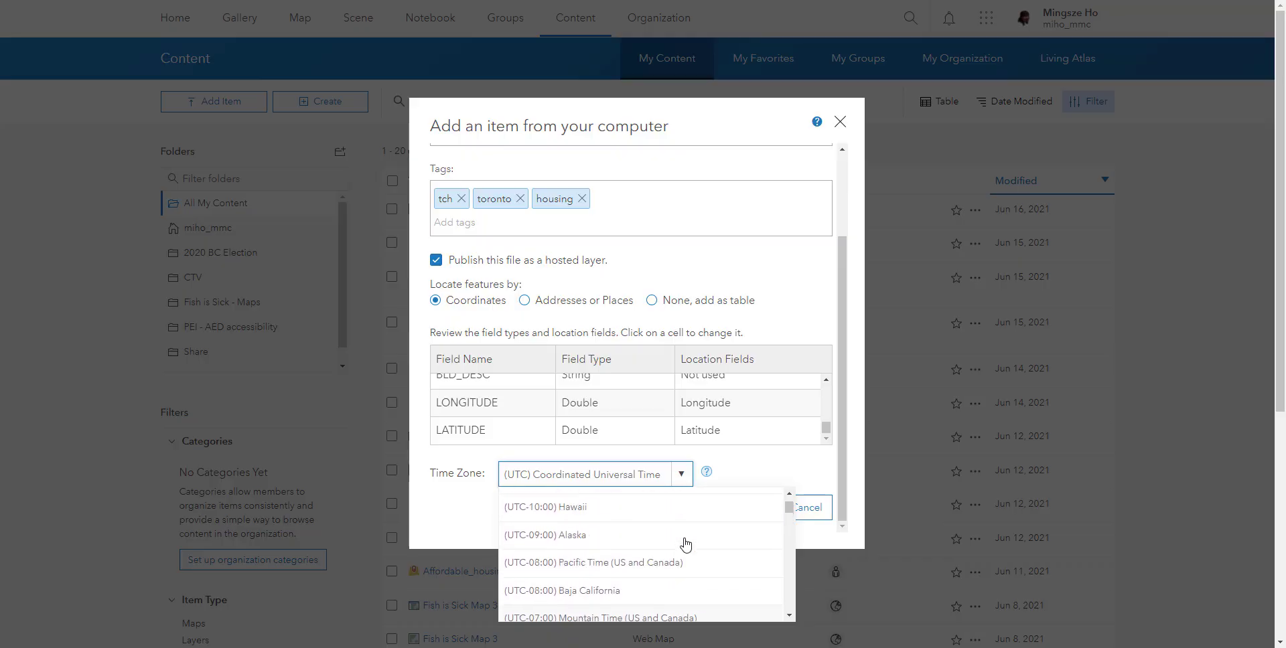
scroll(685, 544, up, 1)
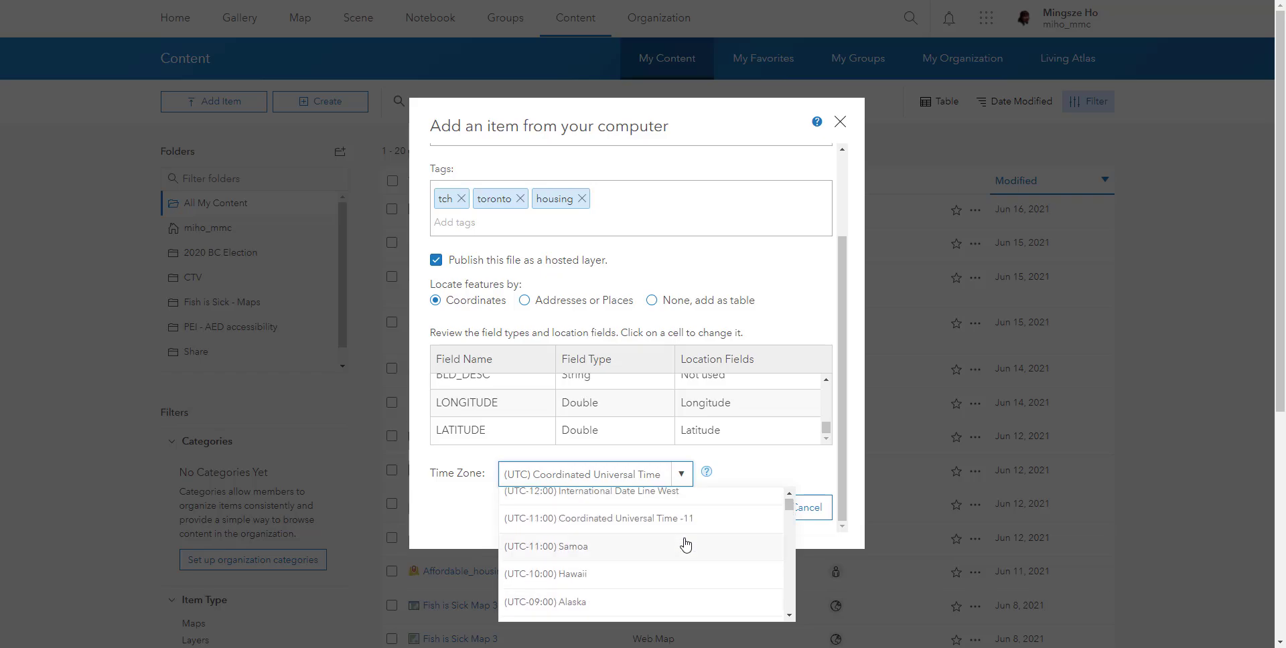
scroll(686, 545, down, 3)
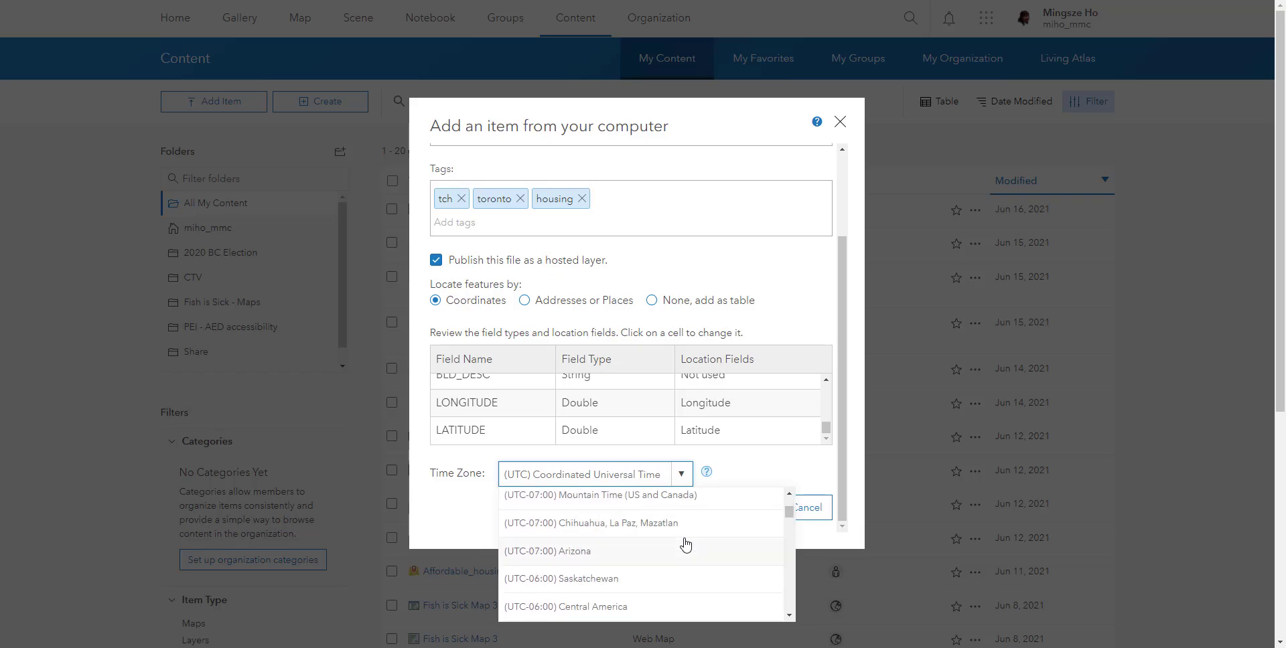
scroll(685, 544, down, 2)
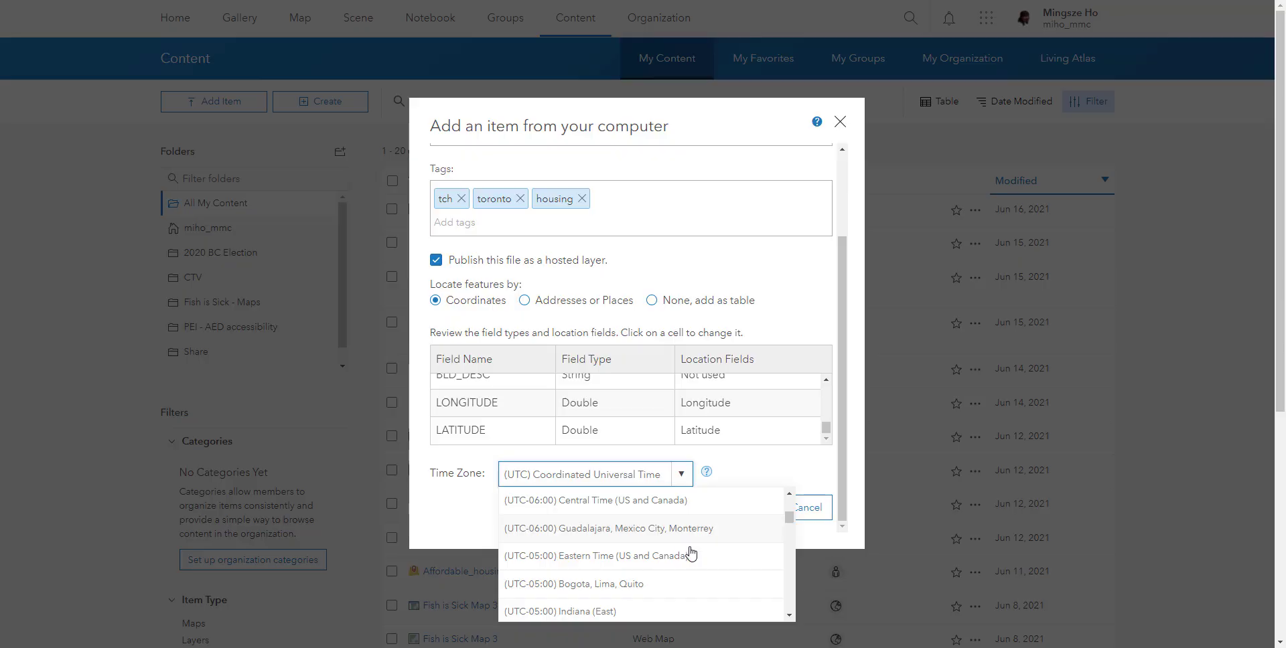
click(690, 560)
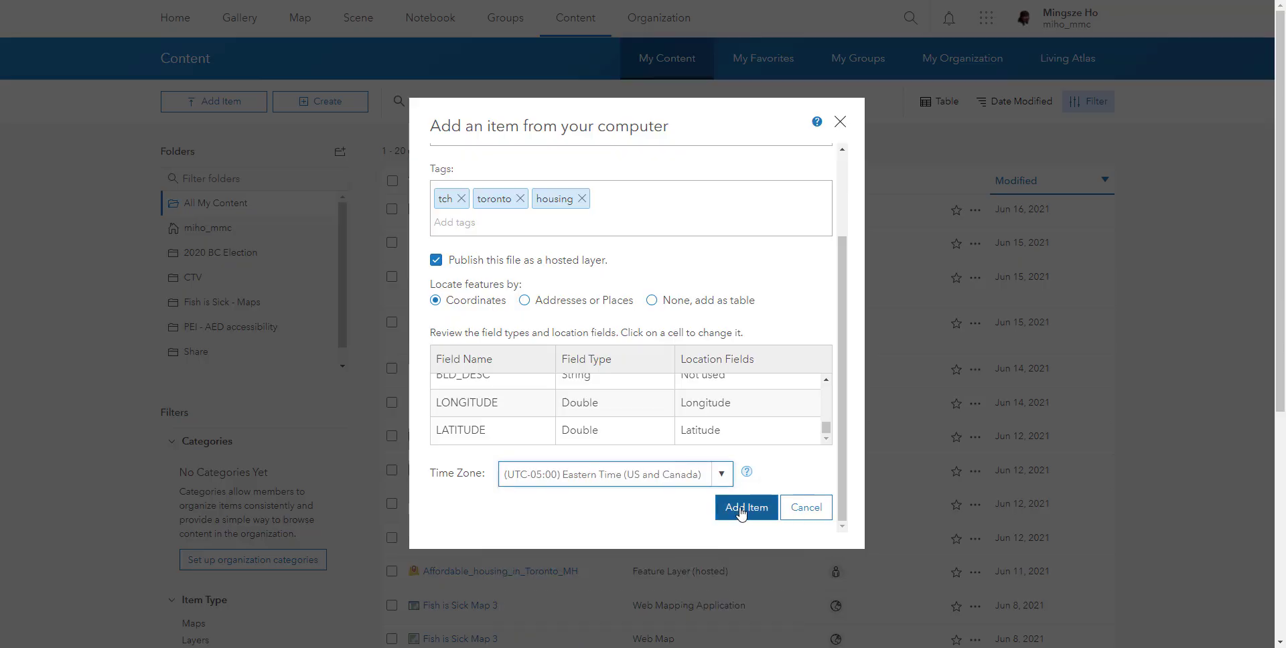
click(741, 514)
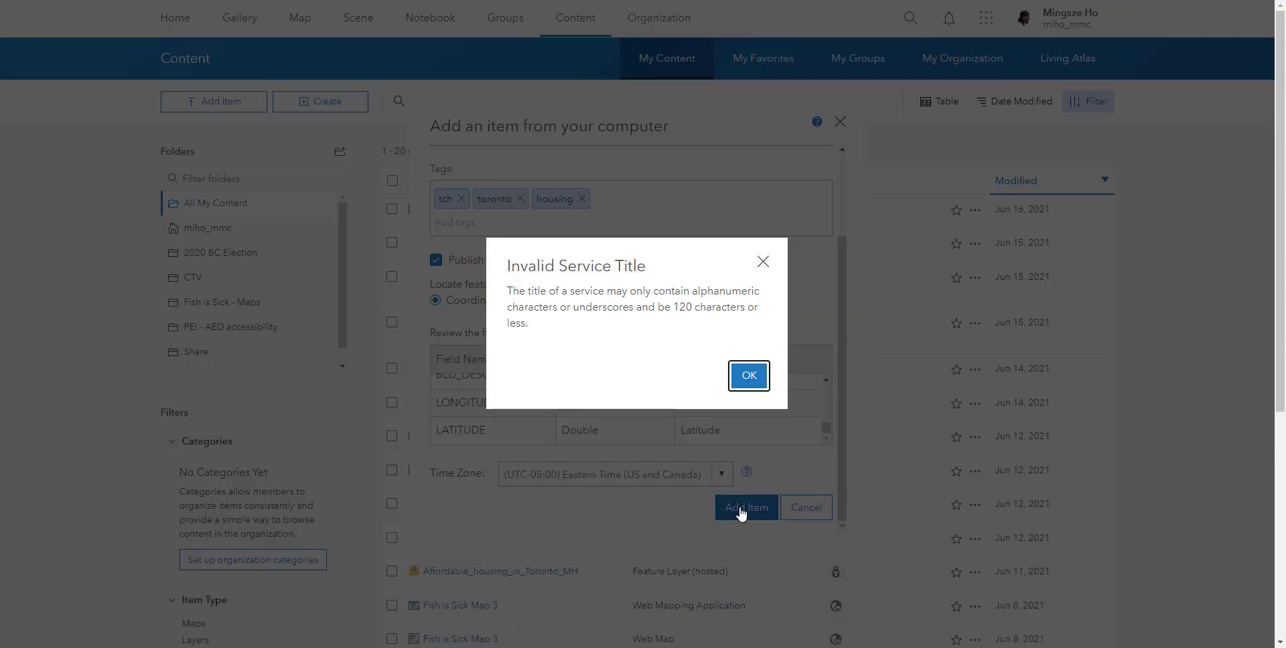
click(751, 377)
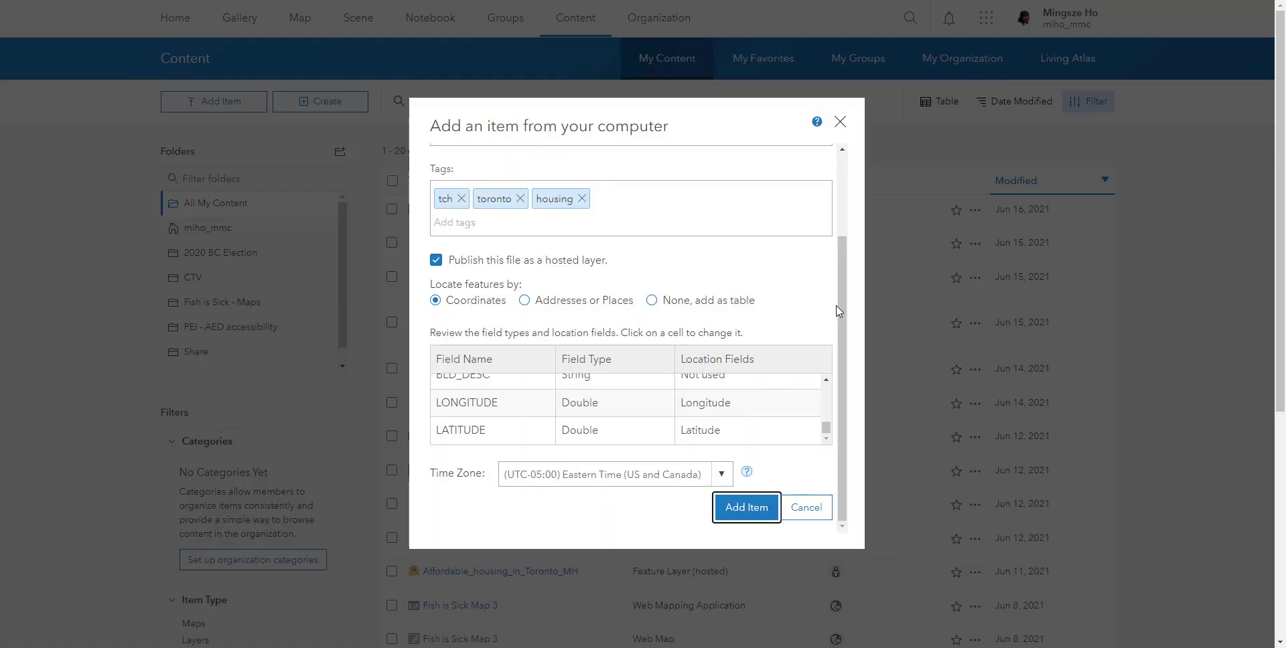
- Remove the hyphen from the title so it reads "Community Housing MH", and add the item
drag(845, 302, 845, 174)
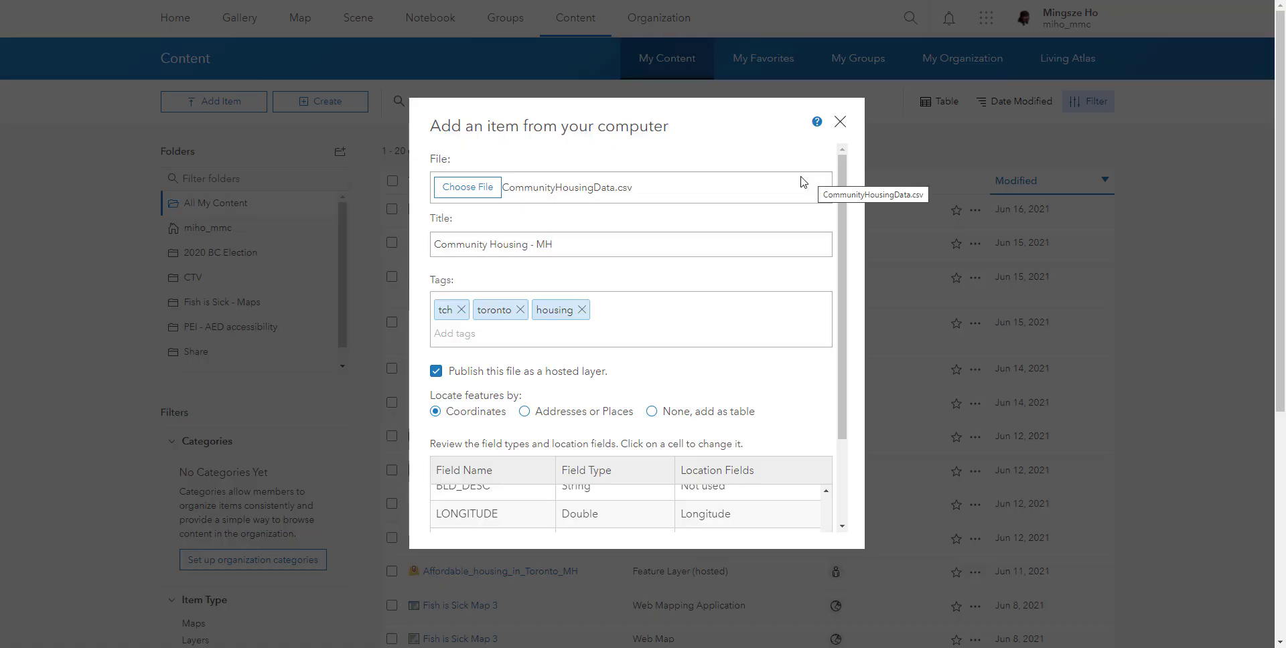
click(566, 243)
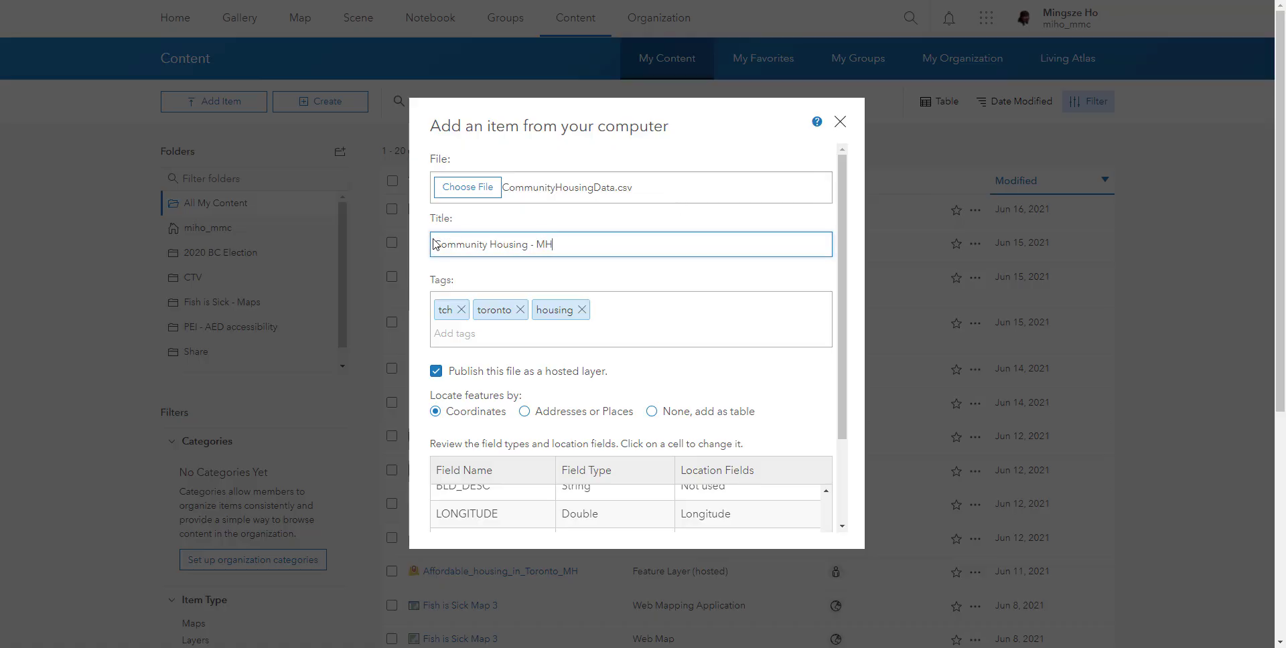
drag(533, 251, 419, 254)
click(549, 245)
key(BackSpace)
key(BackSpace)
scroll(615, 319, down, 3)
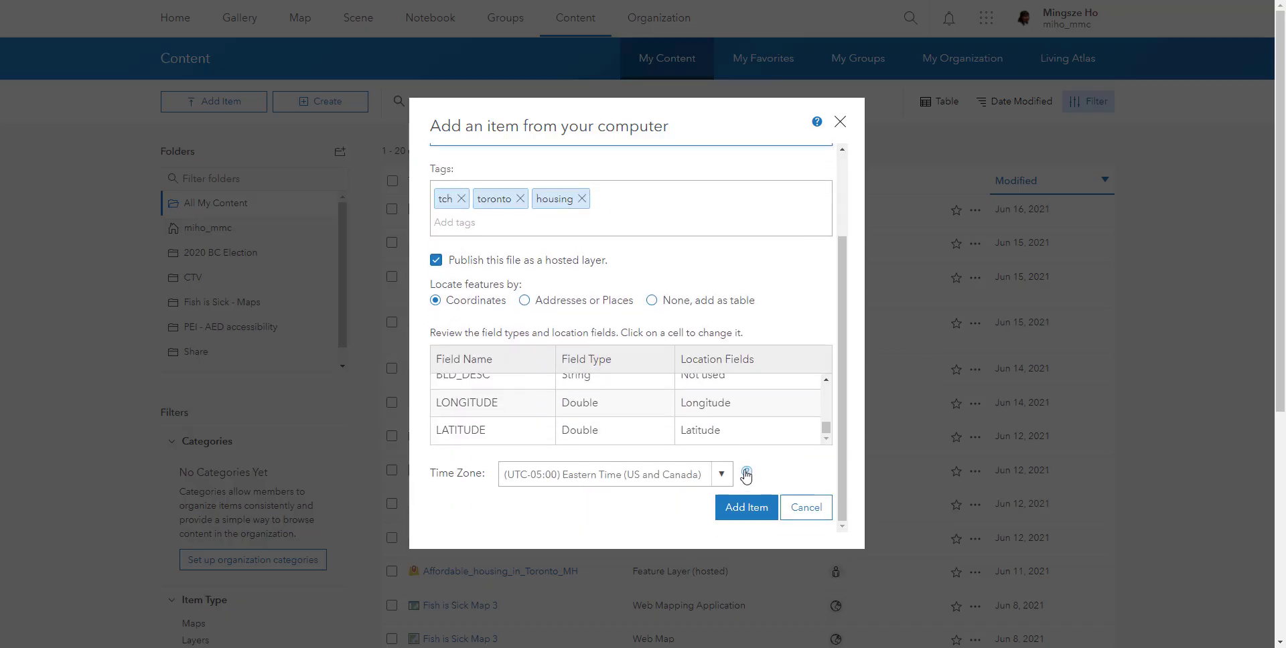
click(749, 520)
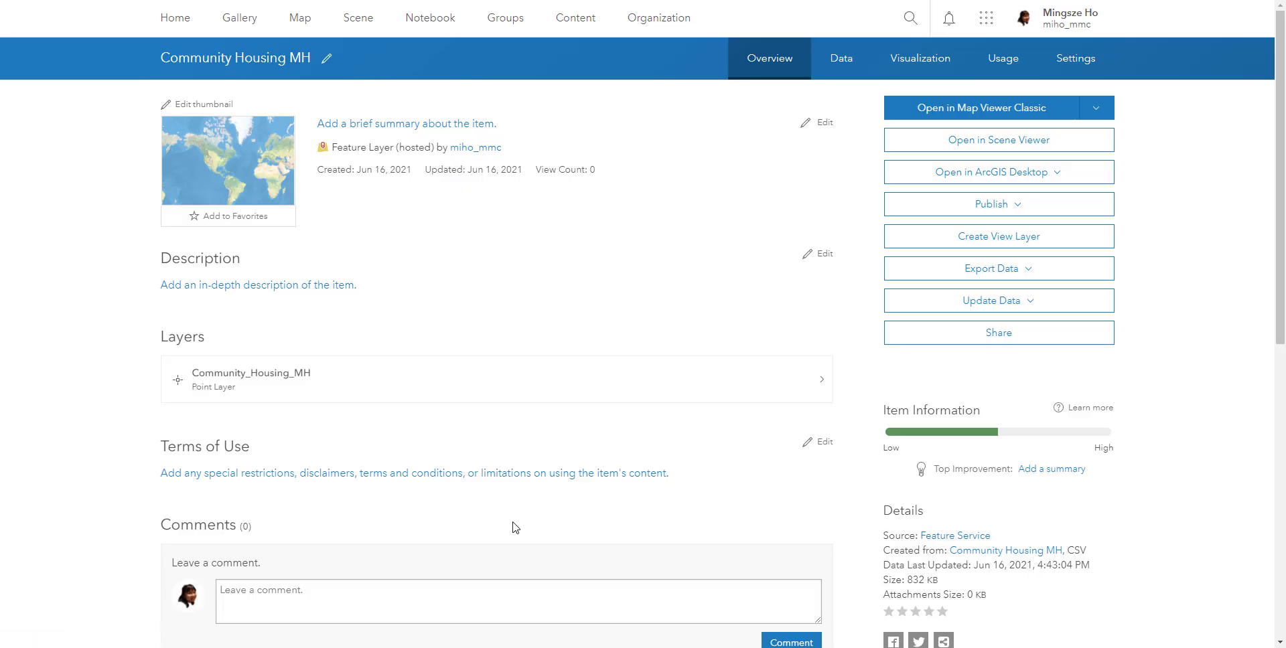
- Add the summary "Toronto Community Housing Layer" to the Community Housing MH item and save it
click(237, 172)
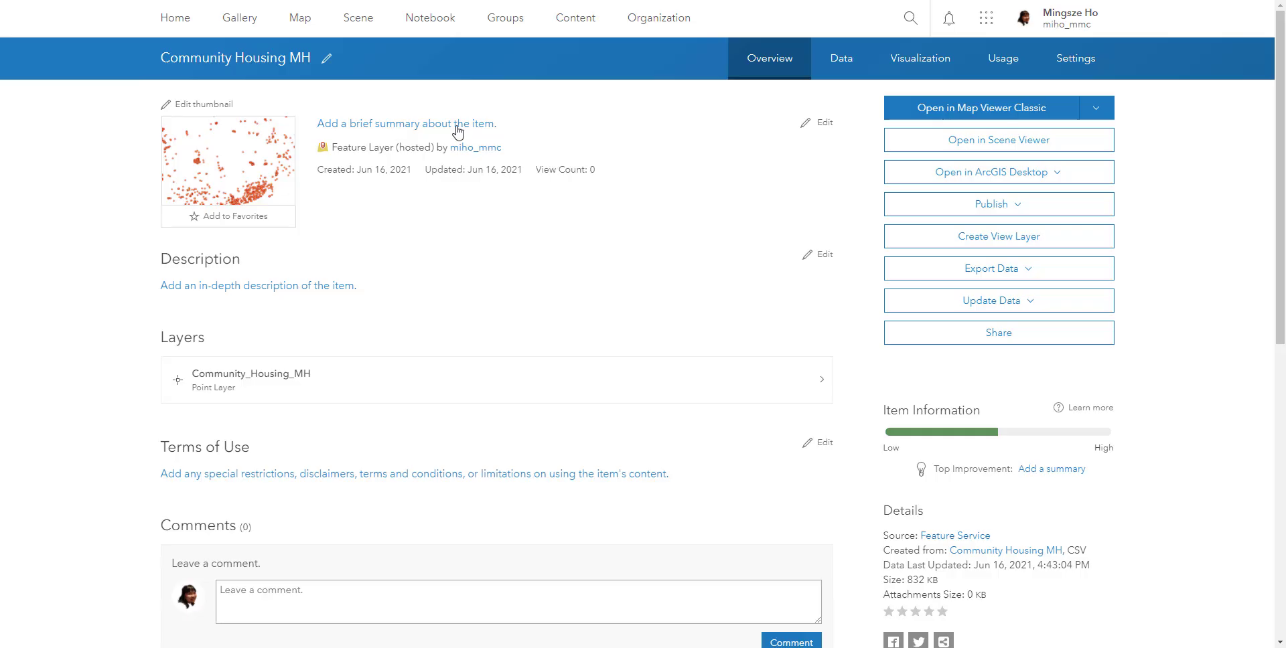
click(825, 123)
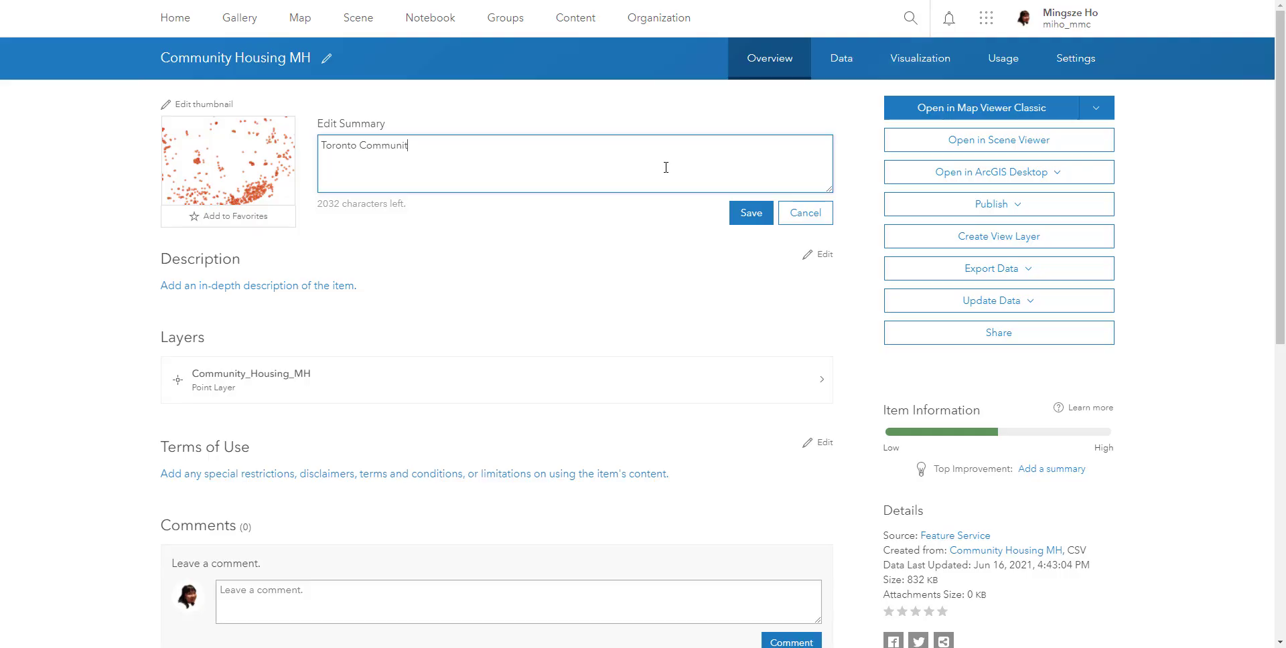
text(ayer)
key(ctrl+a)
key(ctrl+c)
click(747, 217)
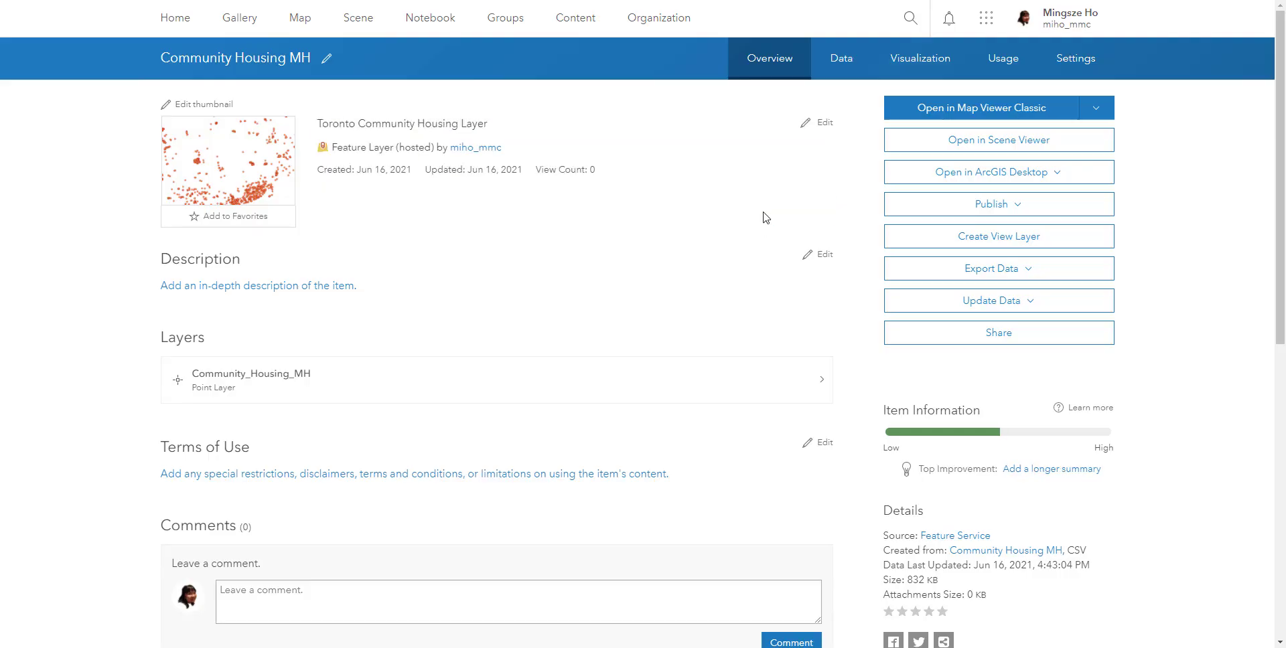
- Paste "Toronto Community Housing Layer" as the item's description as well and save it
click(822, 256)
click(654, 350)
key(ctrl+v)
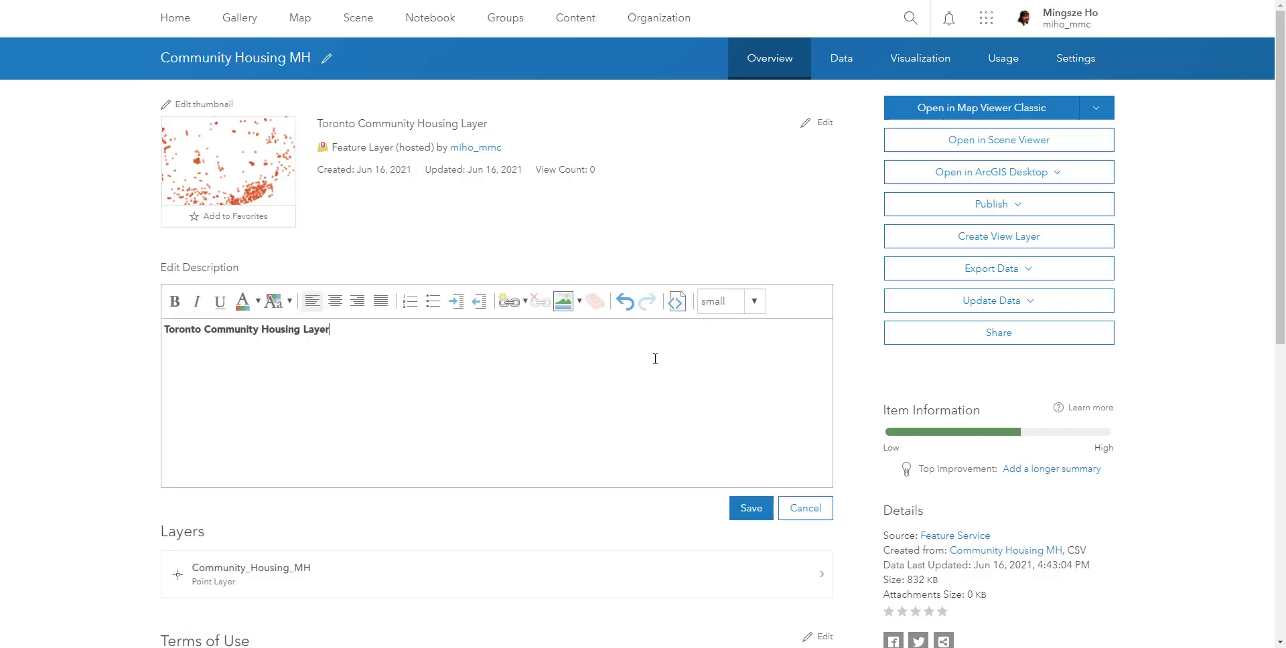
click(743, 510)
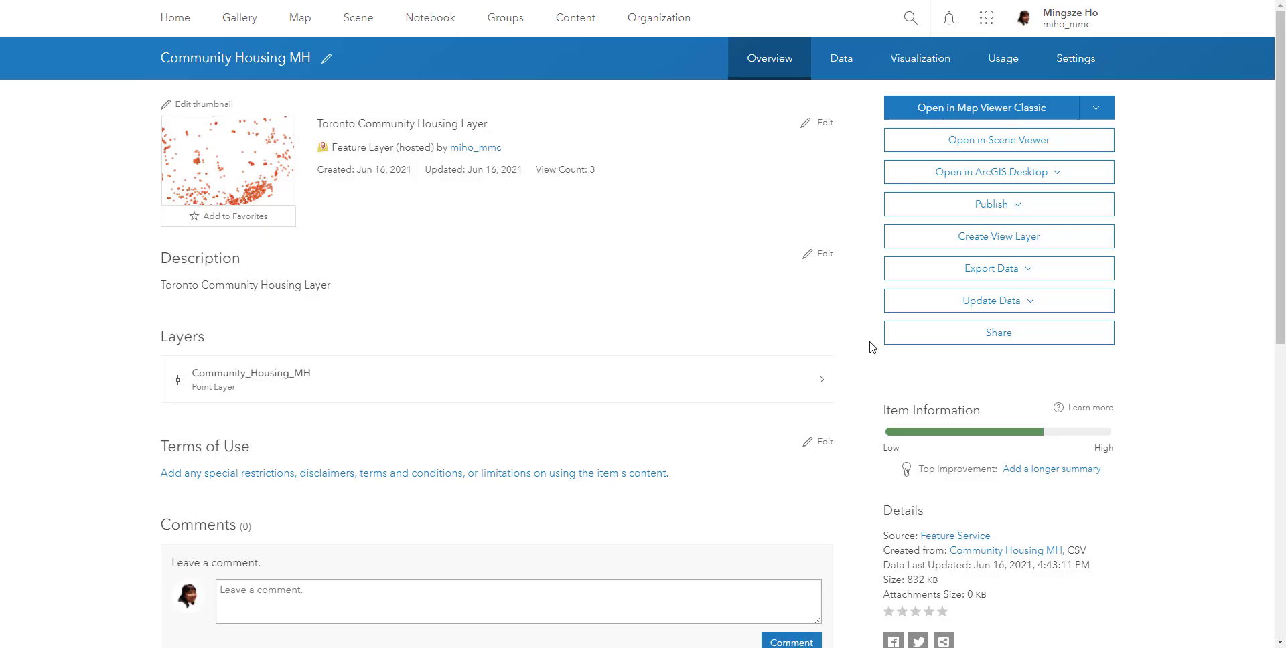
- Open the Affordability Map of Toronto MH web map from the Share folder in Map Viewer
click(587, 24)
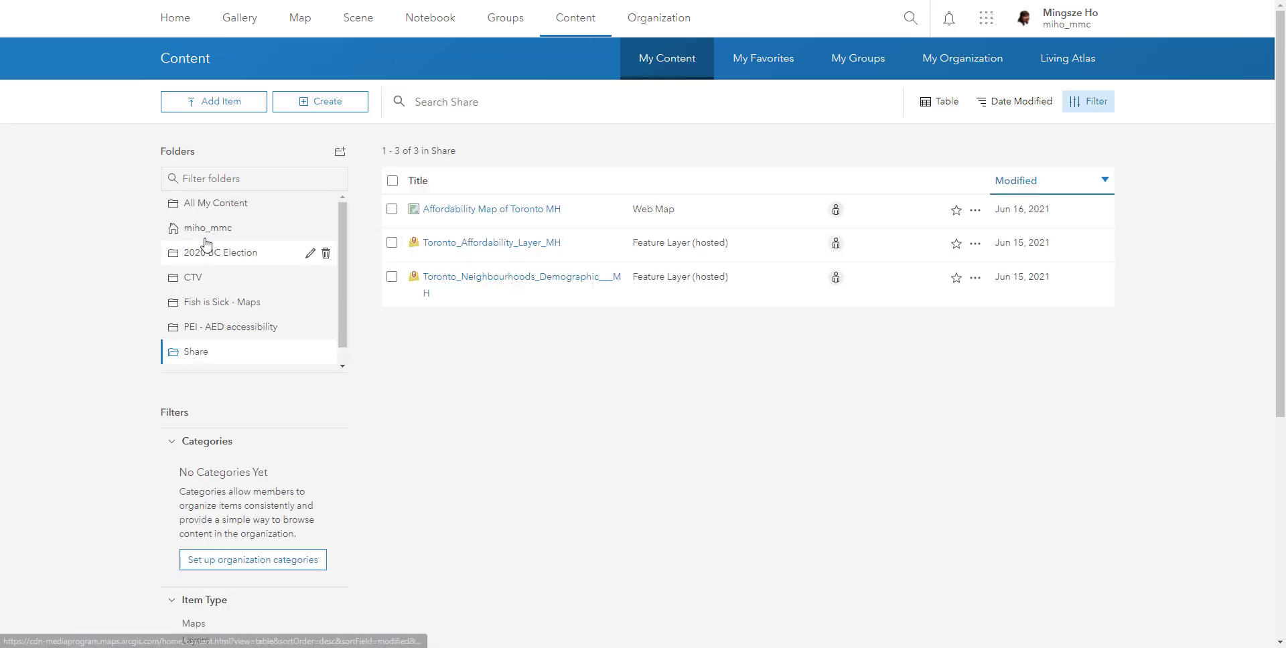
click(200, 361)
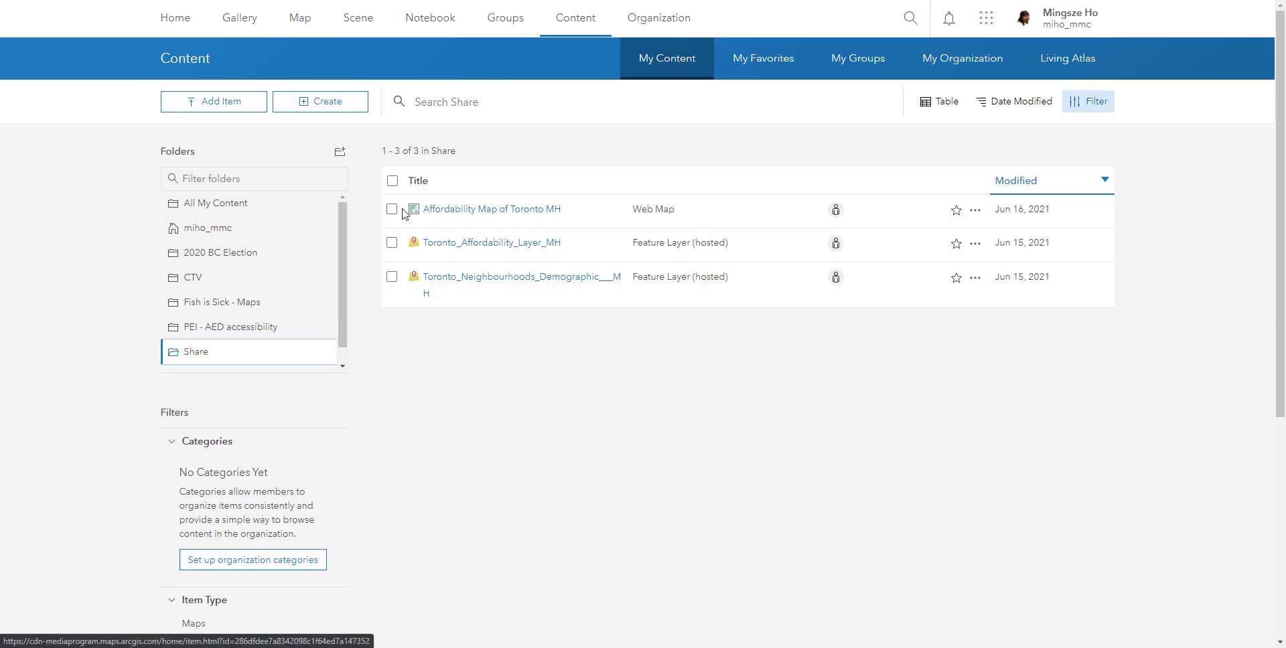
click(976, 213)
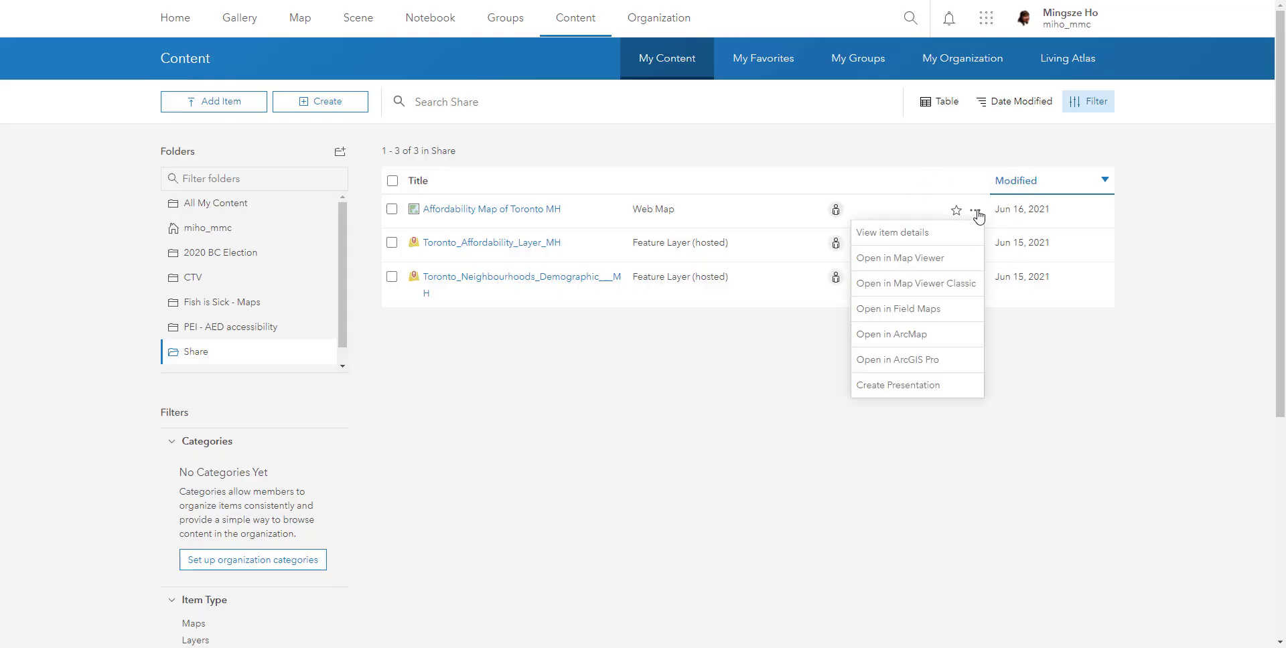
click(918, 258)
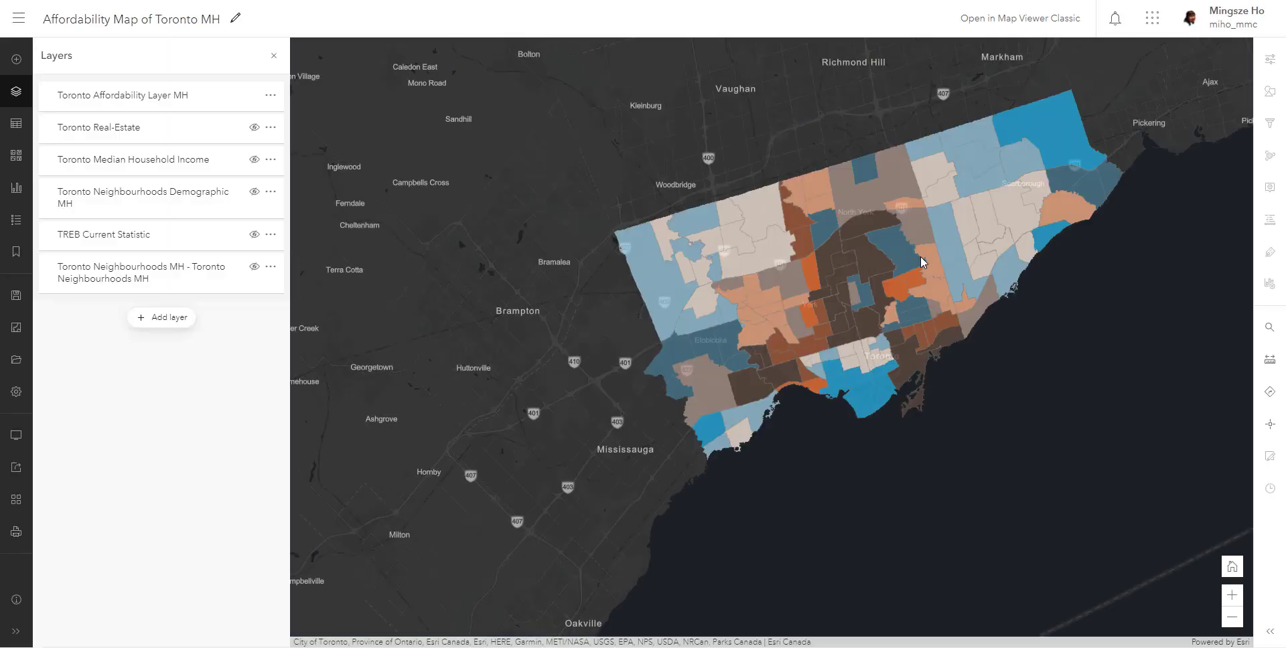
drag(923, 261, 835, 302)
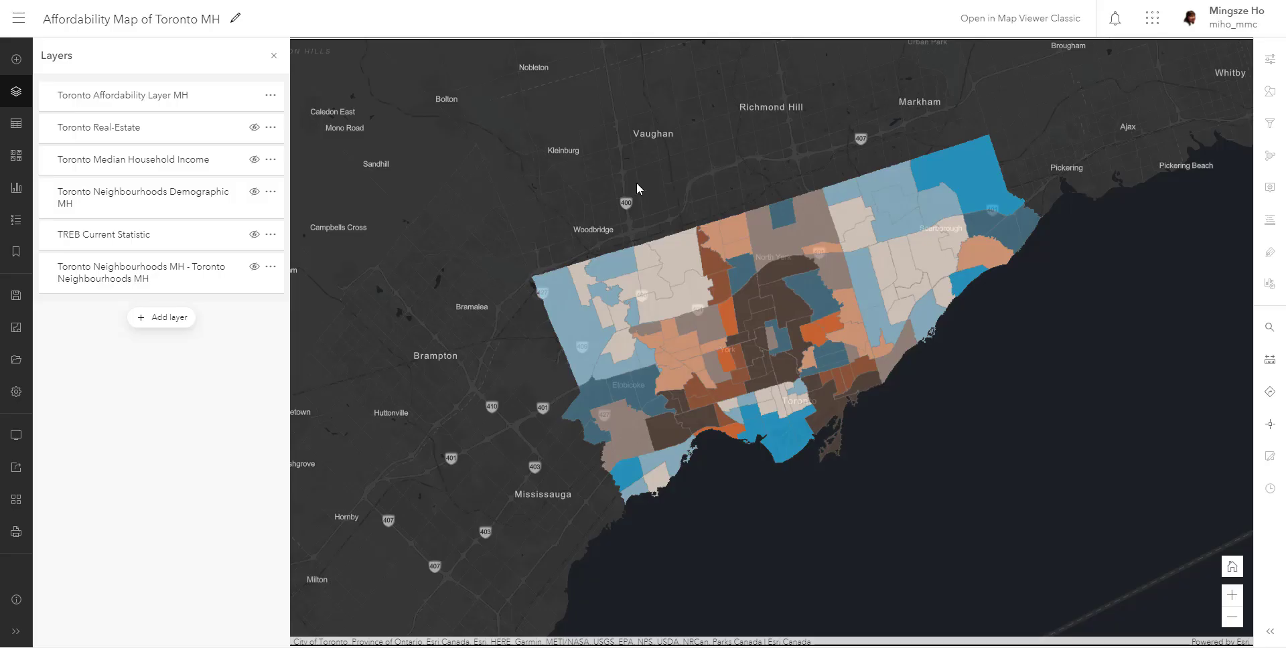
- Add the Community Housing MH layer from My Content to the affordability map
click(165, 317)
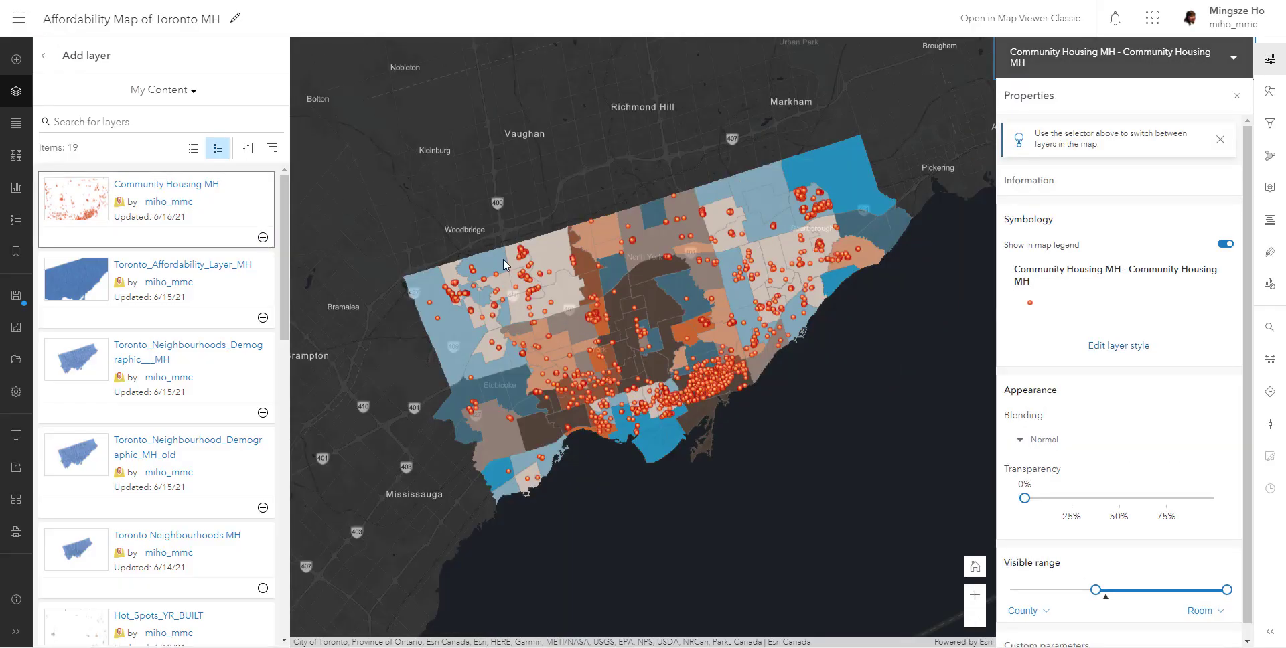
- Inspect the attributes of a single community housing point in the Downsview area through its pop-up, and close the pop-up
scroll(504, 260, up, 5)
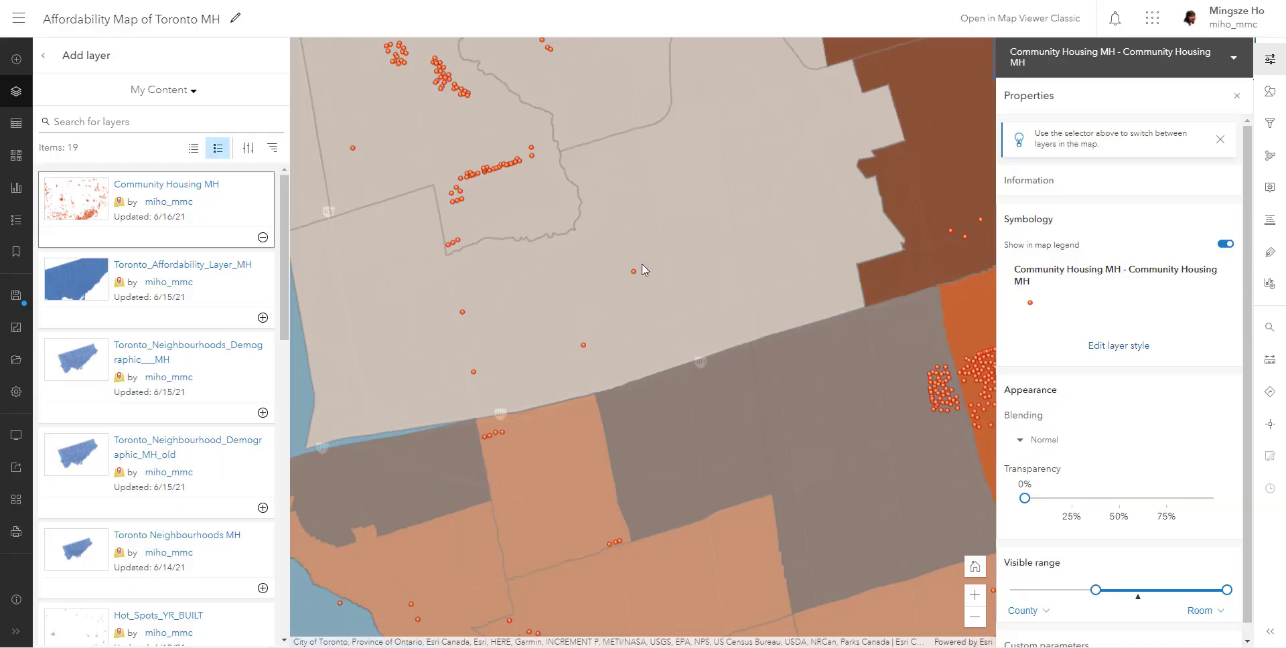
click(633, 271)
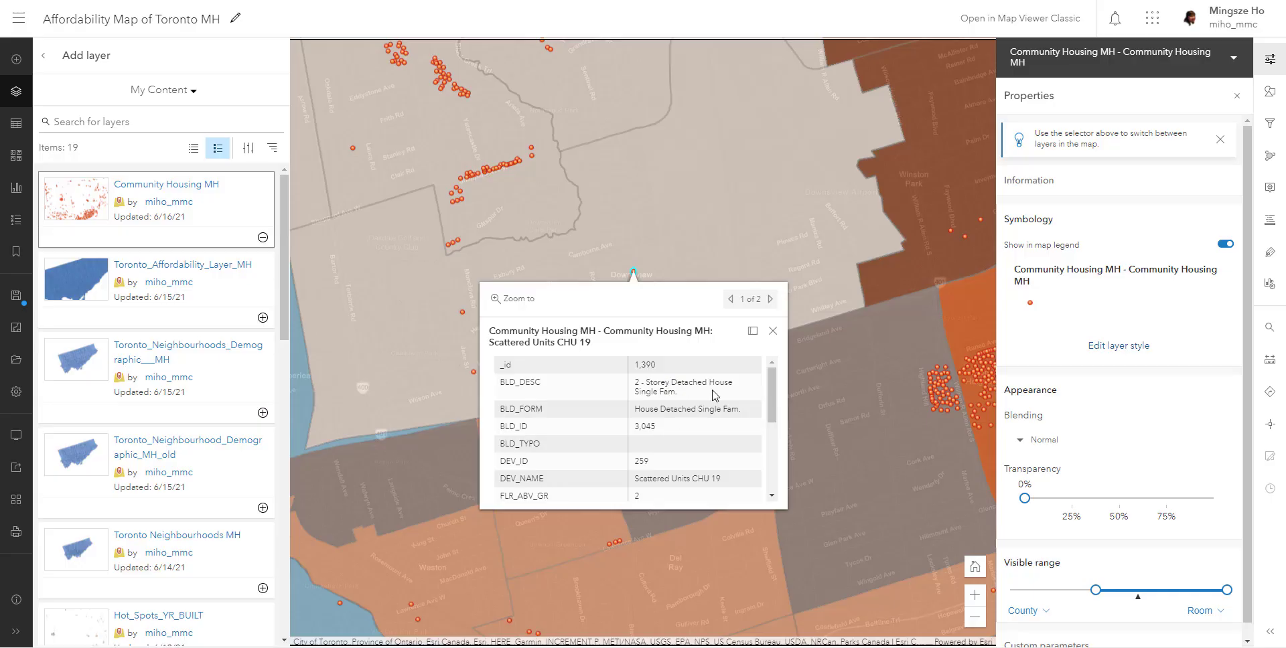
scroll(714, 396, down, 2)
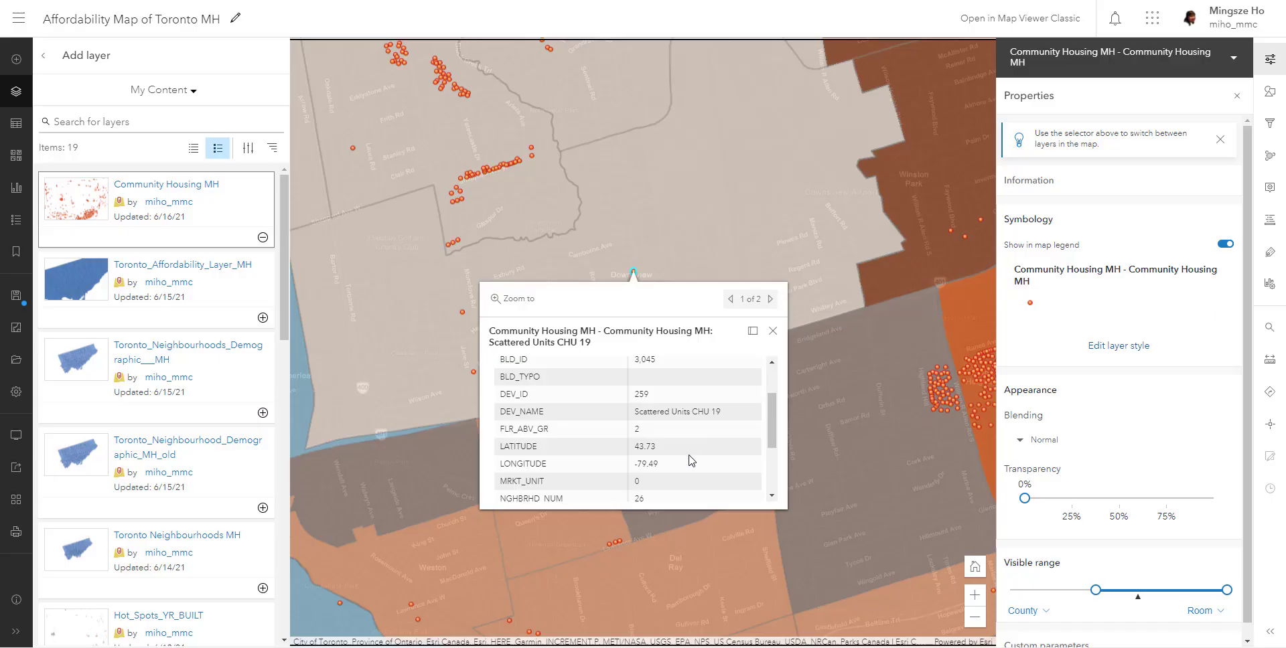
scroll(691, 463, down, 3)
scroll(678, 406, up, 2)
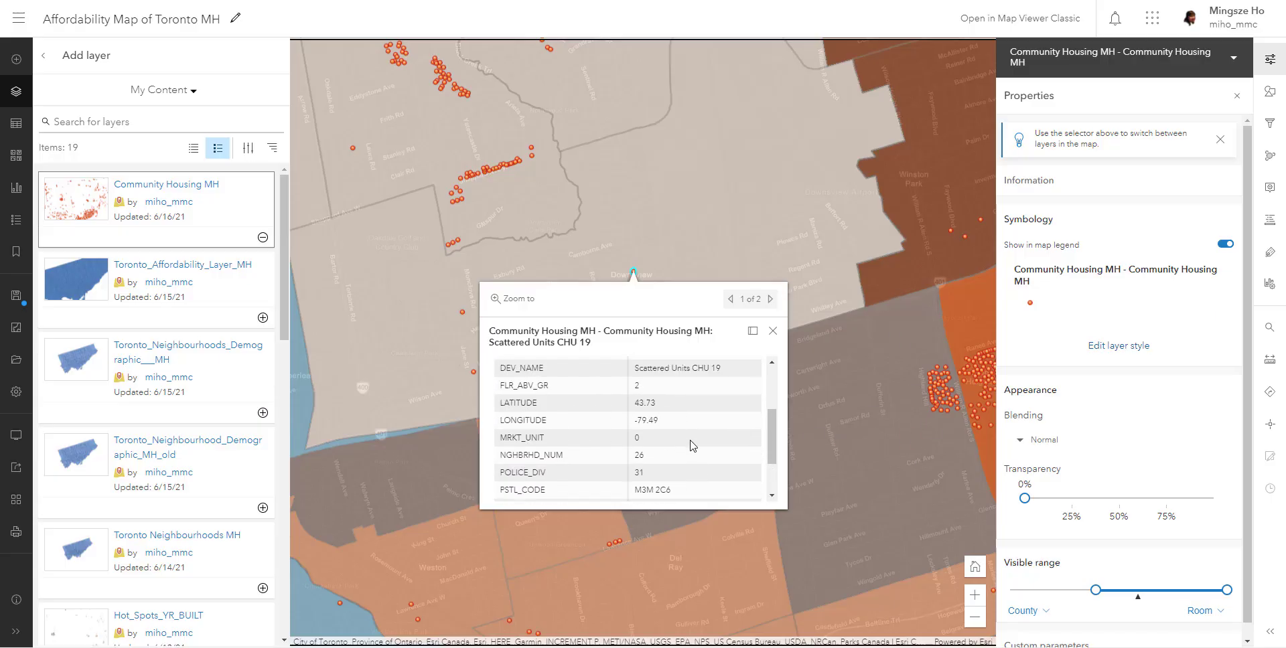
scroll(697, 446, down, 3)
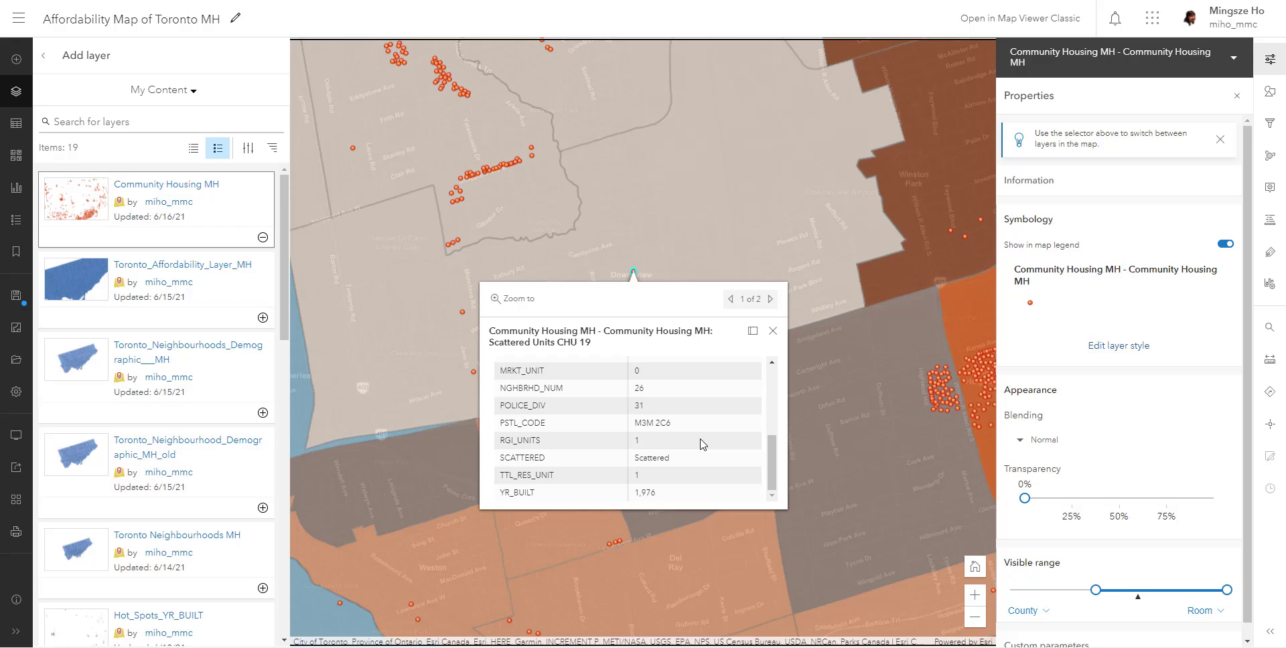
scroll(702, 444, up, 6)
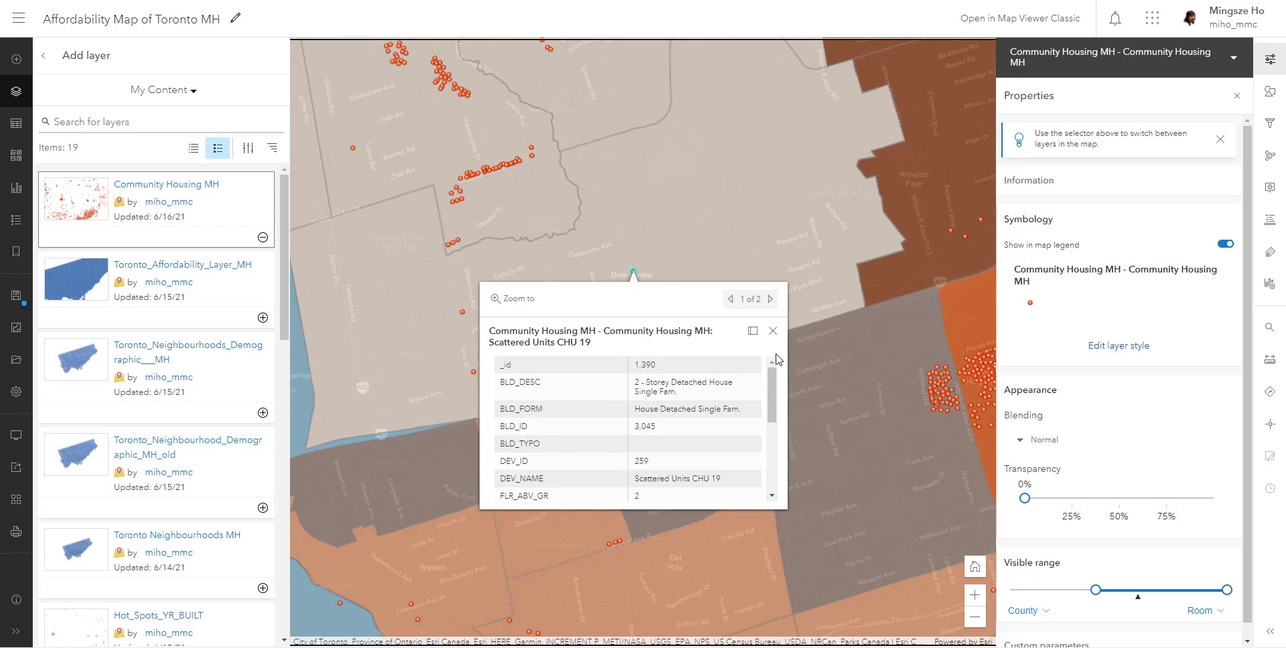
click(773, 331)
scroll(777, 338, down, 5)
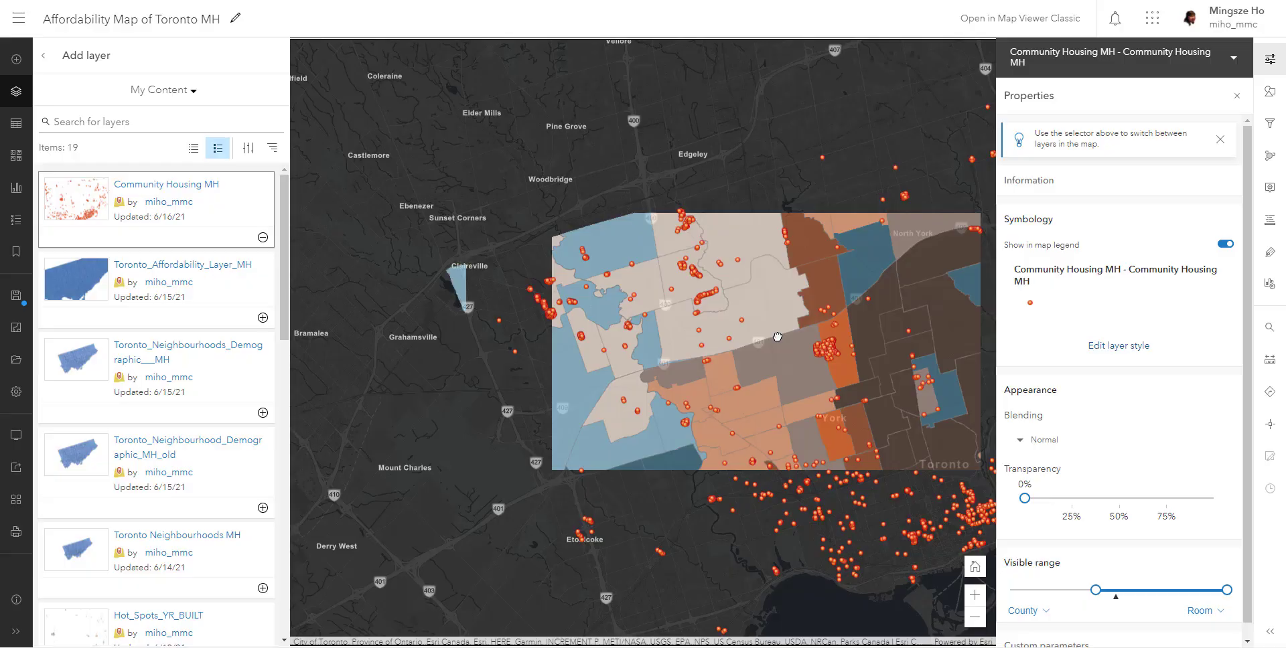
- Show the attribute table of the Community Housing MH layer and examine its residential, market and RGI unit columns
drag(777, 337, 566, 310)
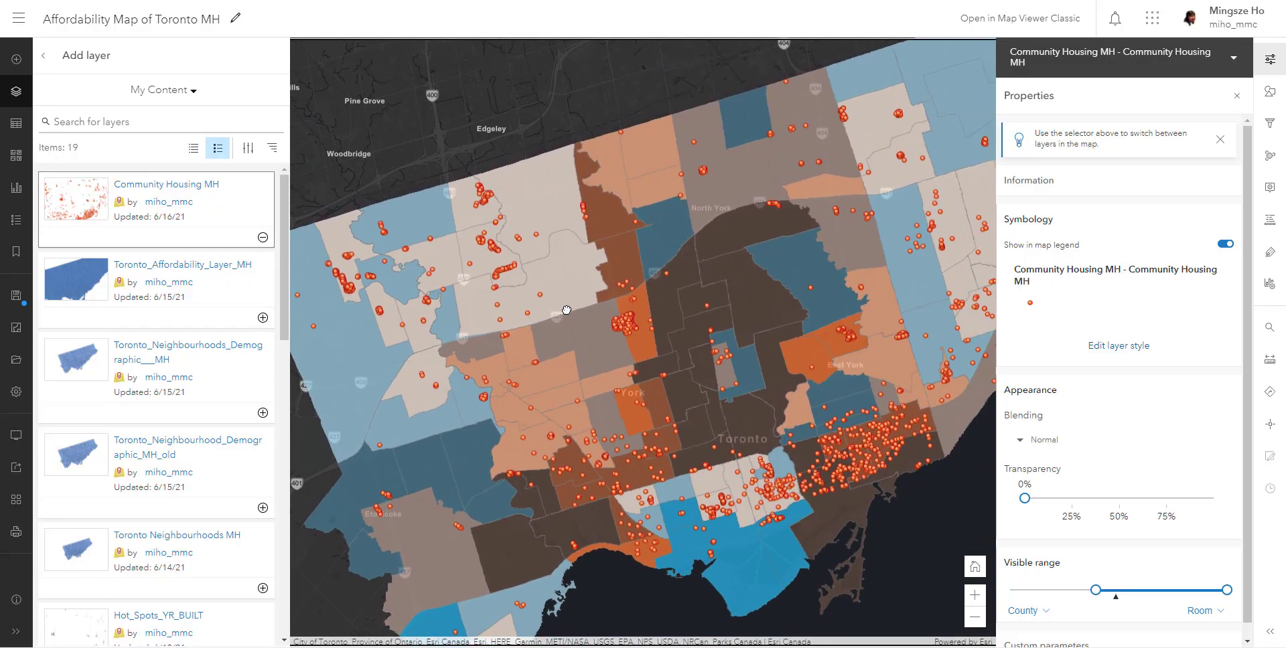
click(42, 55)
click(270, 98)
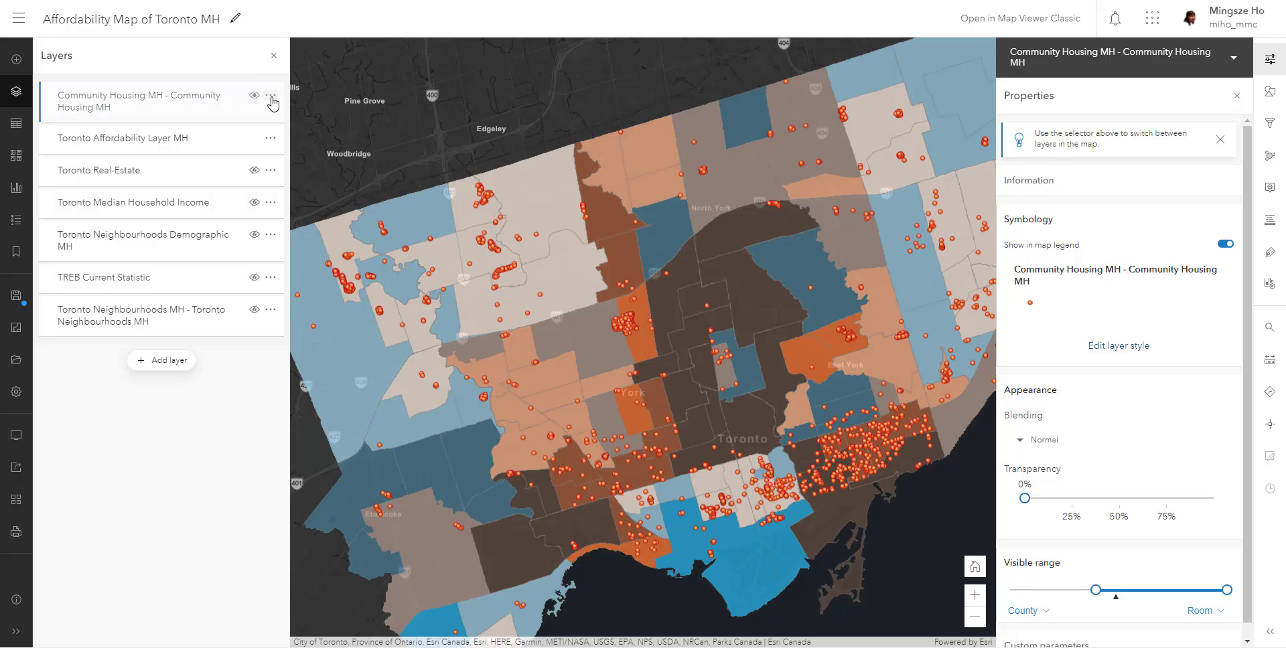
click(81, 180)
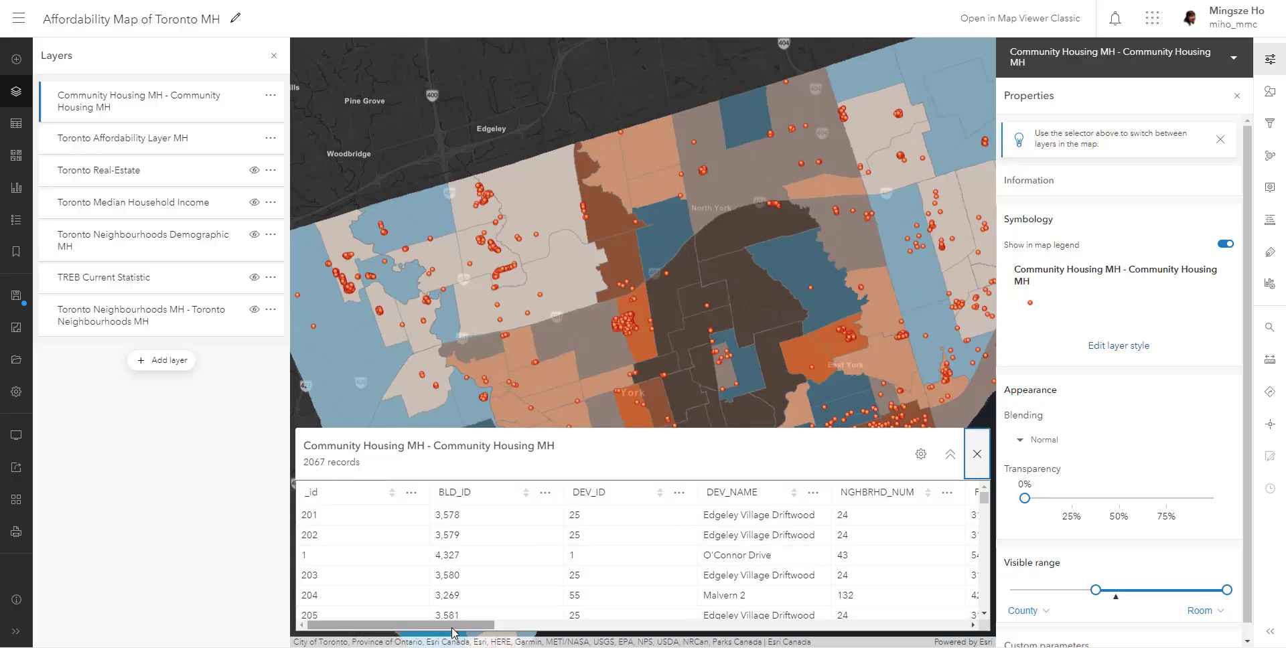
drag(452, 628, 666, 608)
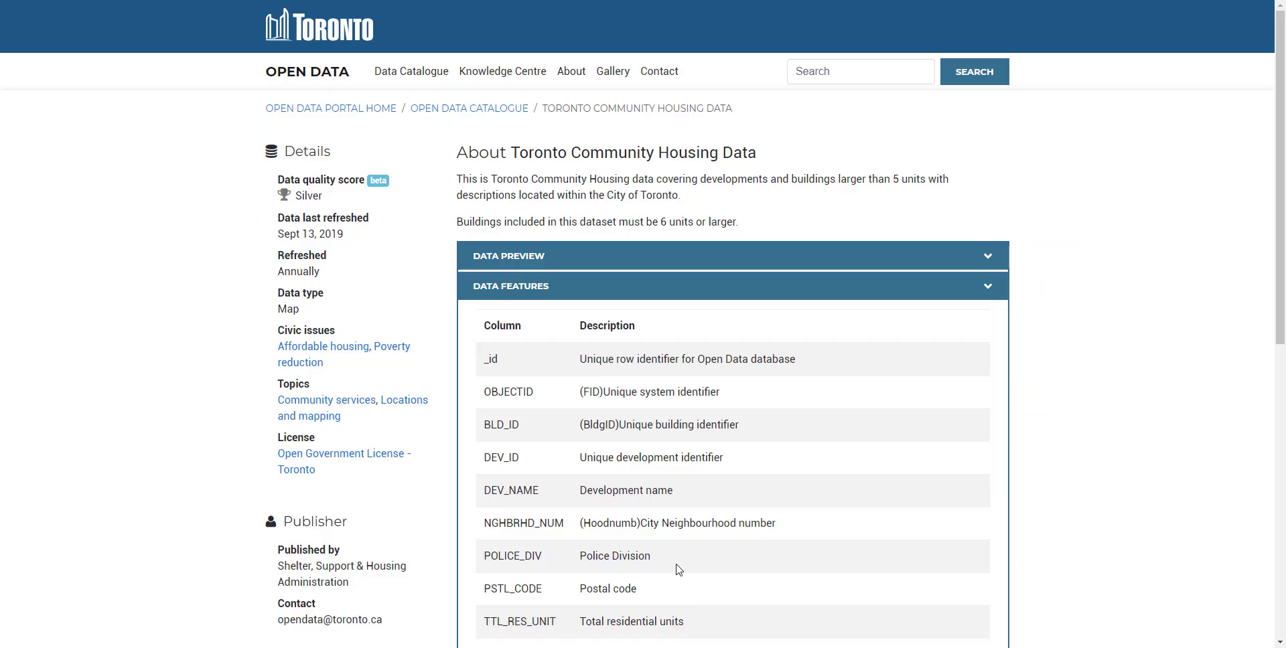
- Switch to the Toronto open data page, read the TTL_RES_UNIT, MRKT_UNIT and RGI_UNITS descriptions under Data Features, and return to the map
scroll(678, 566, down, 3)
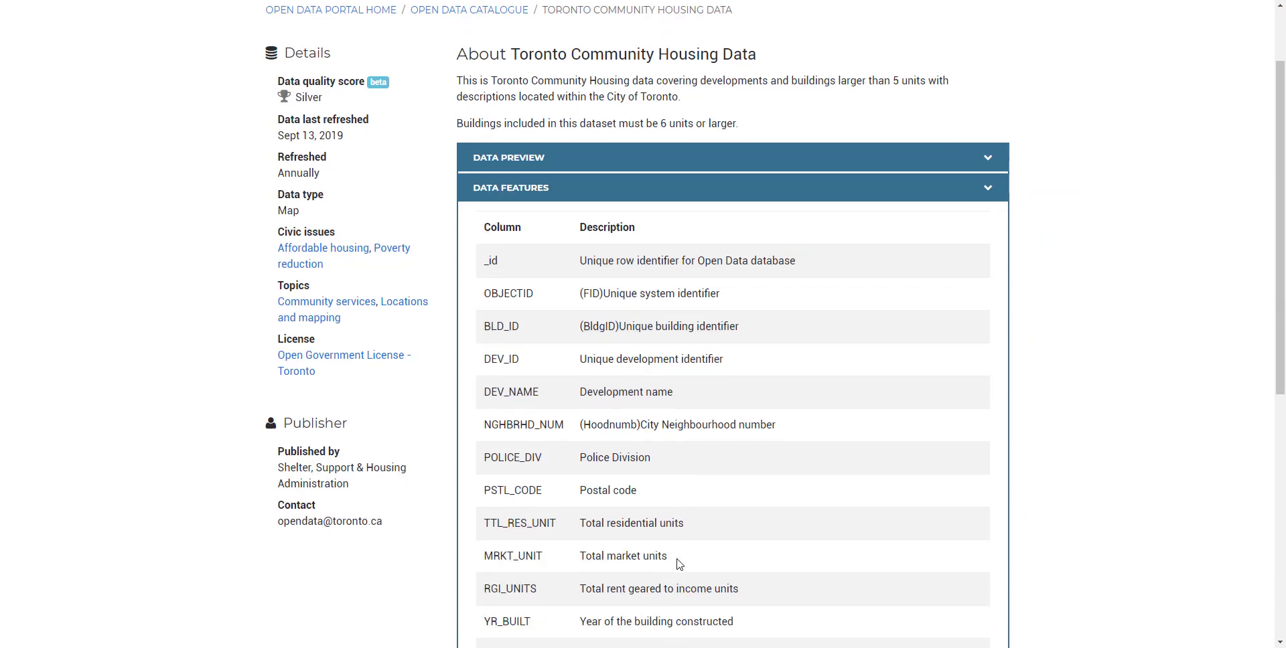
scroll(677, 556, down, 1)
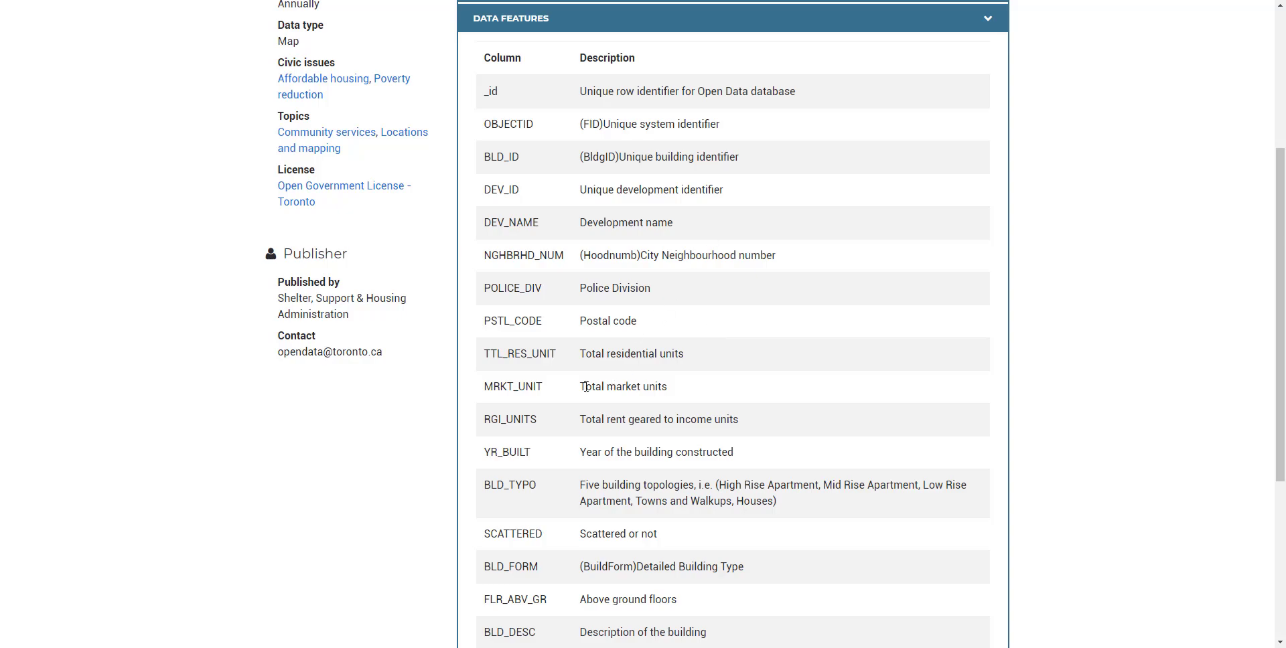
drag(509, 351, 606, 355)
click(638, 372)
drag(595, 387, 699, 394)
click(730, 405)
drag(602, 422, 650, 424)
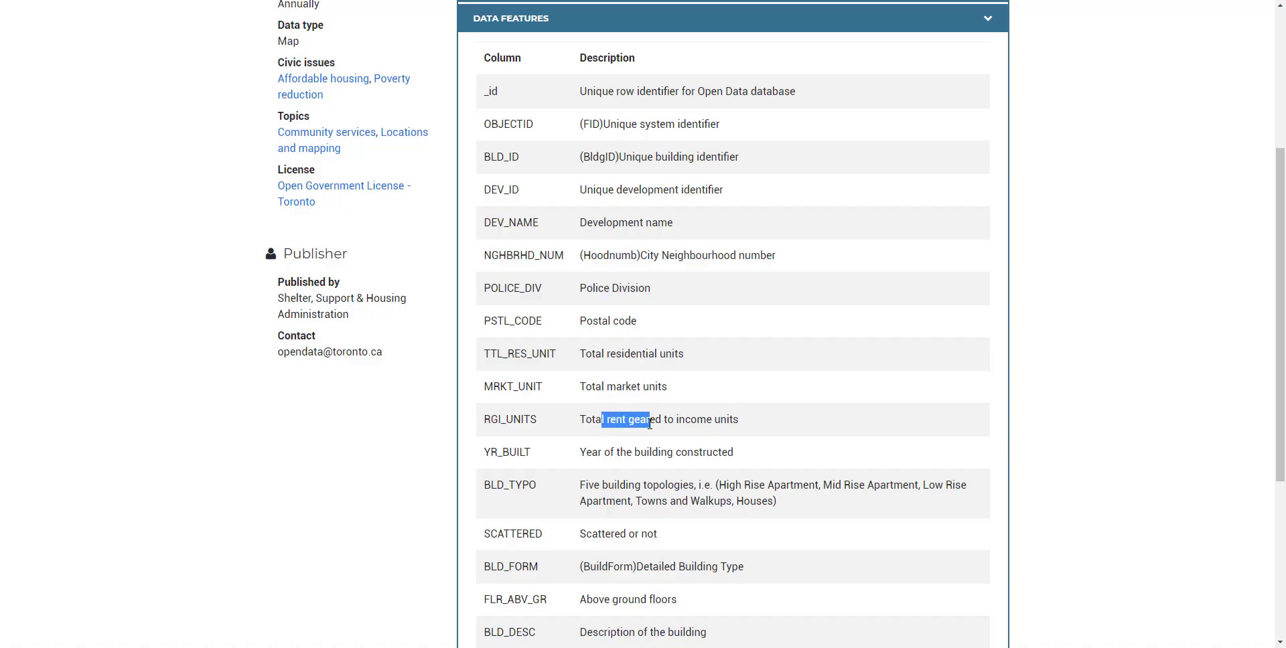
click(707, 418)
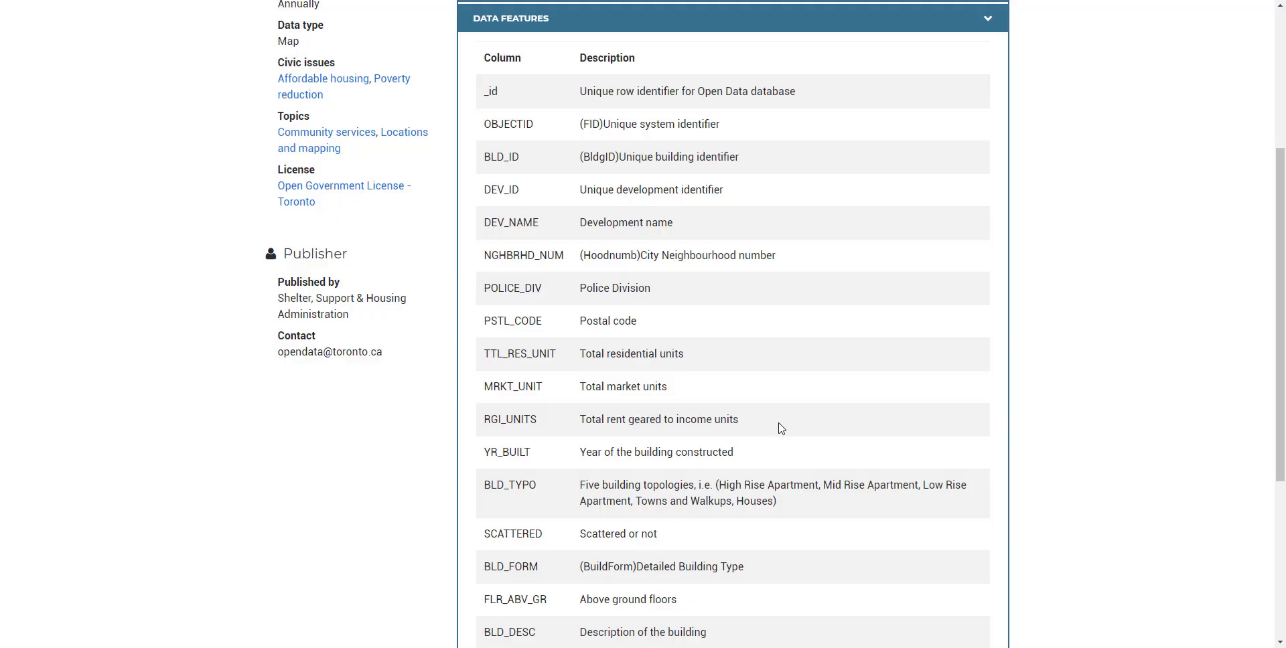
drag(767, 420, 476, 423)
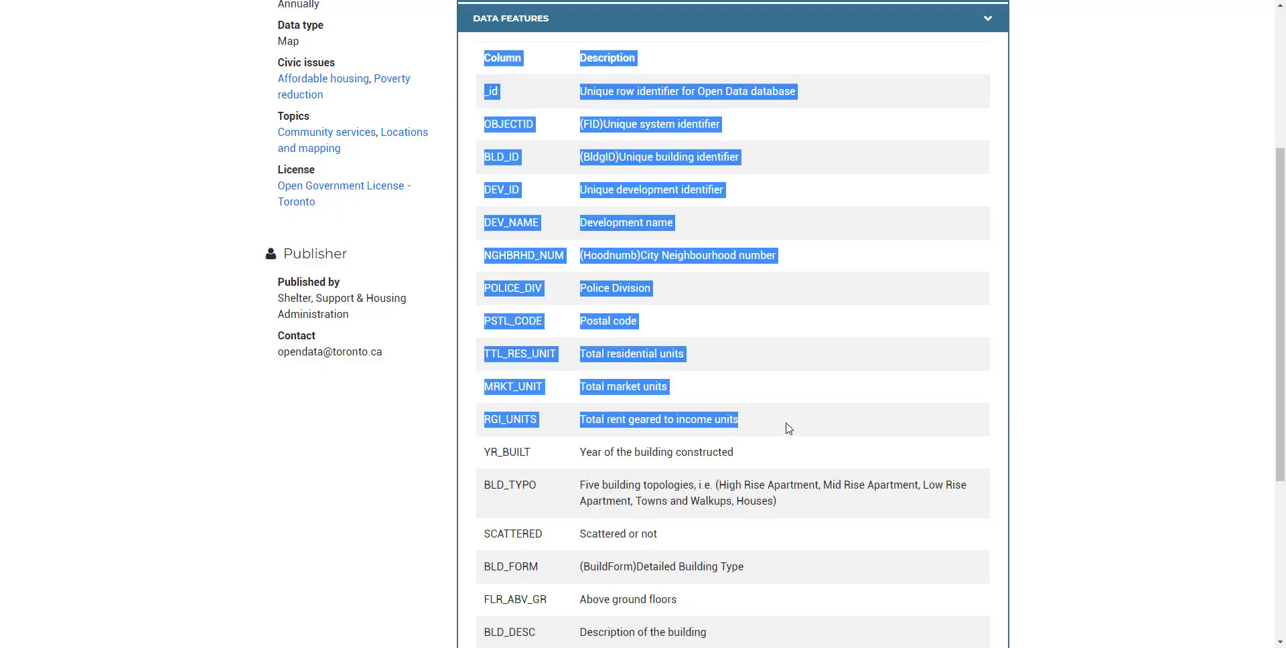
click(694, 389)
drag(626, 386, 664, 388)
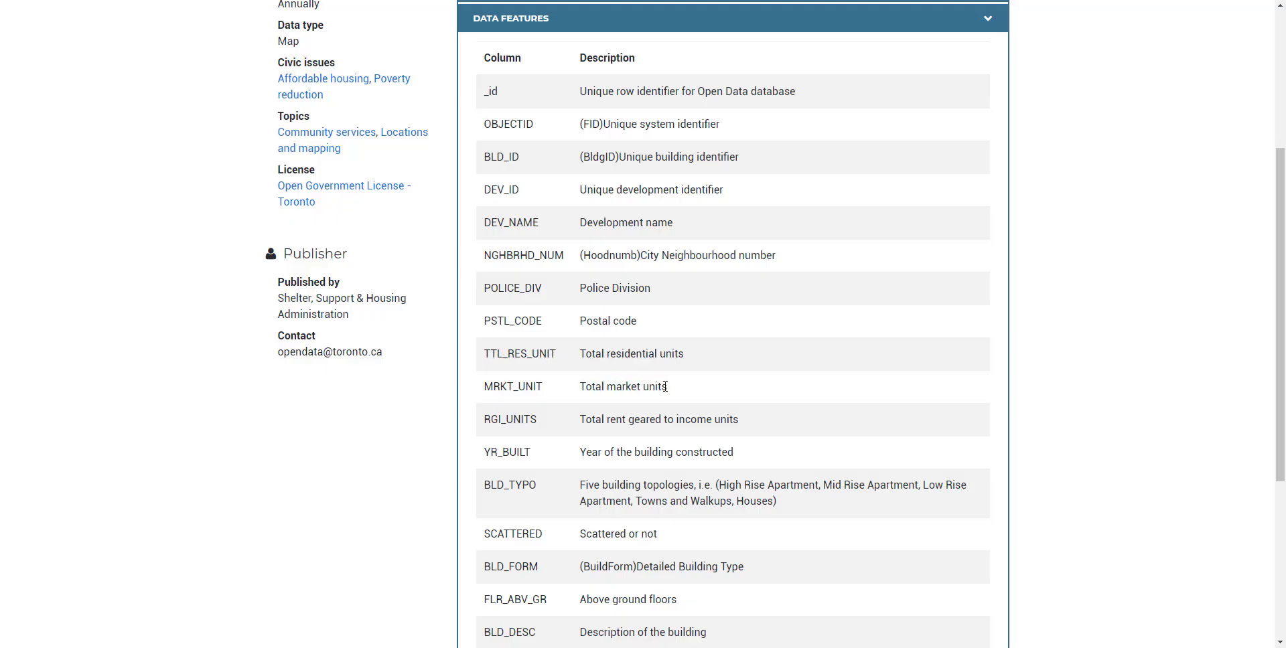
key(ctrl+Tab)
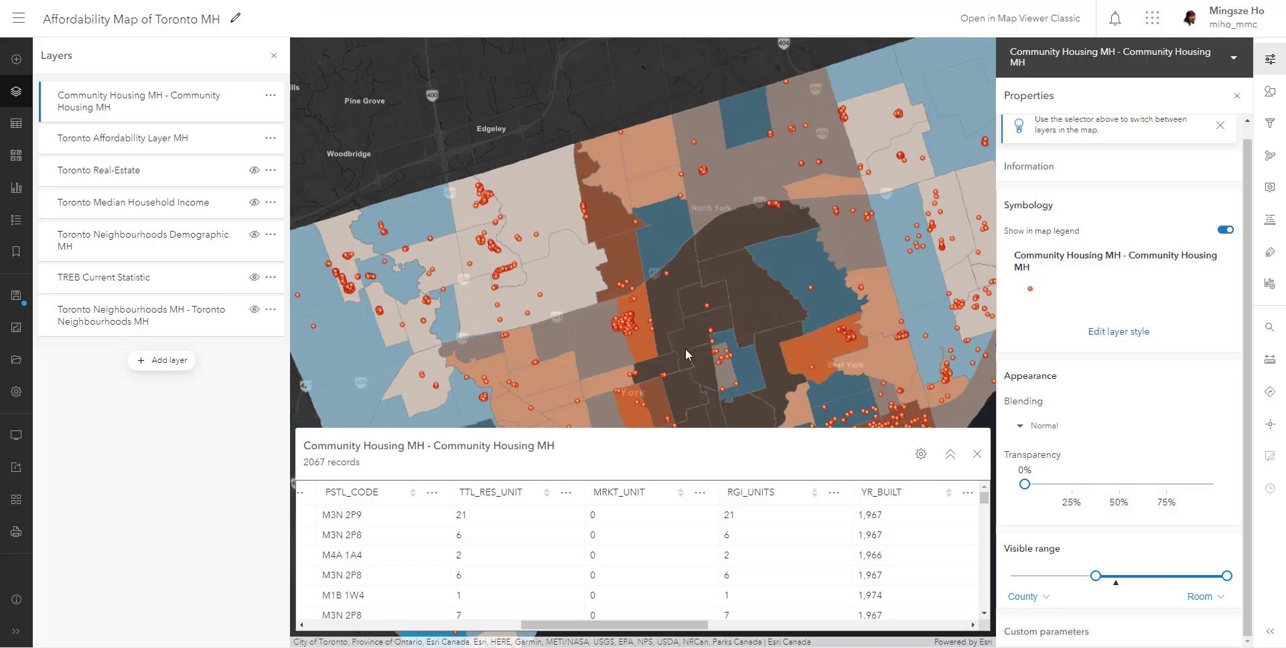
- Check the MRKT_UNIT column alongside the housing points on the map, and close the attribute table
drag(807, 248, 767, 167)
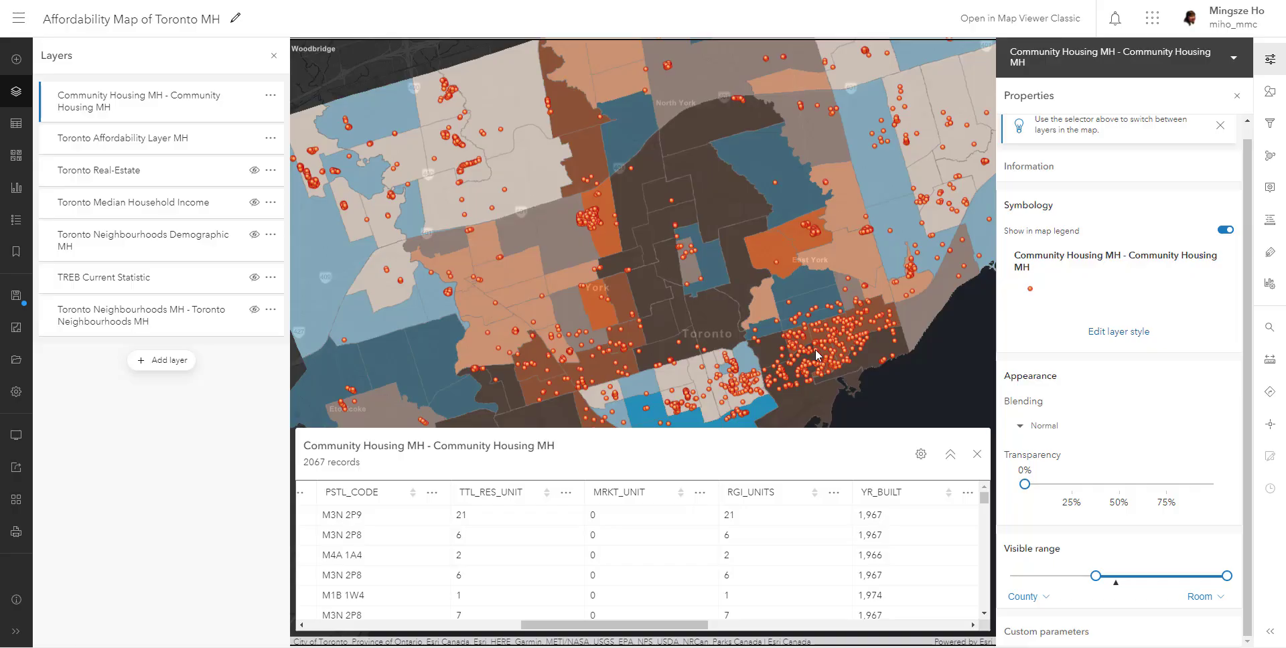
click(643, 495)
click(978, 454)
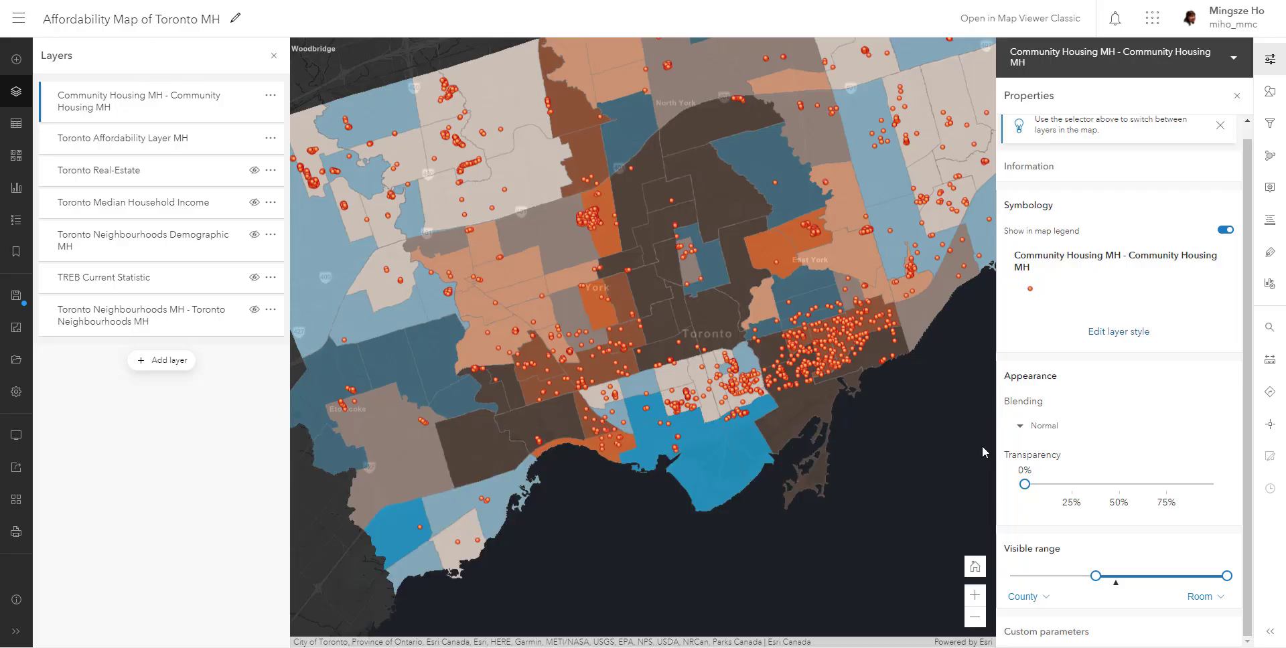
- Add a filter expression to the Community Housing MH layer and set its field to MRKT_UNIT
click(1270, 126)
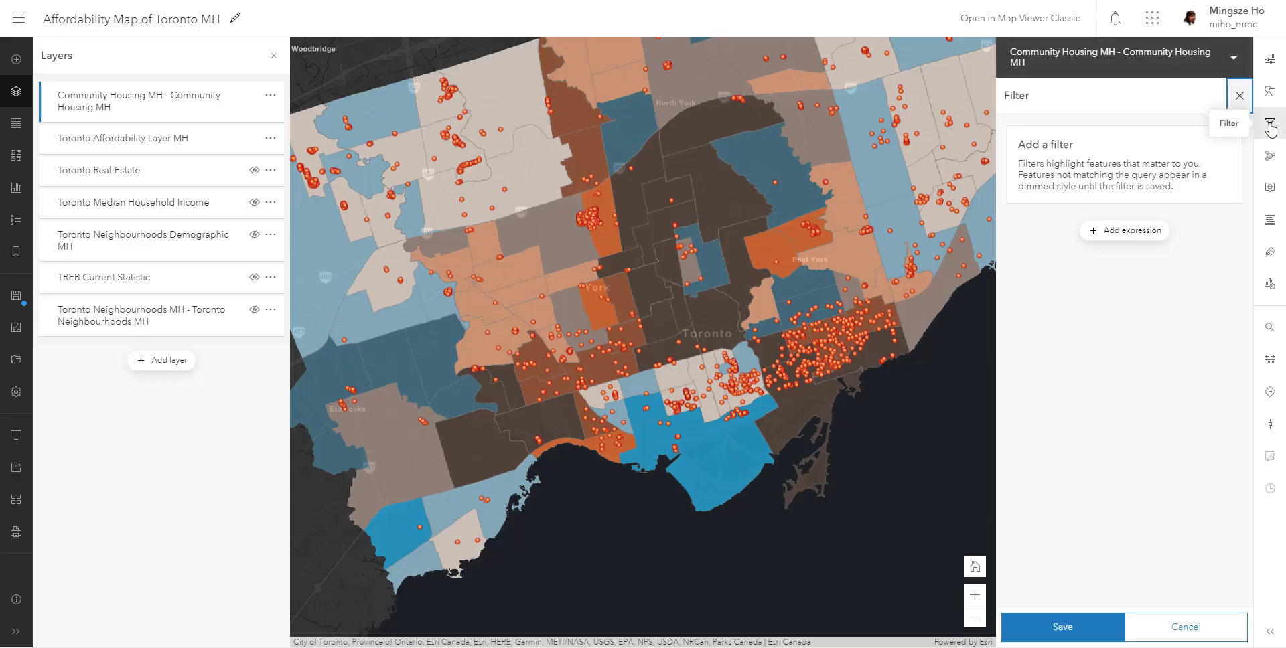
click(1147, 231)
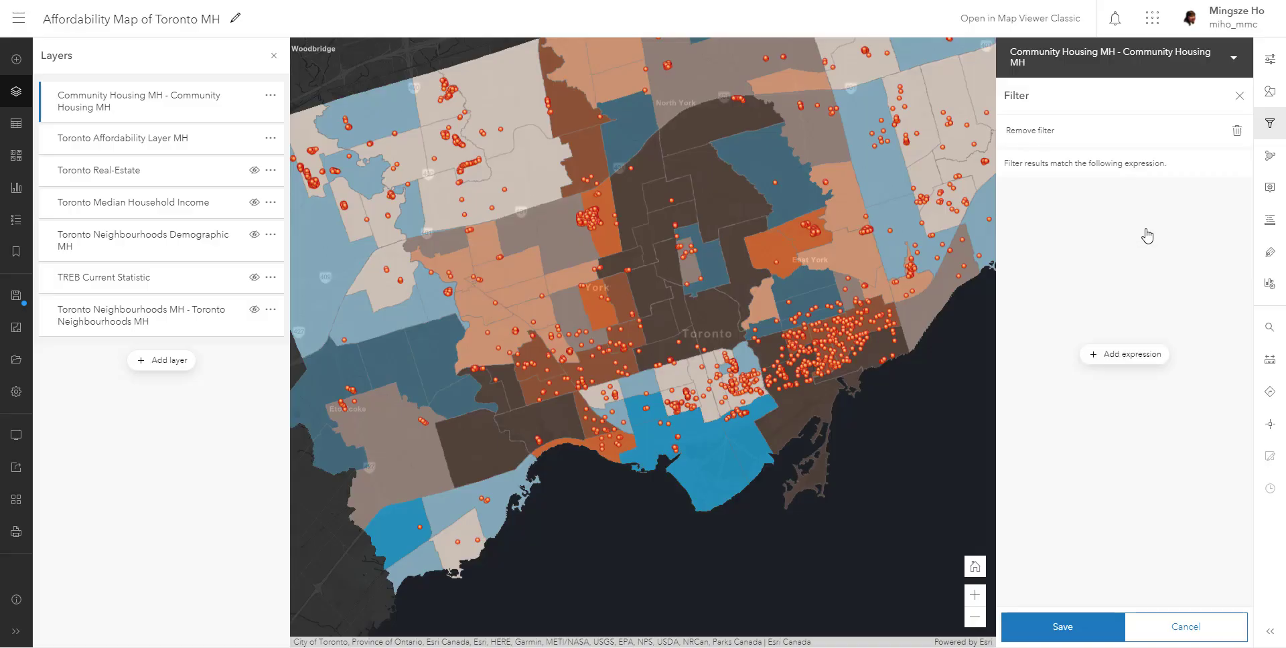
click(1232, 234)
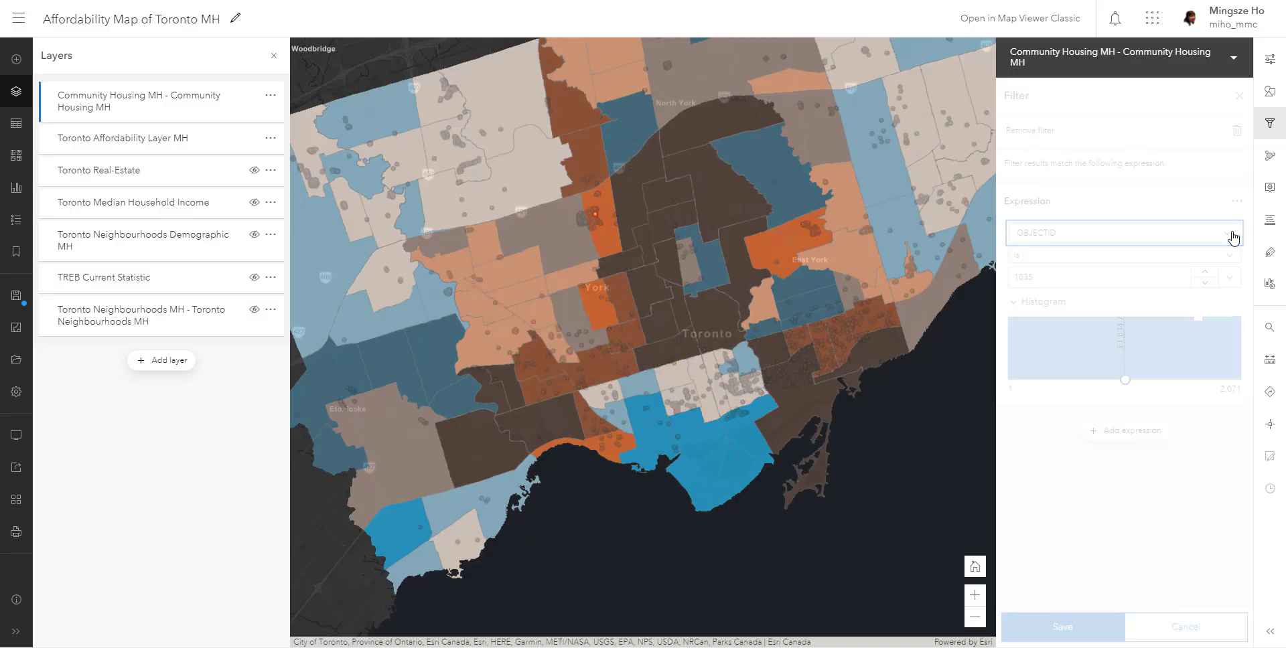
click(1143, 185)
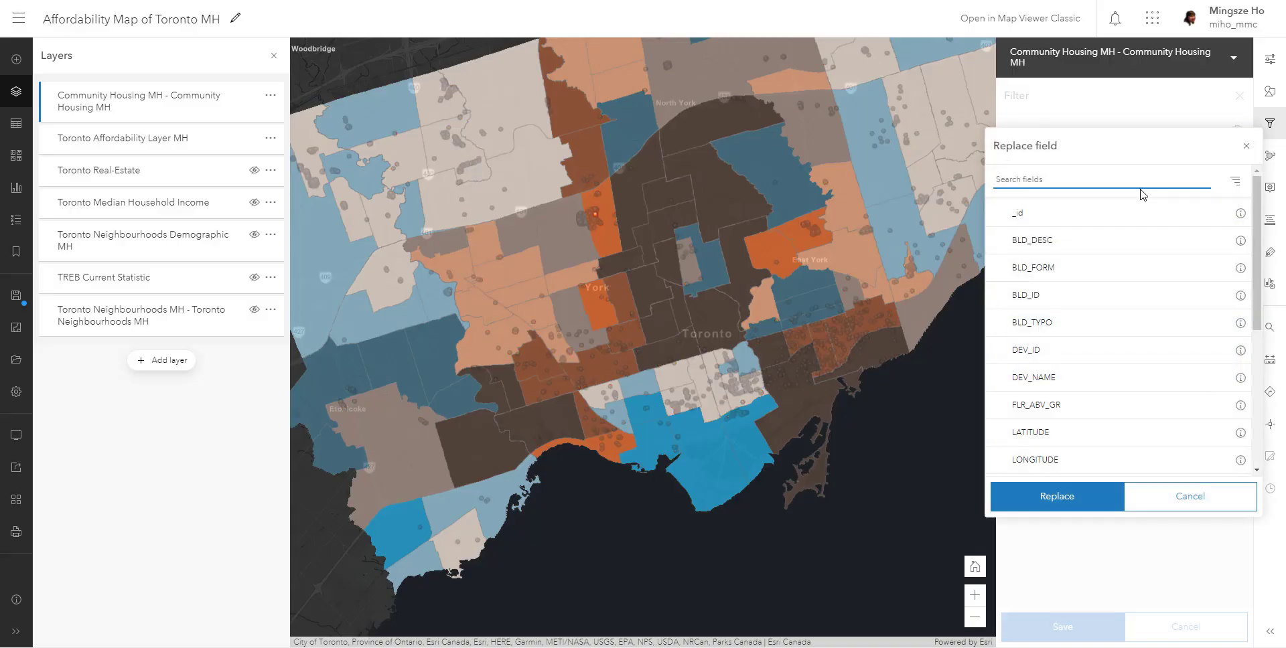
text(MRKT)
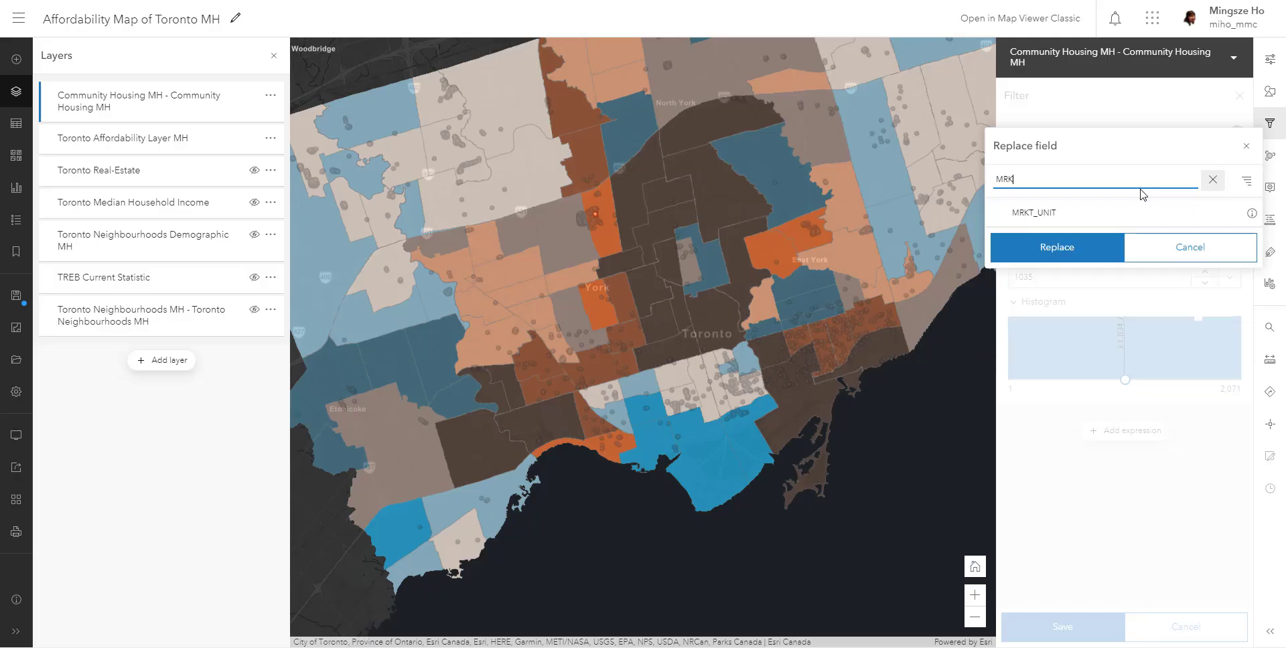
click(1114, 212)
click(1110, 257)
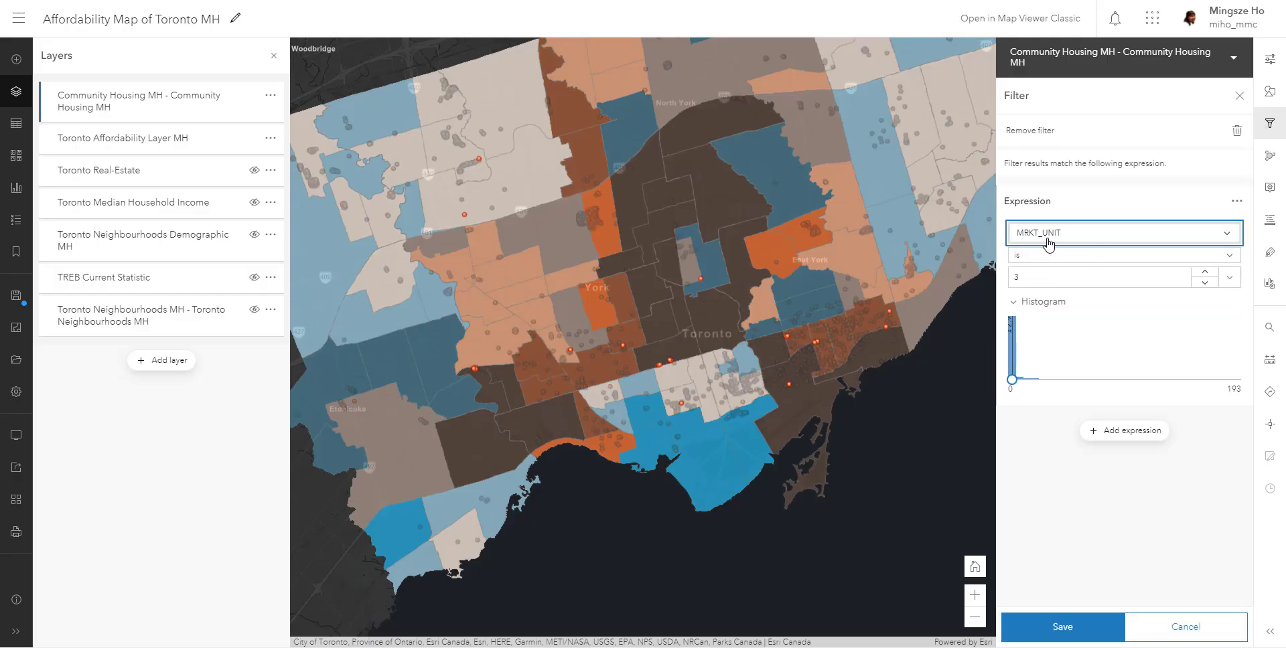
- Set the filter condition to MRKT_UNIT is 0 and save the filter
click(1230, 257)
click(1172, 272)
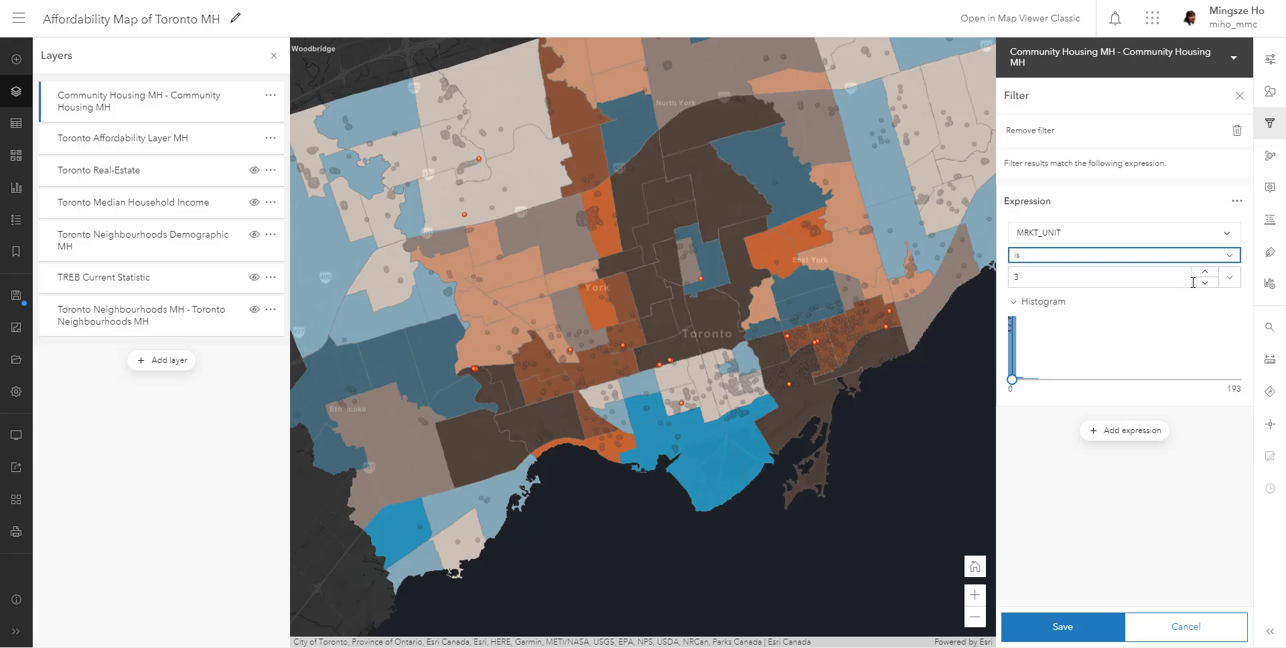
click(1205, 283)
click(1205, 284)
click(1205, 284)
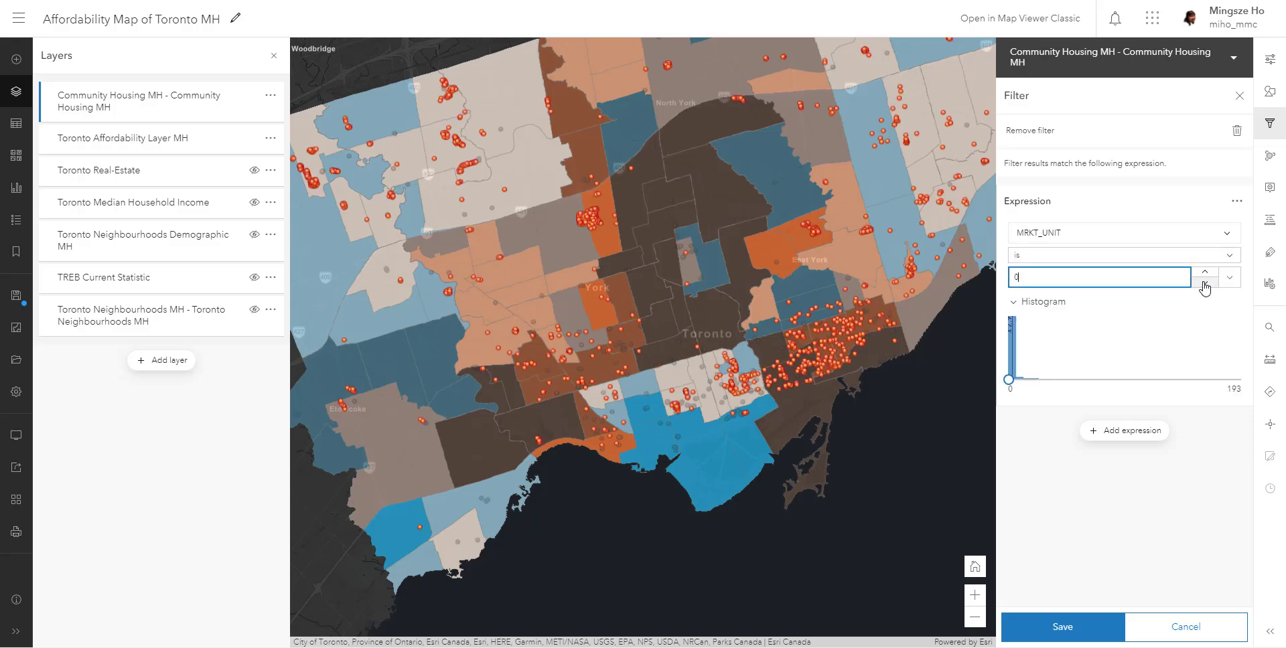
click(1076, 626)
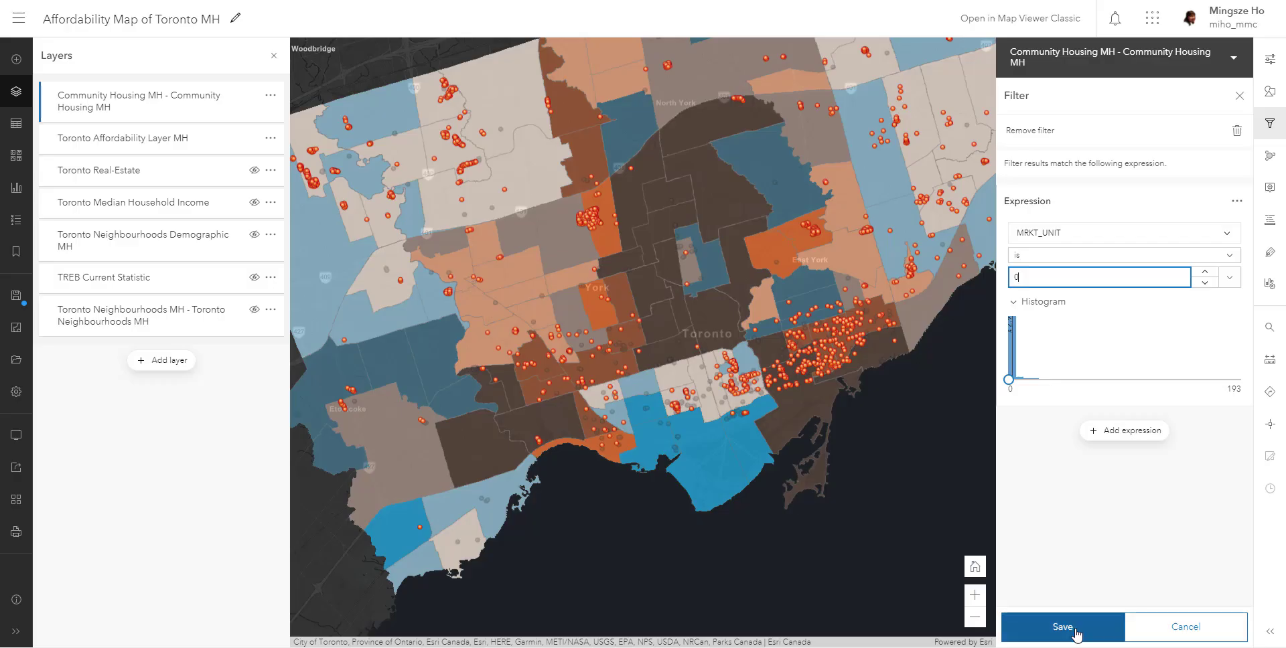
- Examine how the filtered housing points are distributed across Toronto's neighbourhoods, looking closely at the northwest of the city
scroll(1008, 367, down, 2)
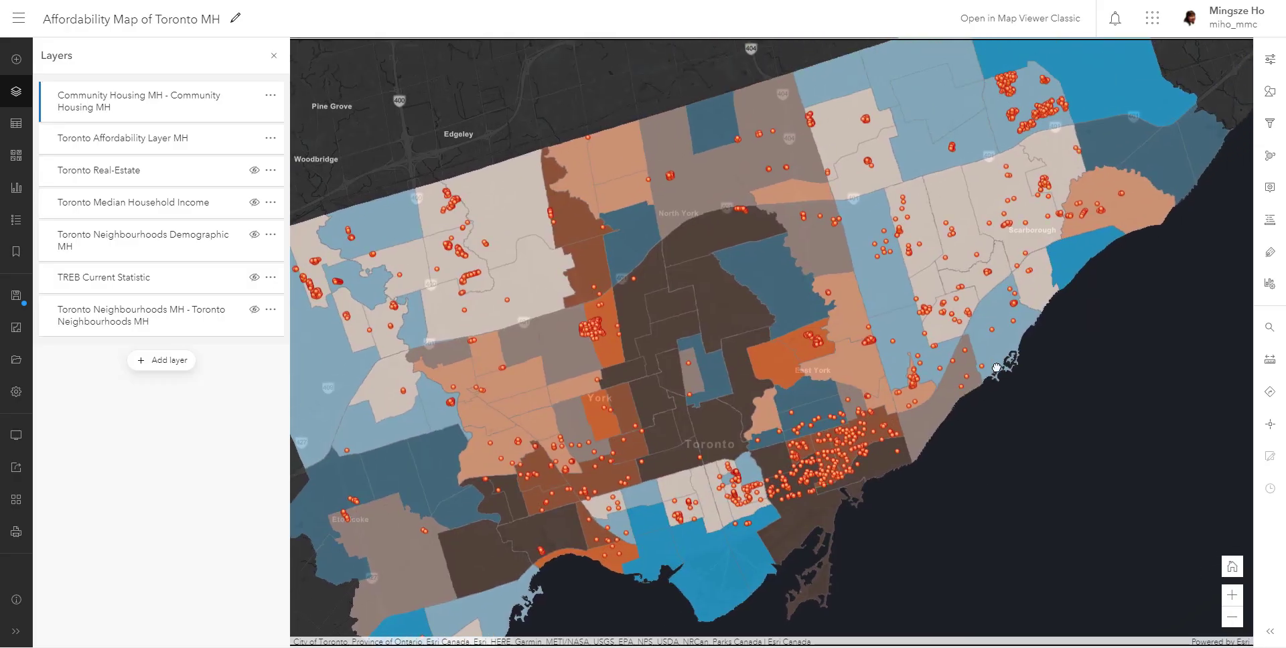
scroll(1018, 367, up, 4)
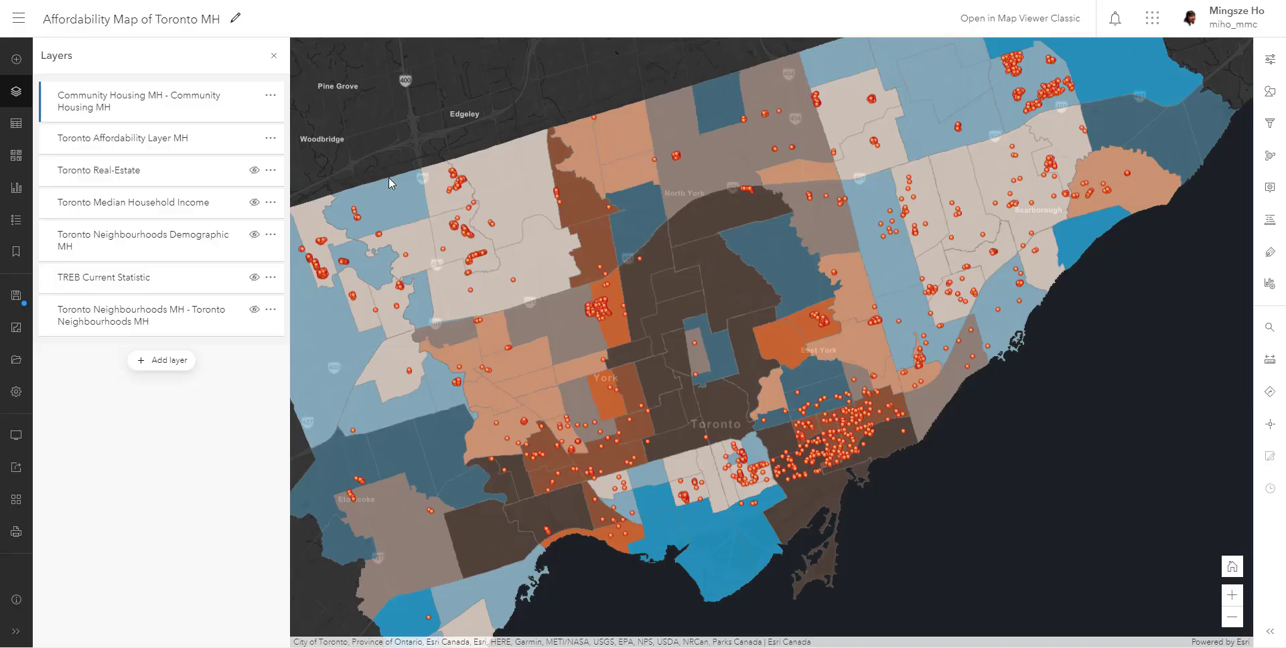
drag(315, 261, 467, 257)
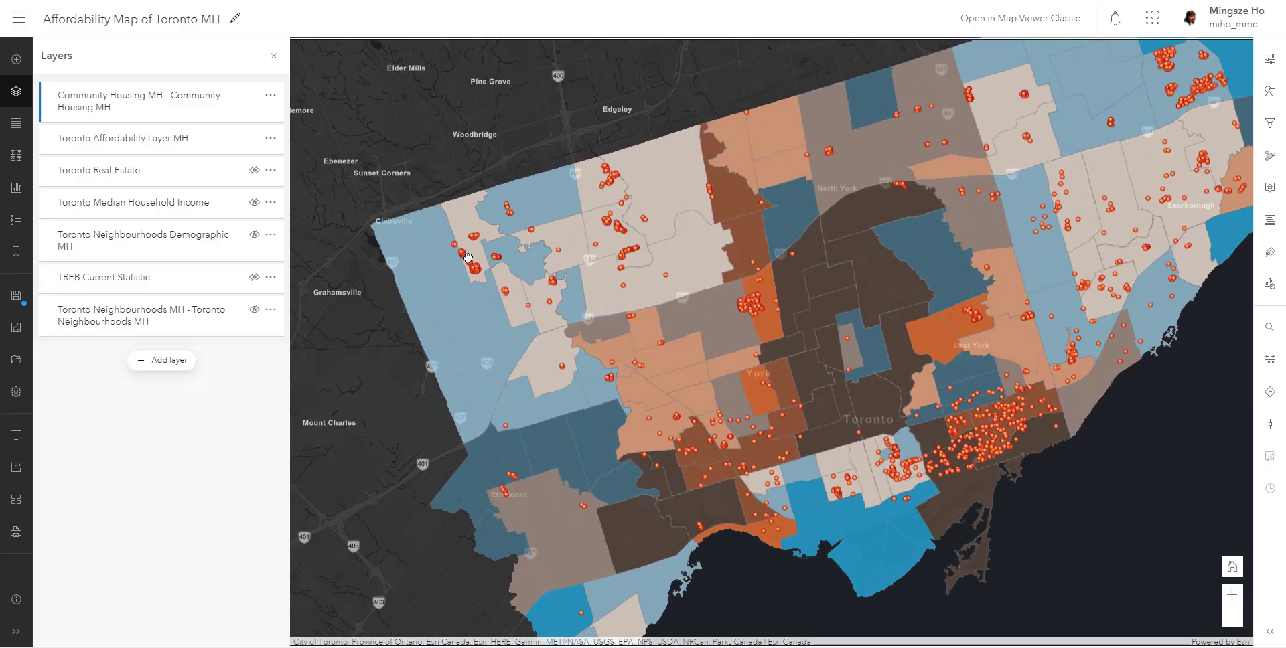
scroll(468, 258, up, 2)
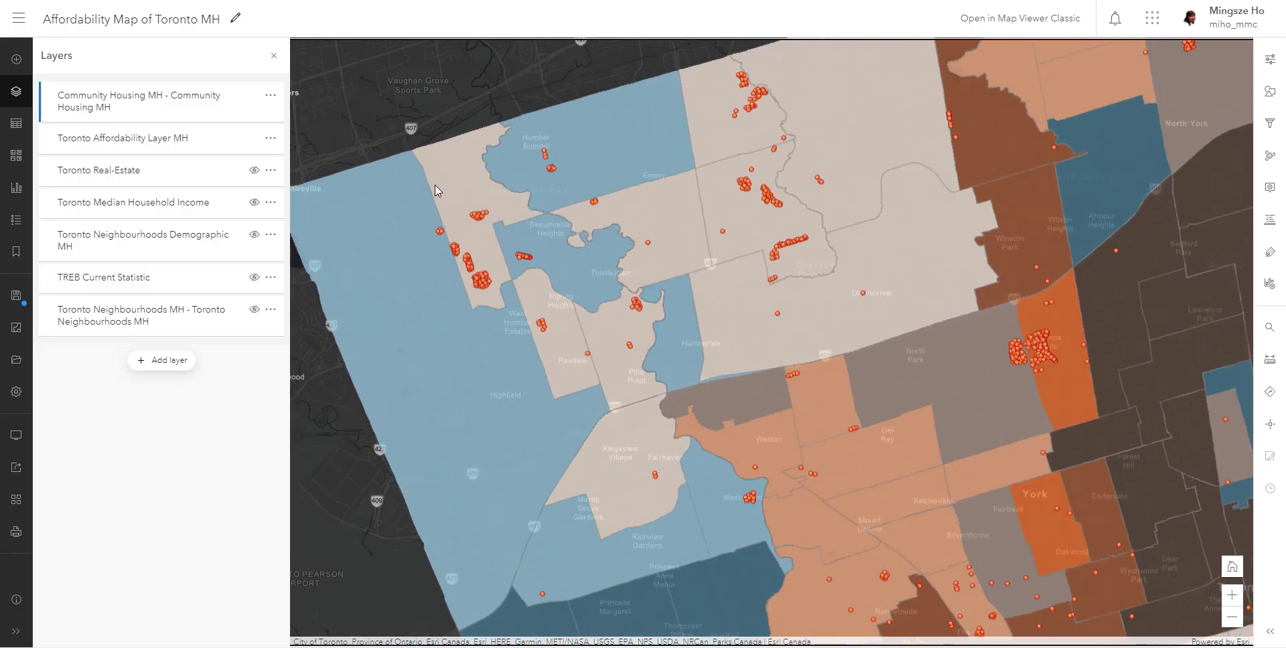
drag(683, 246, 629, 267)
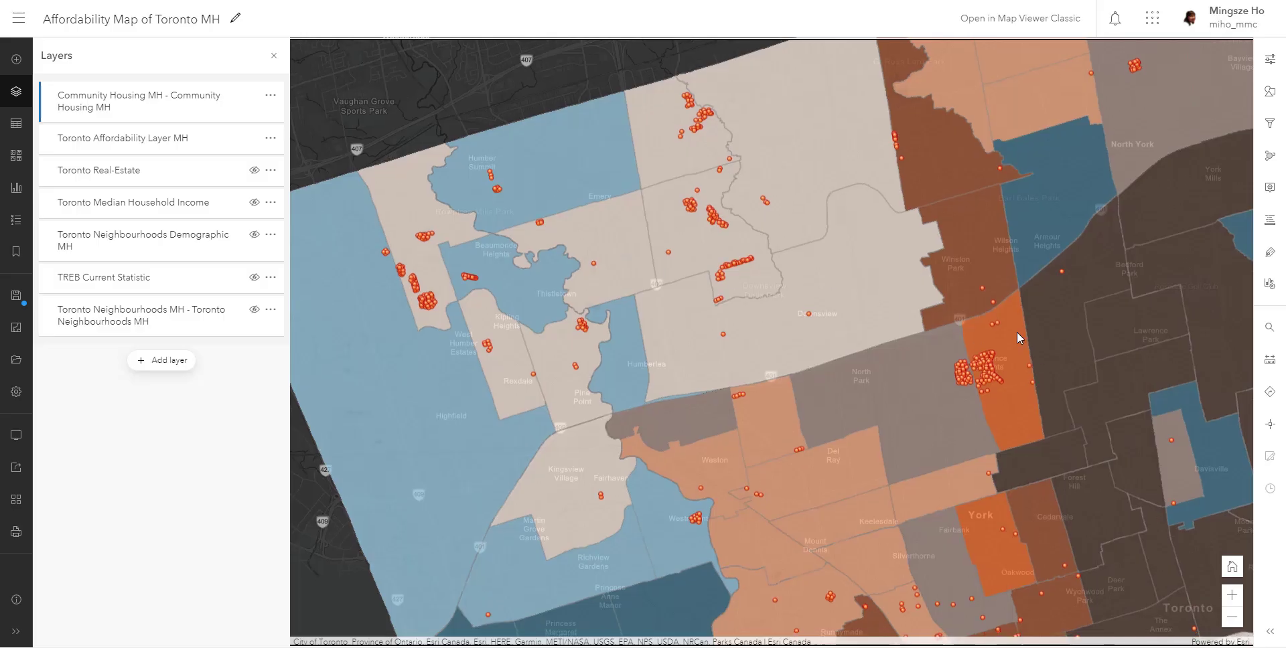
- Examine the filtered housing points across central Toronto, East York and Scarborough against the neighbourhood affordability colours
drag(1025, 336, 859, 340)
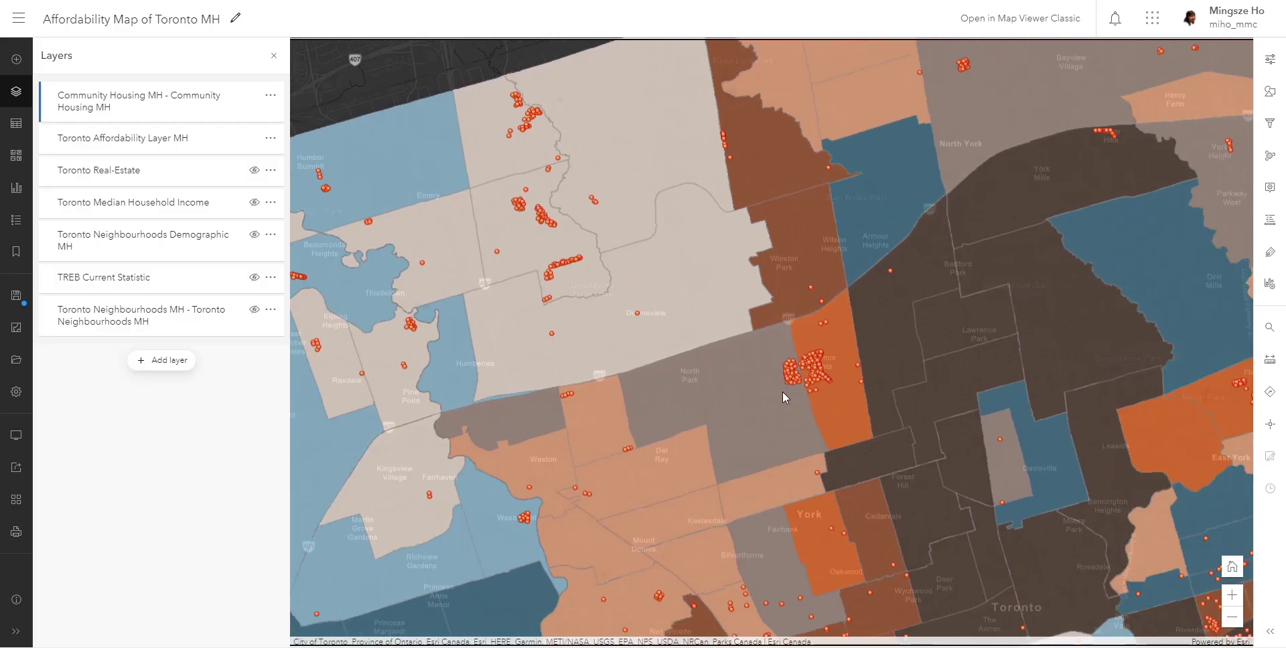
scroll(773, 395, down, 2)
drag(1026, 396, 844, 367)
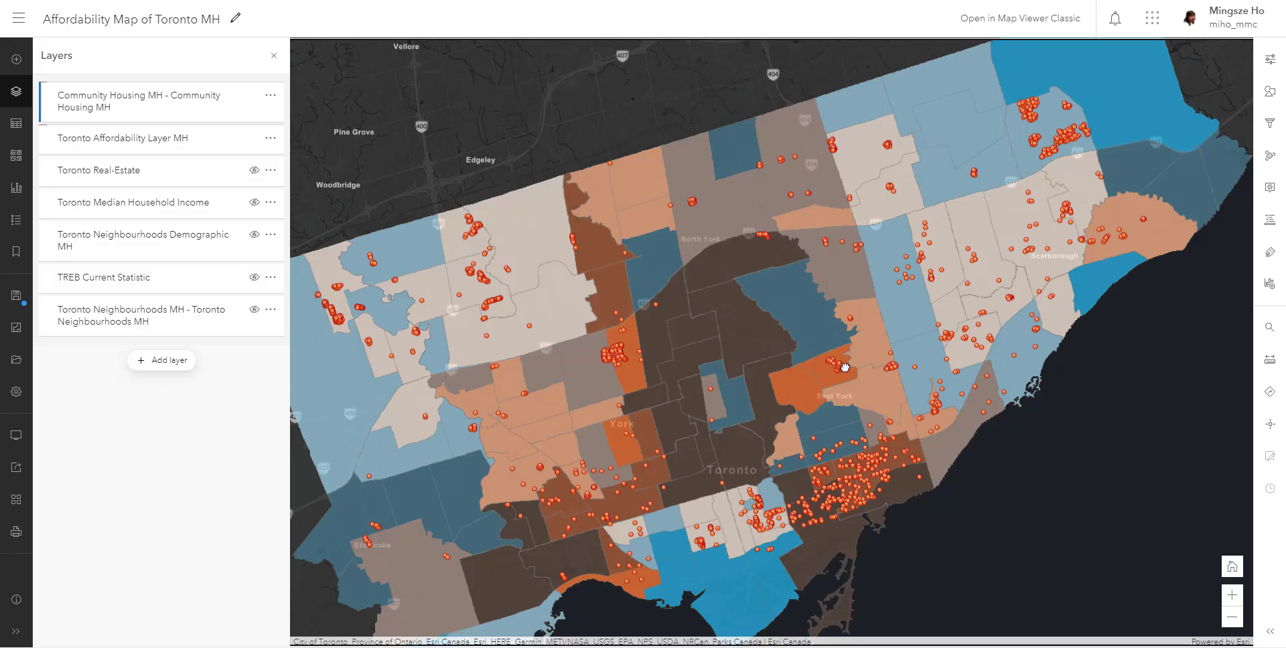
scroll(845, 368, up, 2)
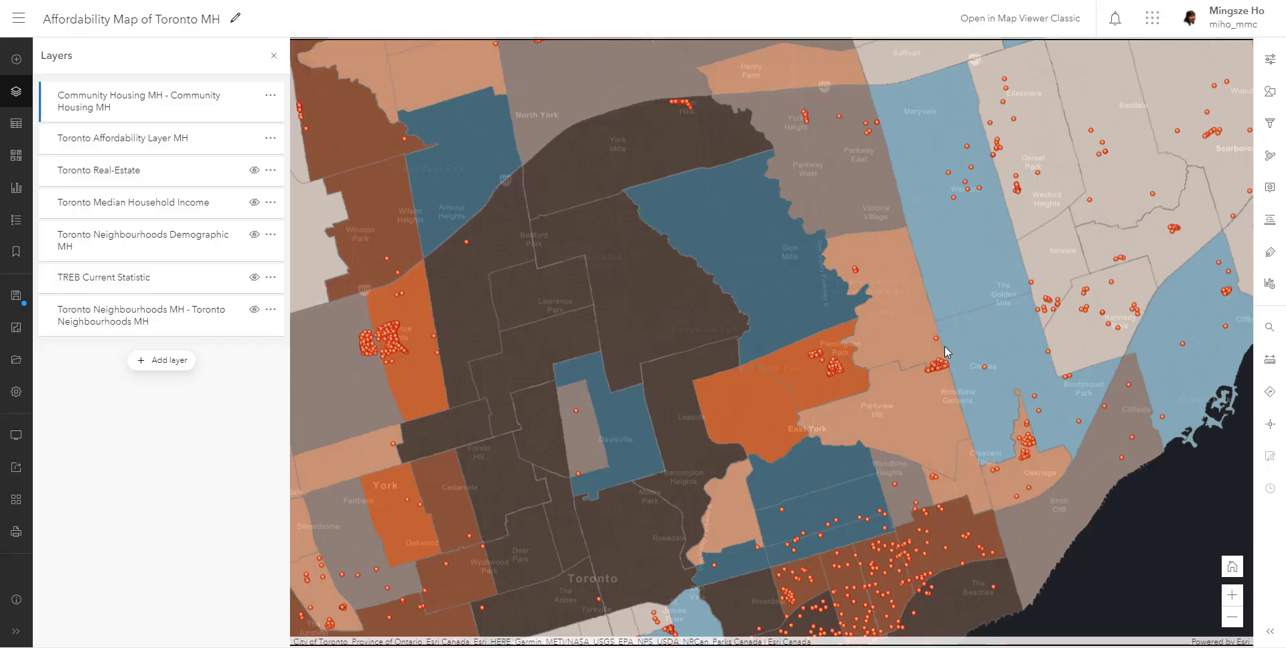
scroll(944, 347, down, 2)
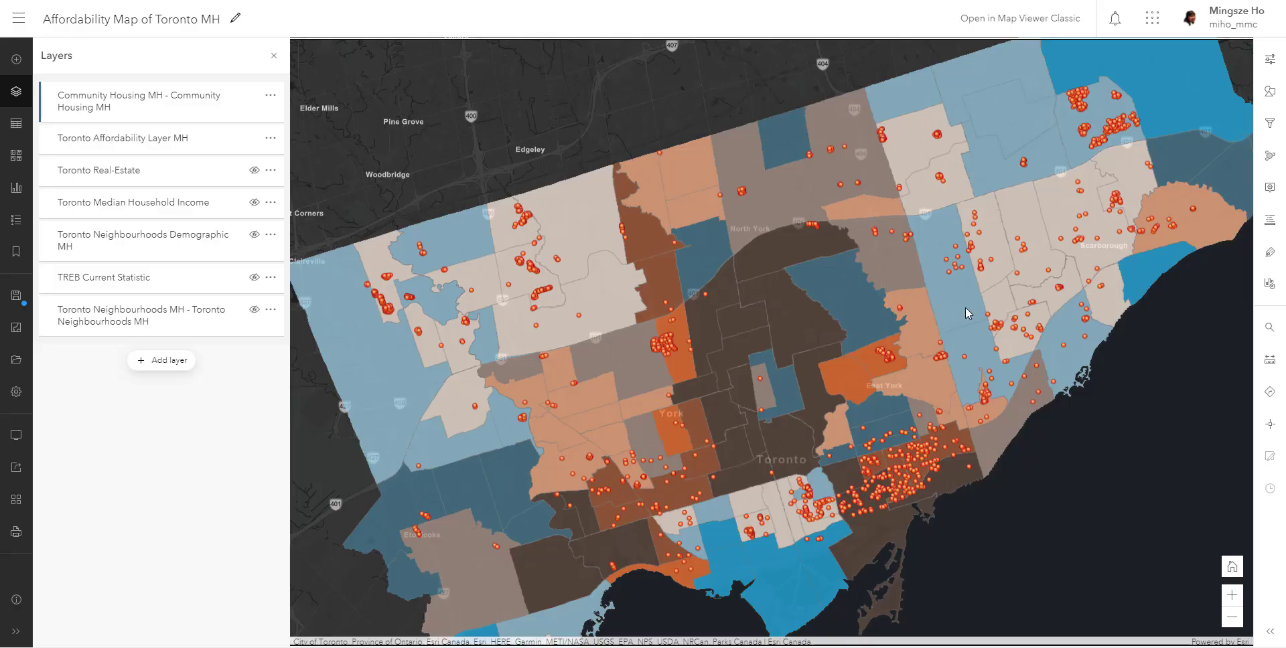
- Try the Heat Map style on the Community Housing MH layer and examine its hotspots across Toronto's neighbourhoods
click(72, 113)
click(1269, 98)
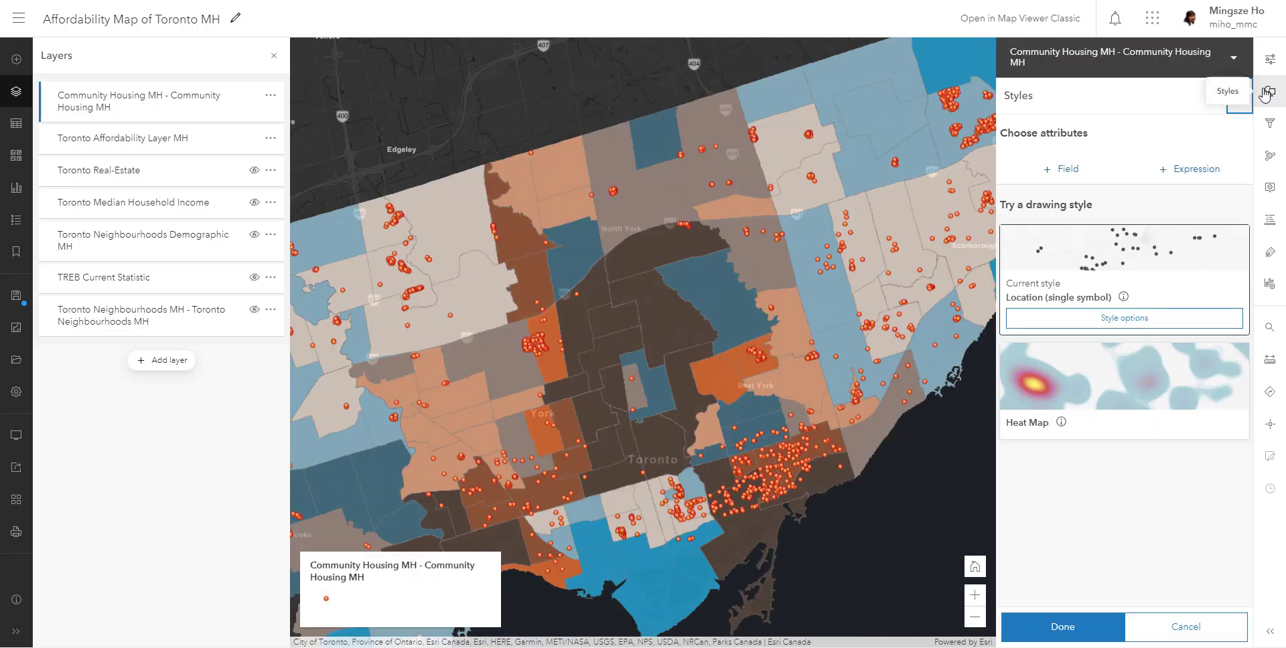
scroll(862, 203, down, 2)
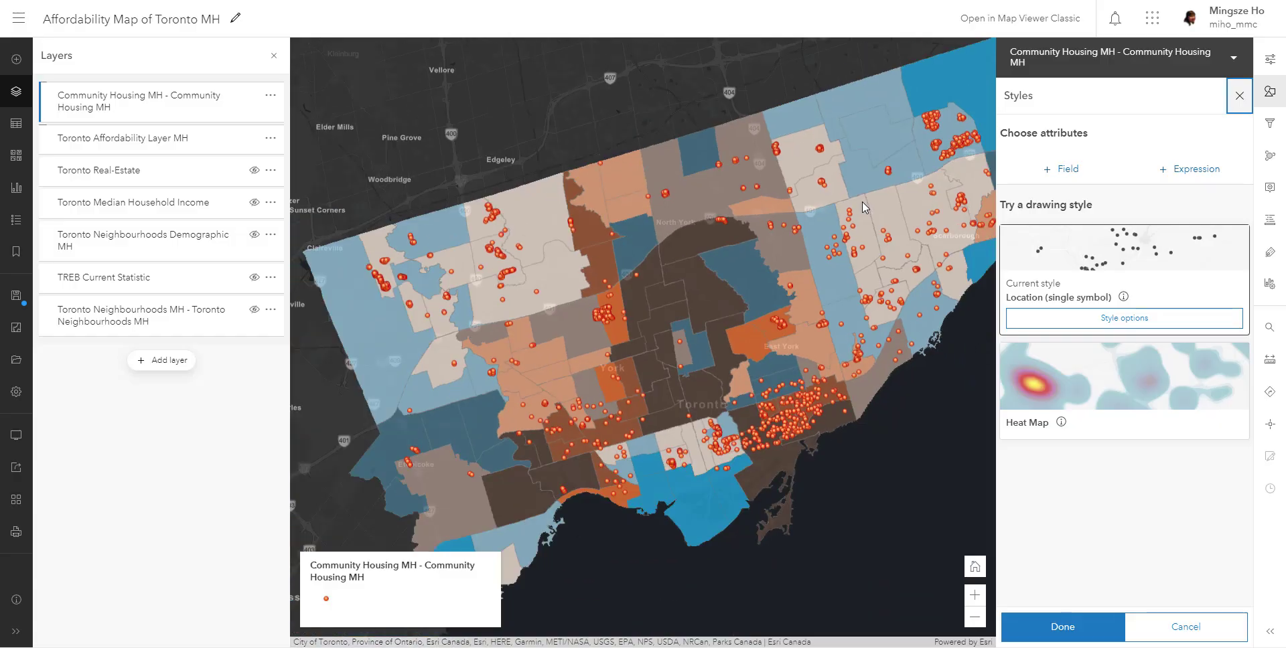
drag(925, 199, 873, 220)
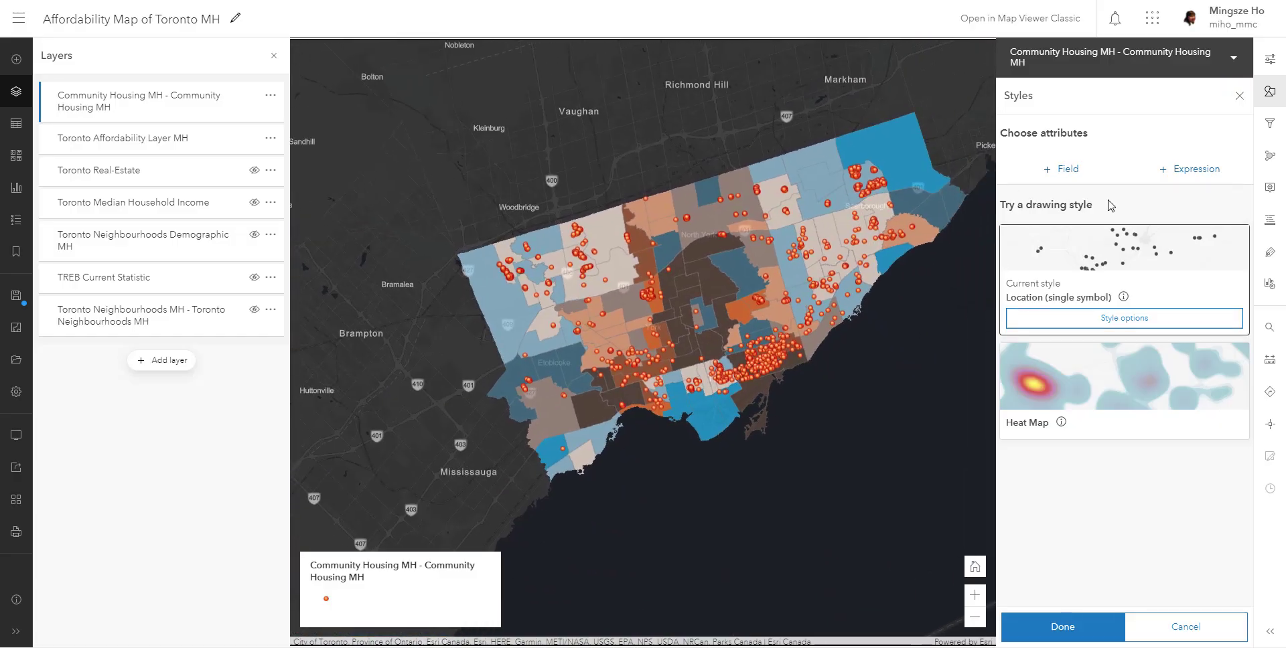
click(1132, 369)
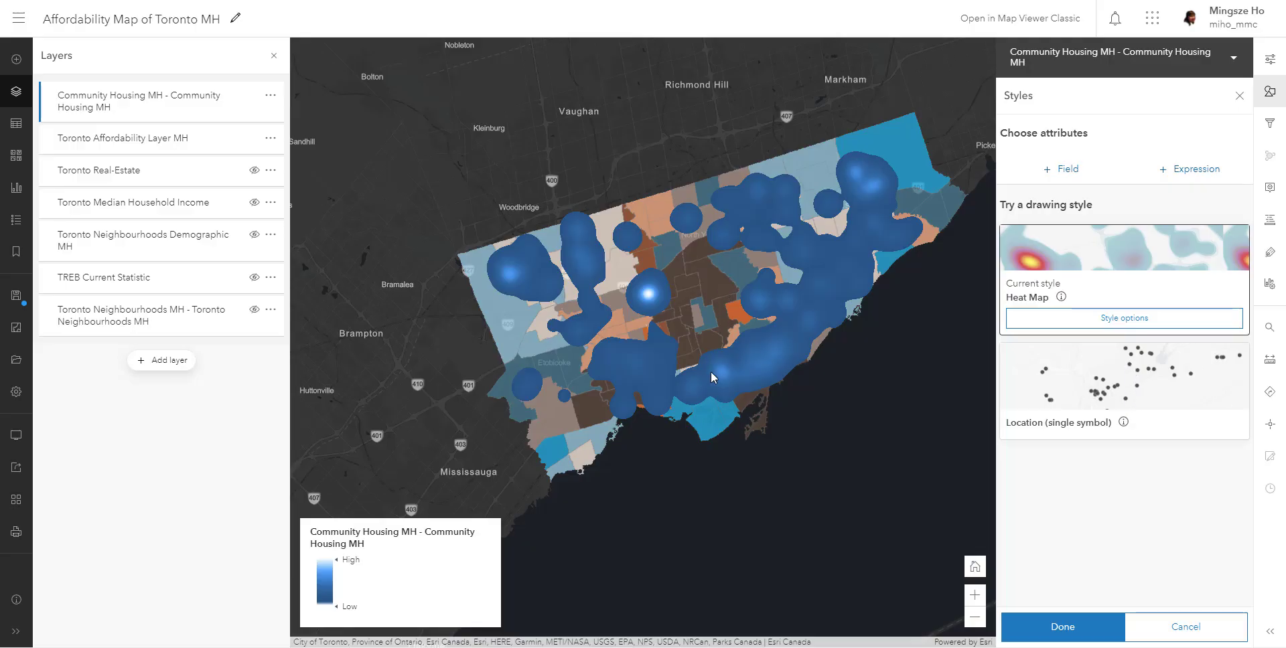
scroll(710, 371, up, 2)
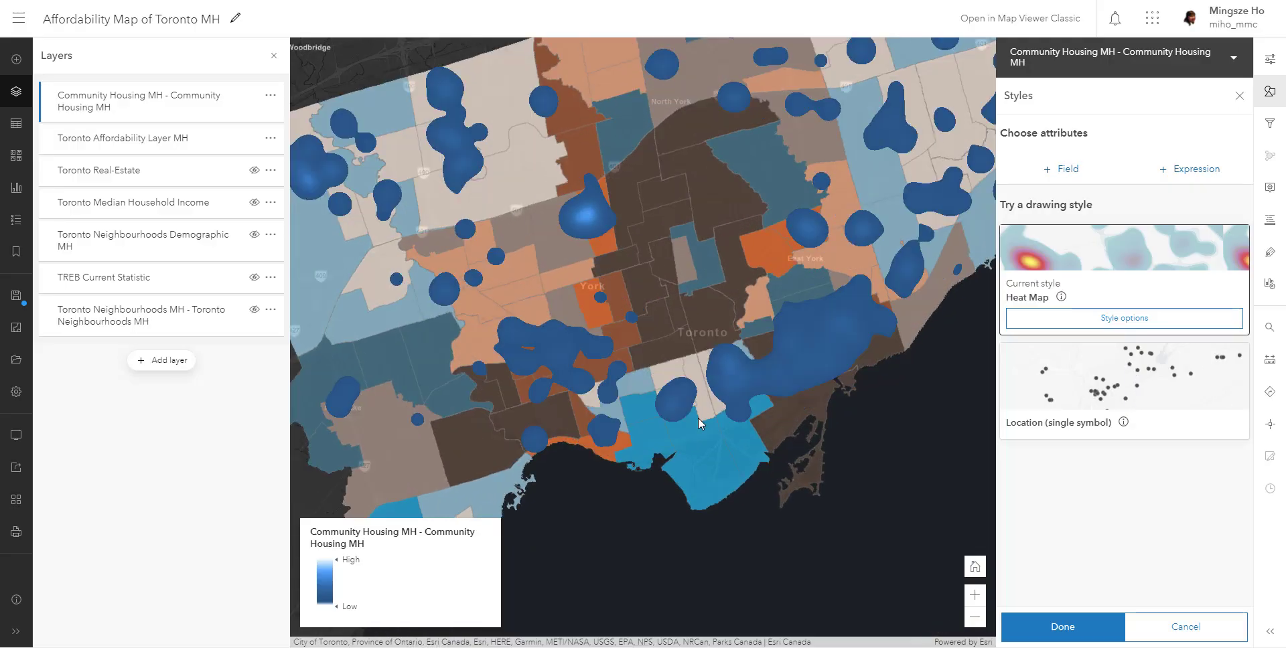
scroll(698, 418, down, 2)
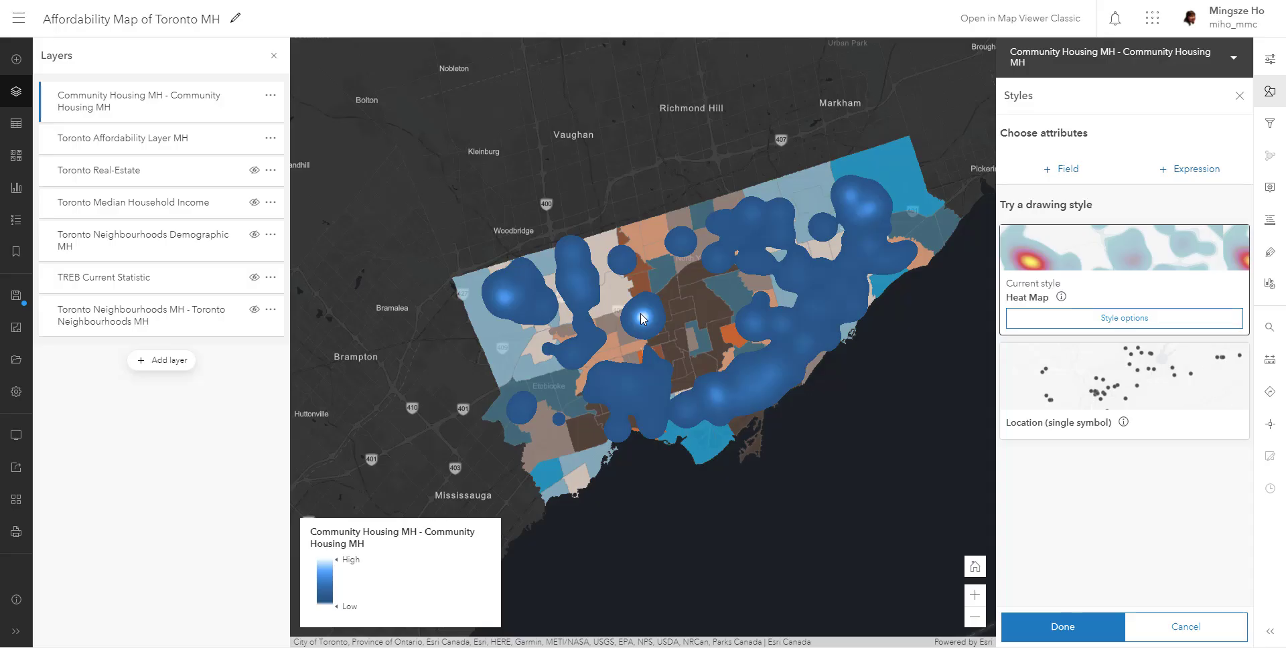
scroll(641, 318, up, 2)
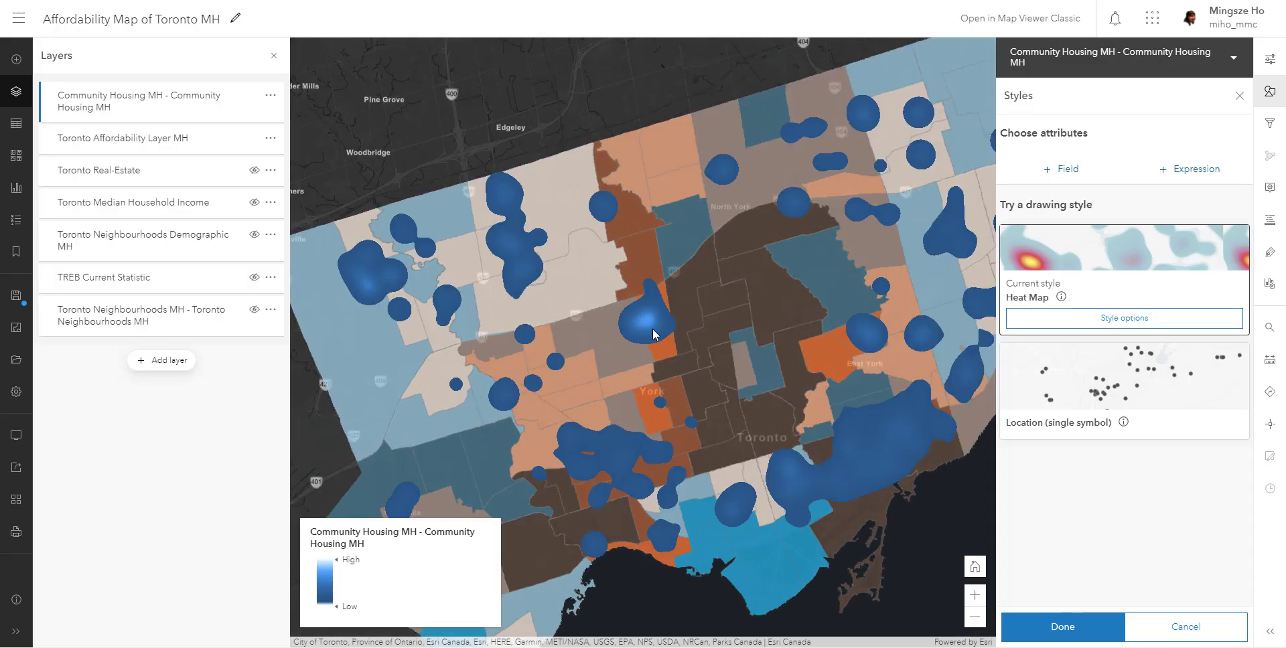
scroll(645, 348, down, 2)
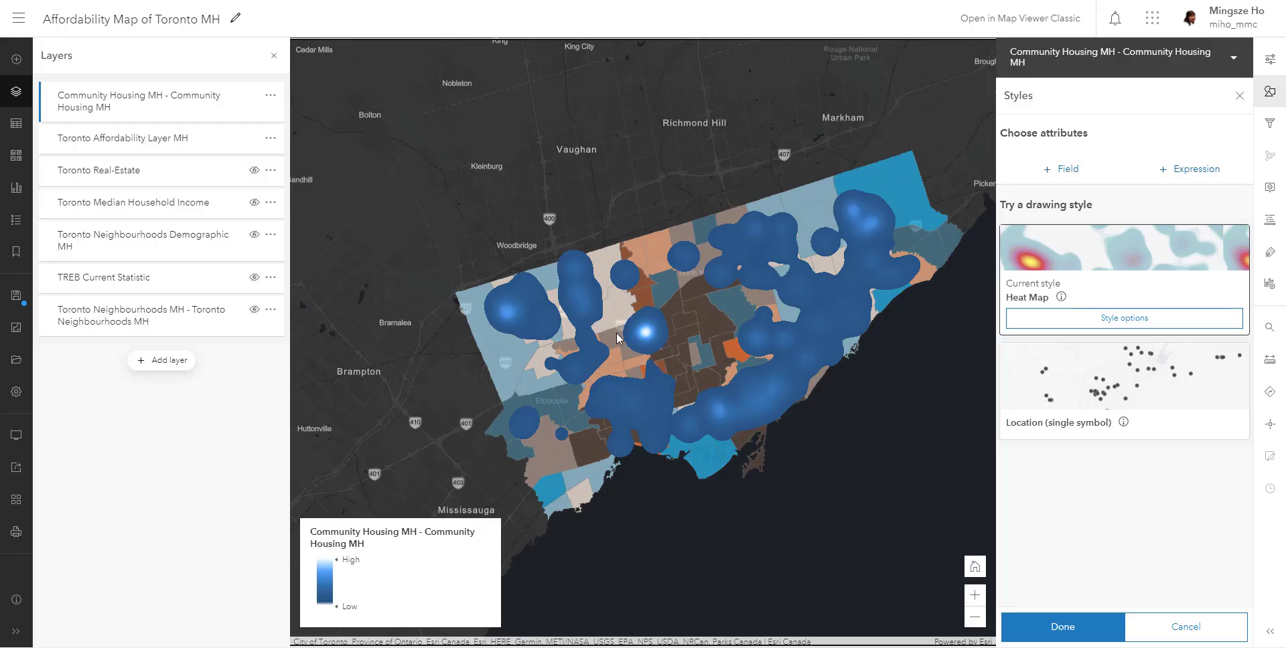
scroll(622, 331, up, 2)
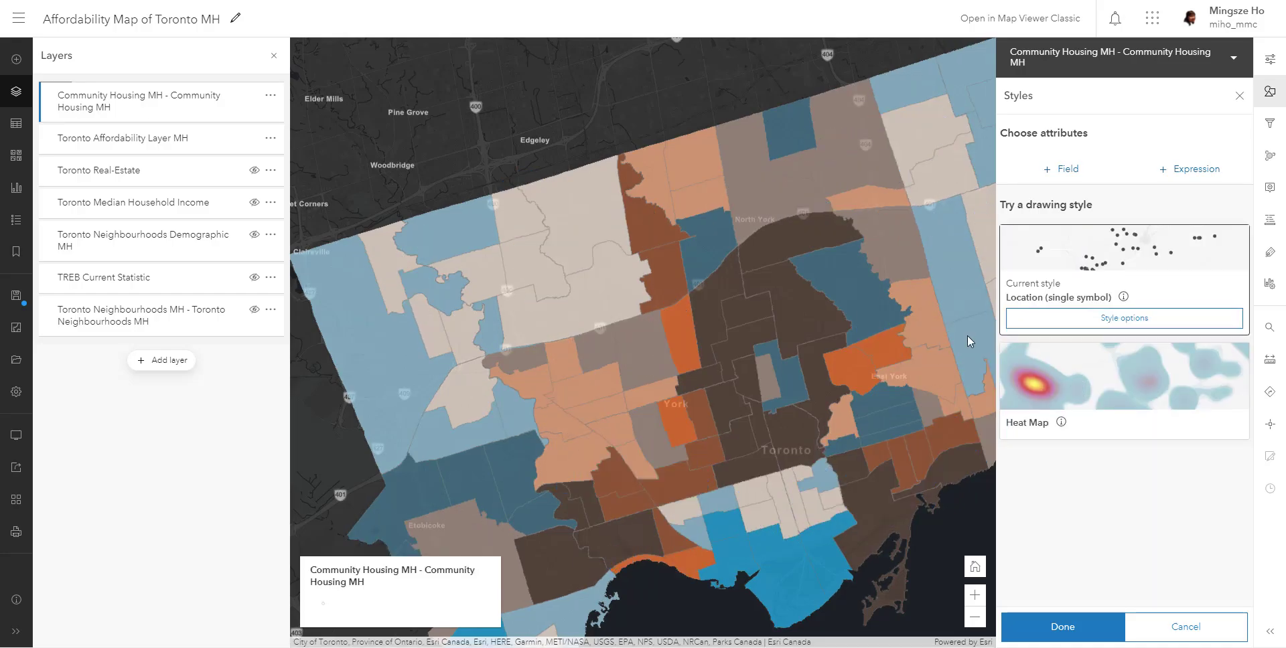
- Review the attributes of a Lawrence Heights housing building in the dense northwest cluster, including its unit fields, and close the details
click(671, 333)
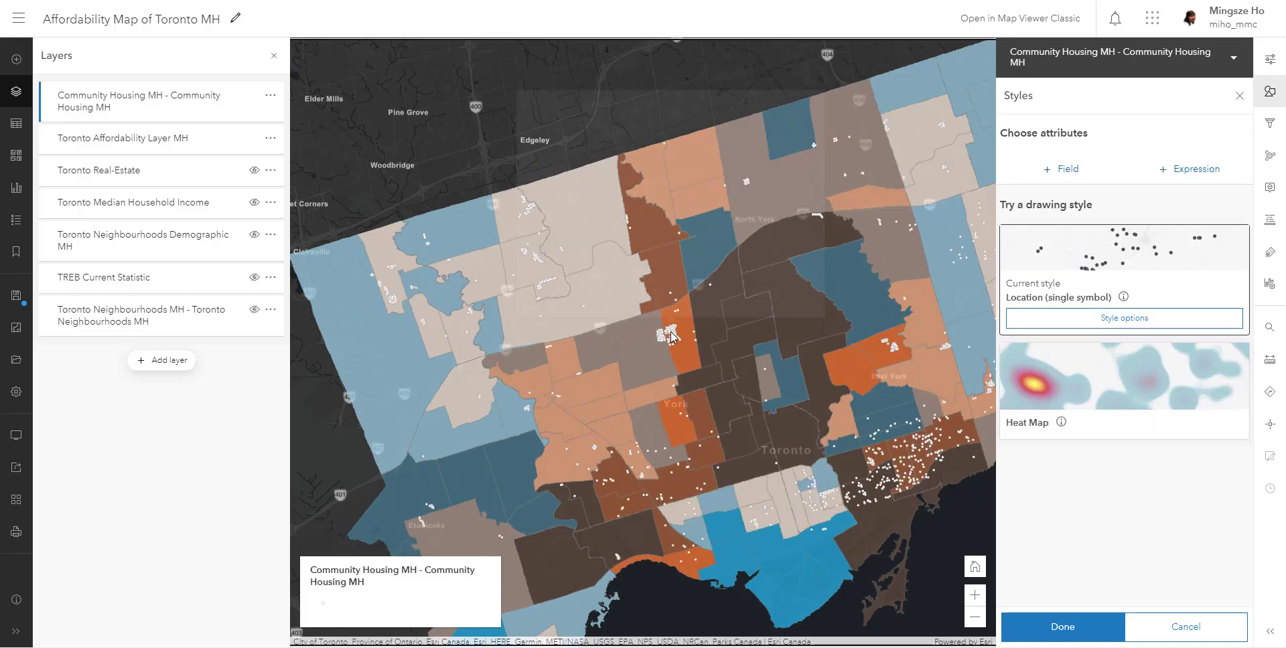
scroll(663, 167, down, 5)
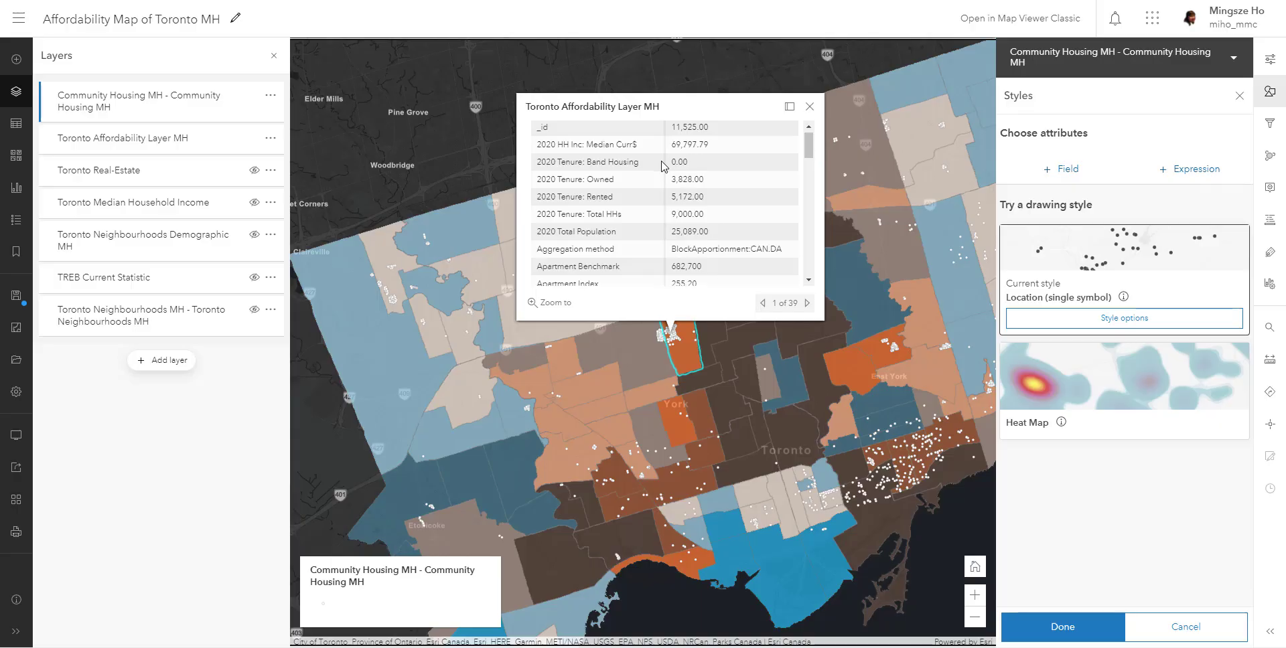
click(807, 303)
scroll(712, 201, up, 5)
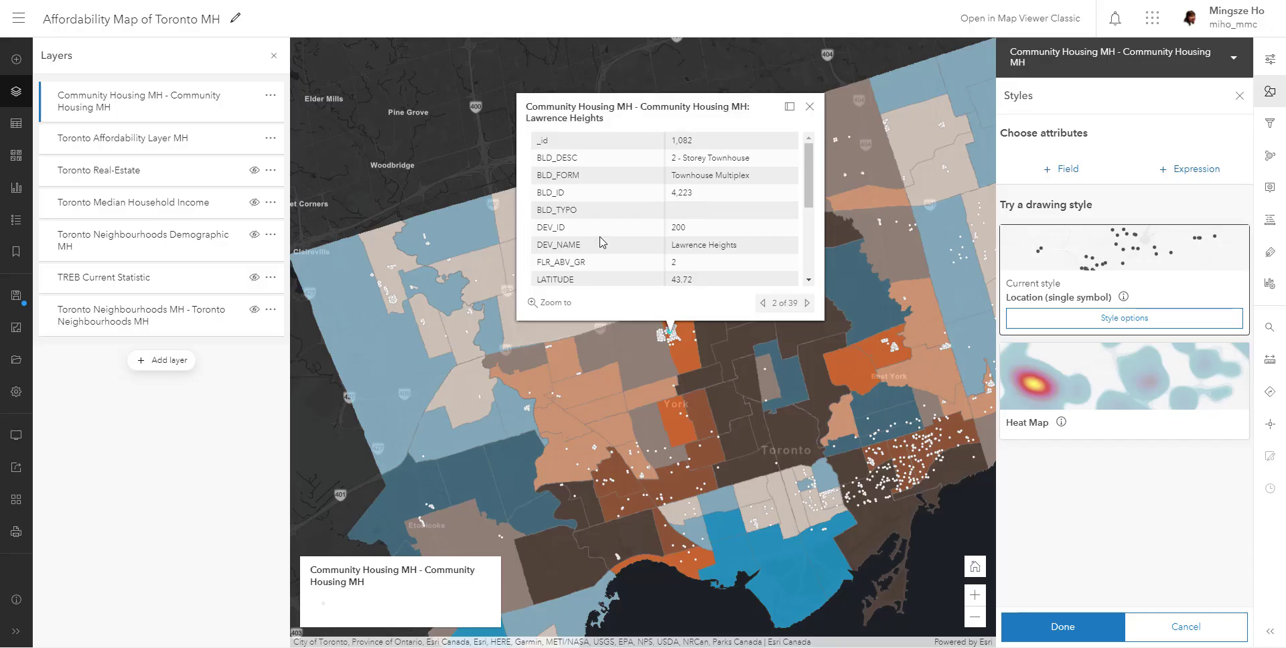
scroll(608, 221, down, 2)
scroll(607, 219, down, 2)
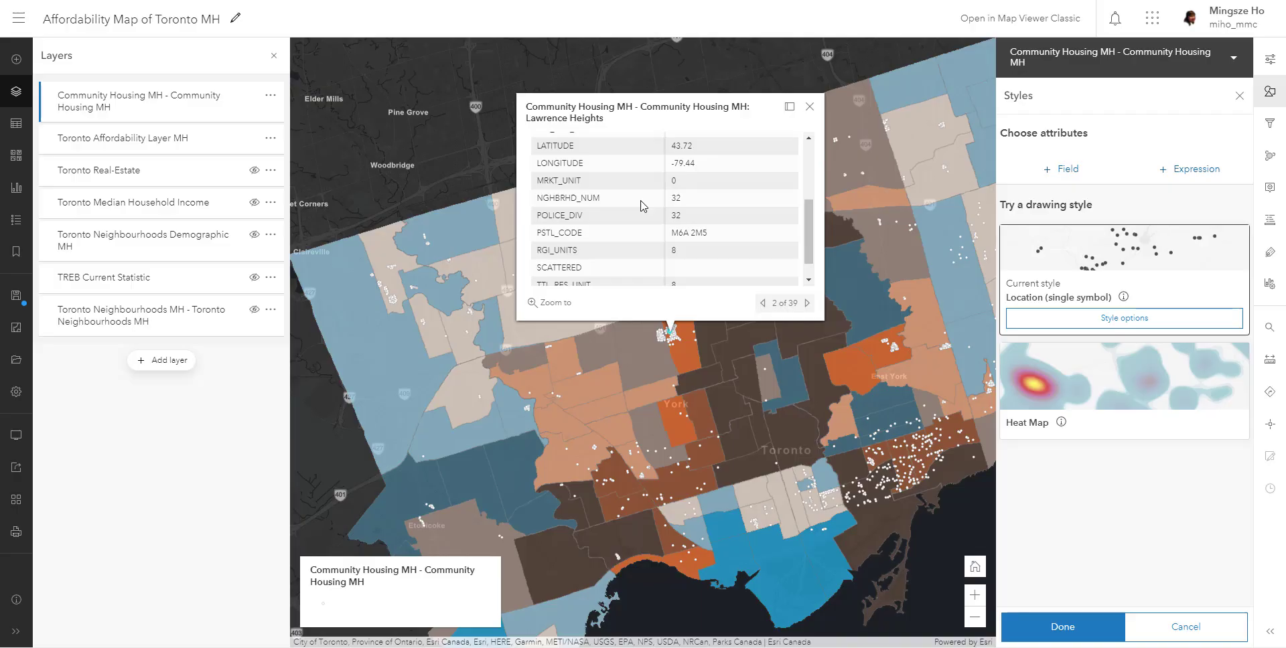
scroll(643, 214, down, 1)
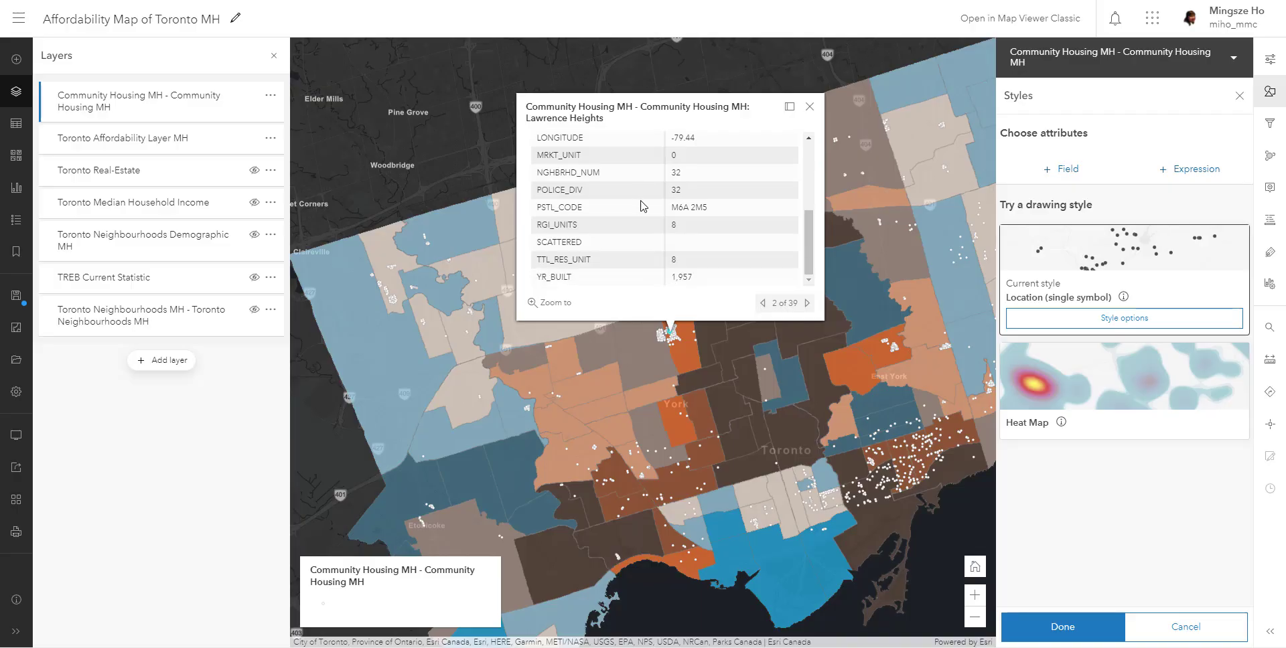
click(809, 107)
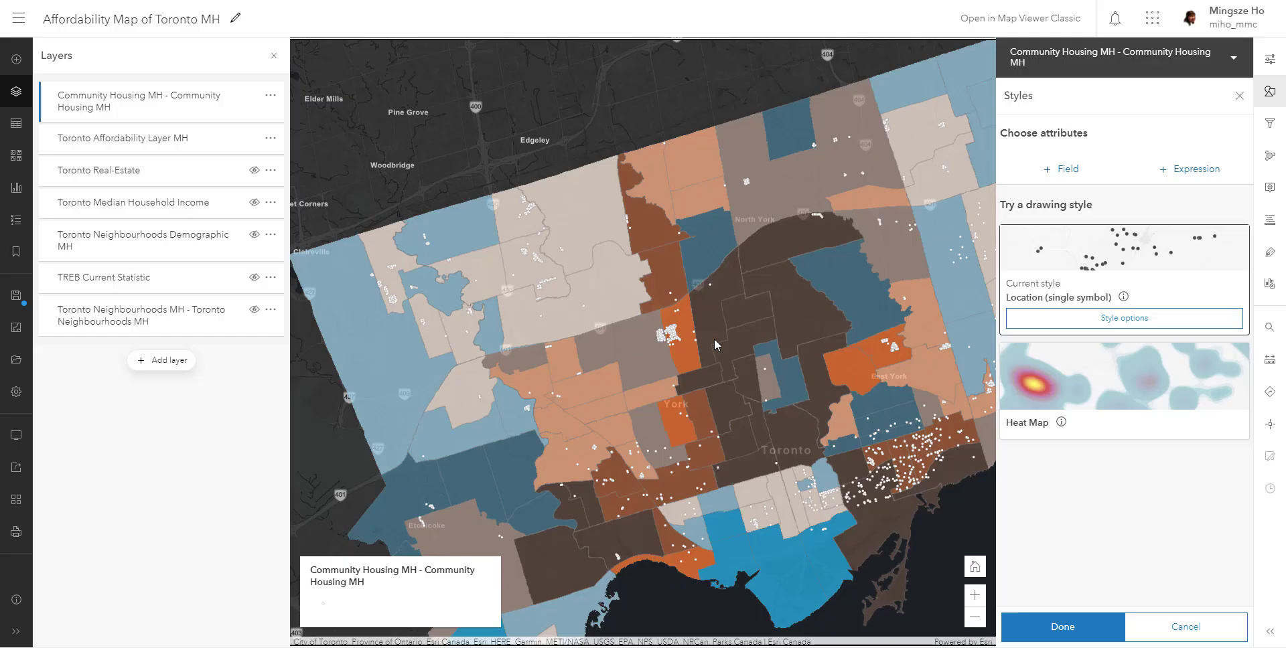
- Add the TTL_RES_UNIT field as the style attribute of the Community Housing MH layer
click(1075, 169)
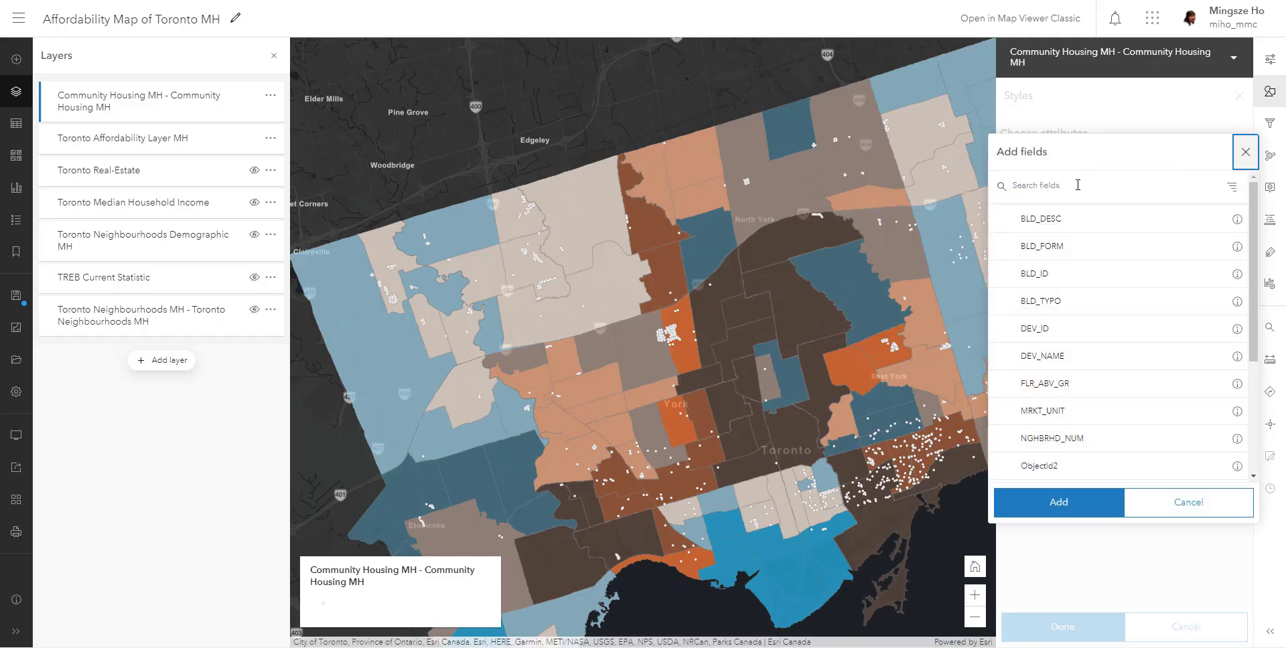
click(1078, 185)
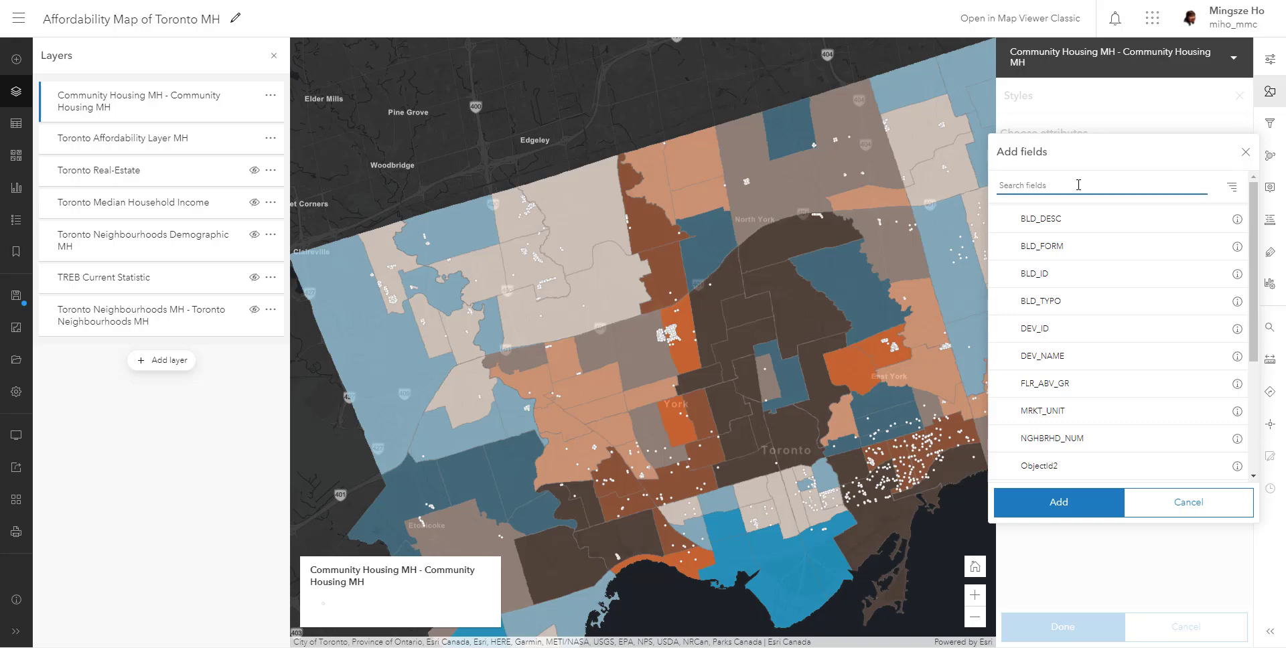
text(t)
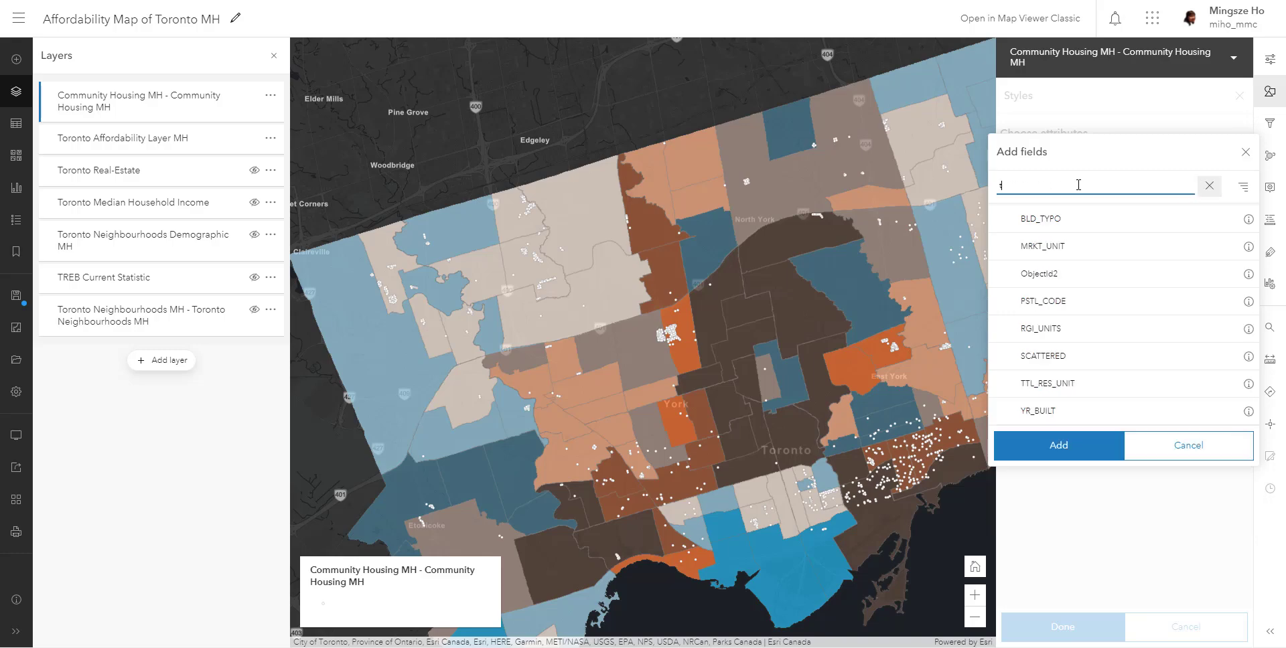
click(1041, 387)
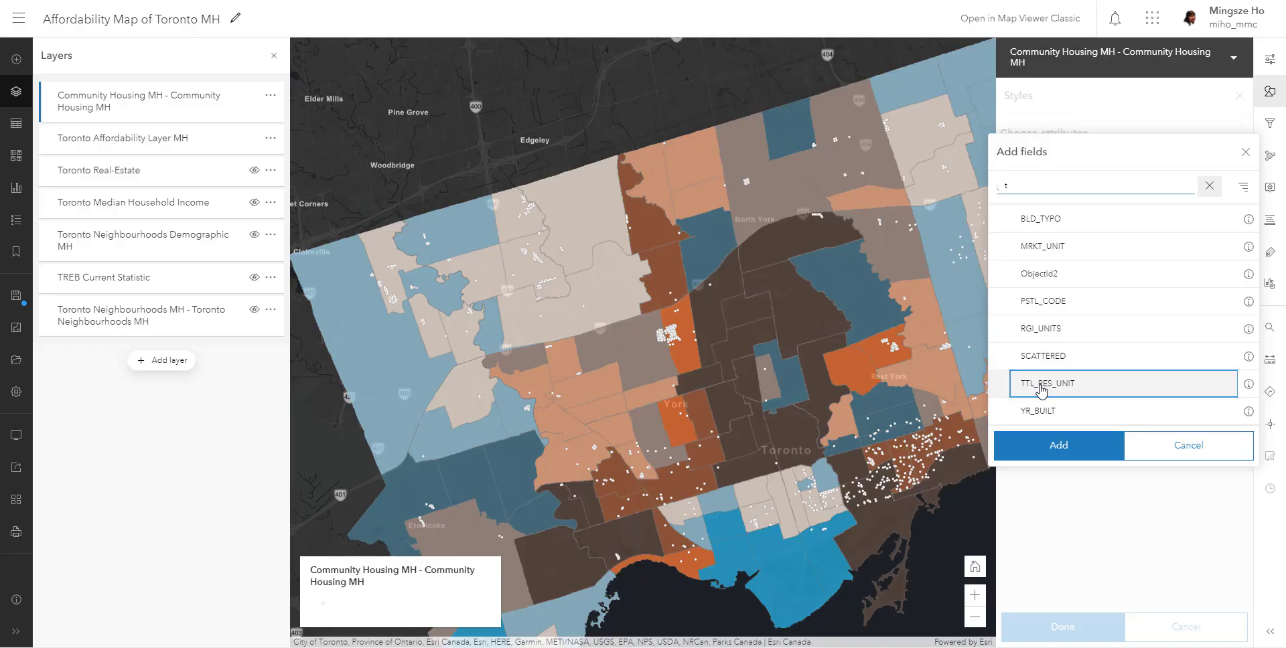
click(1065, 445)
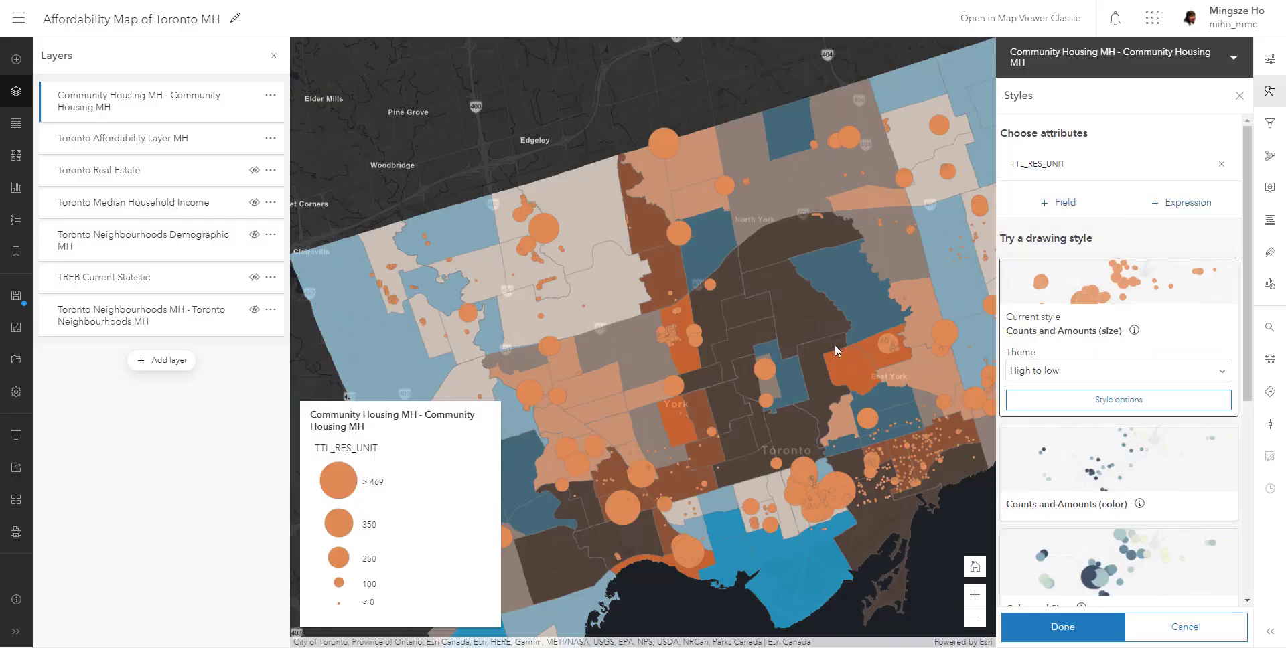
- Change the fill colour of the proportional housing symbols to yellow in the Counts and Amounts (size) style options
scroll(774, 331, down, 3)
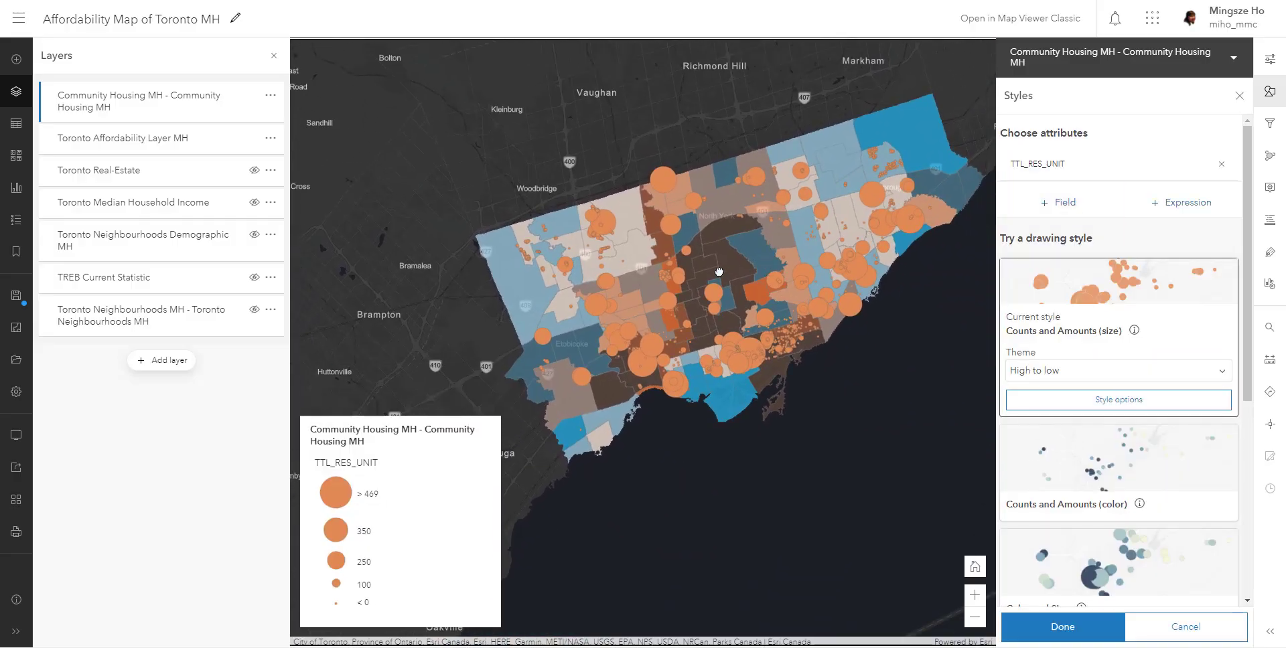
drag(719, 272, 704, 249)
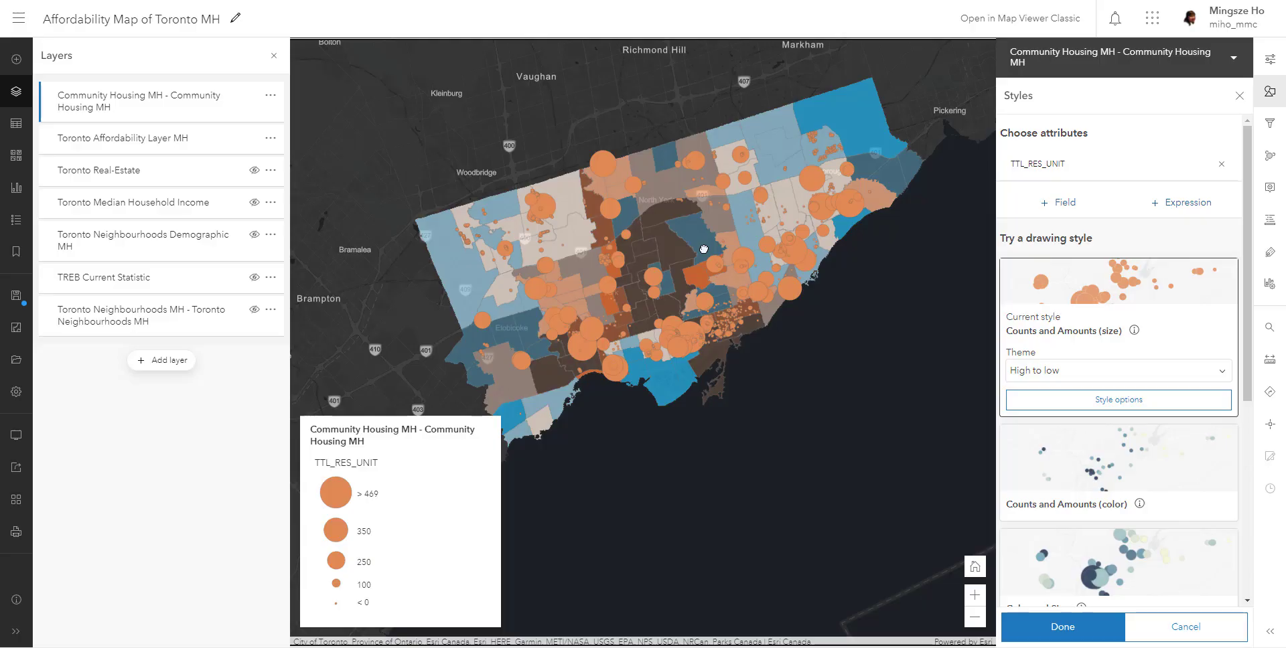
click(1056, 402)
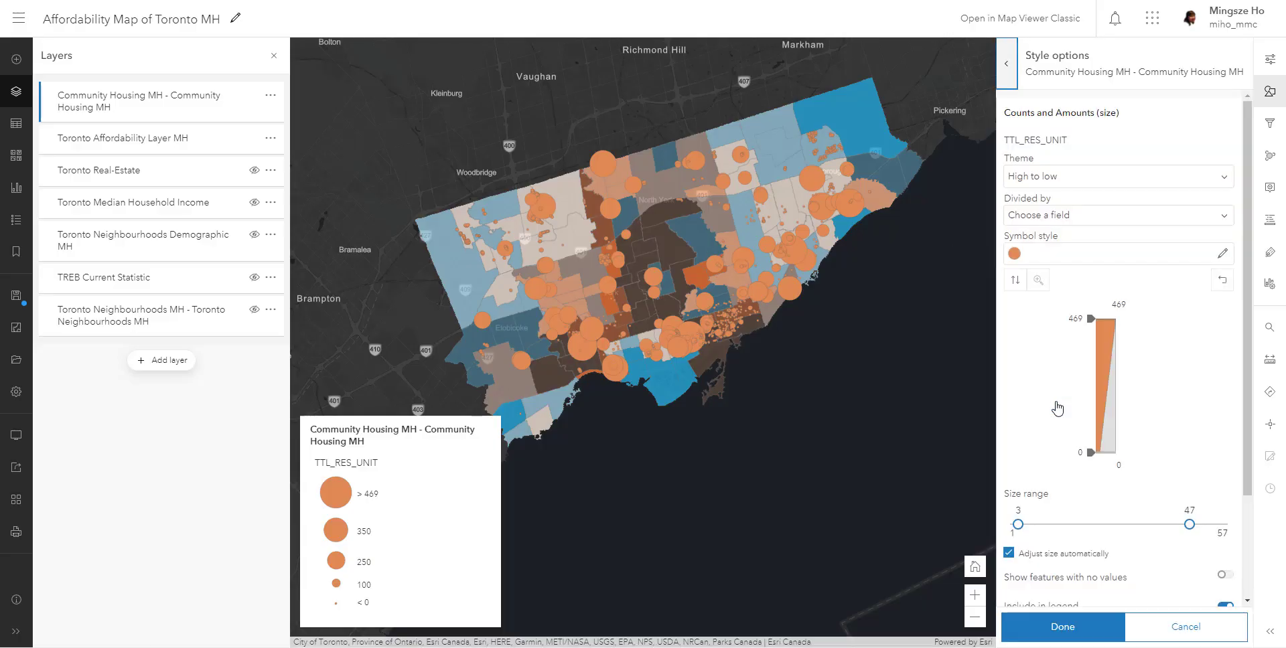
click(1223, 253)
click(881, 429)
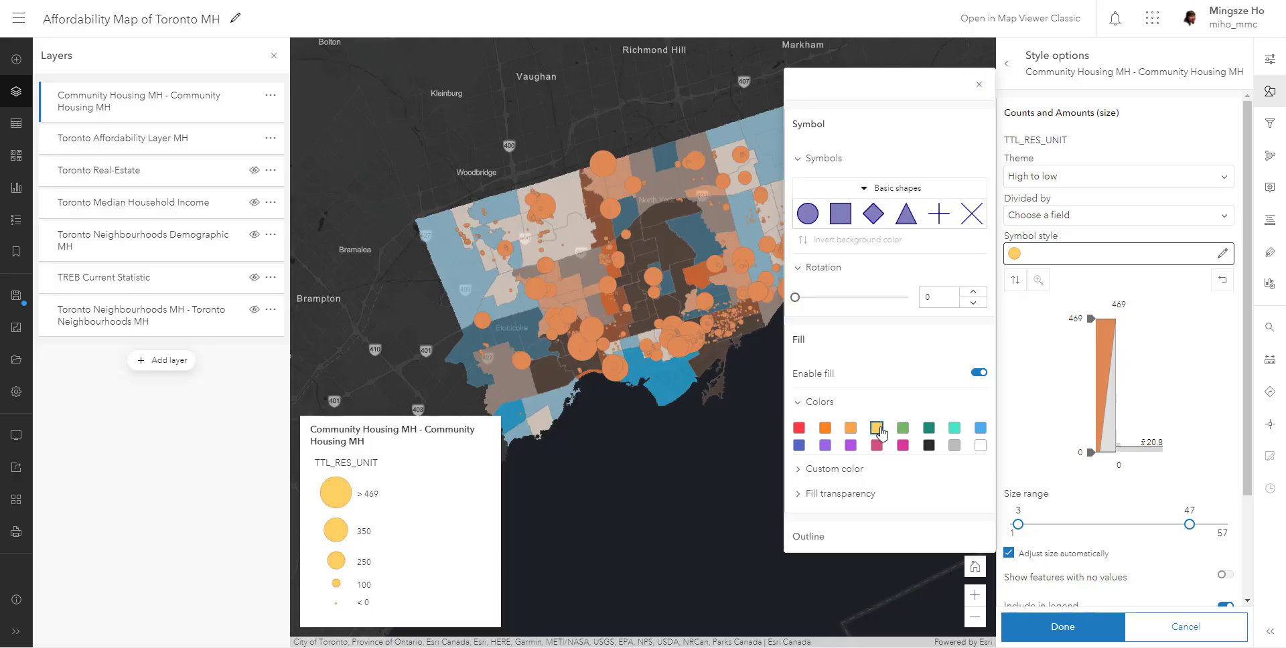
click(979, 85)
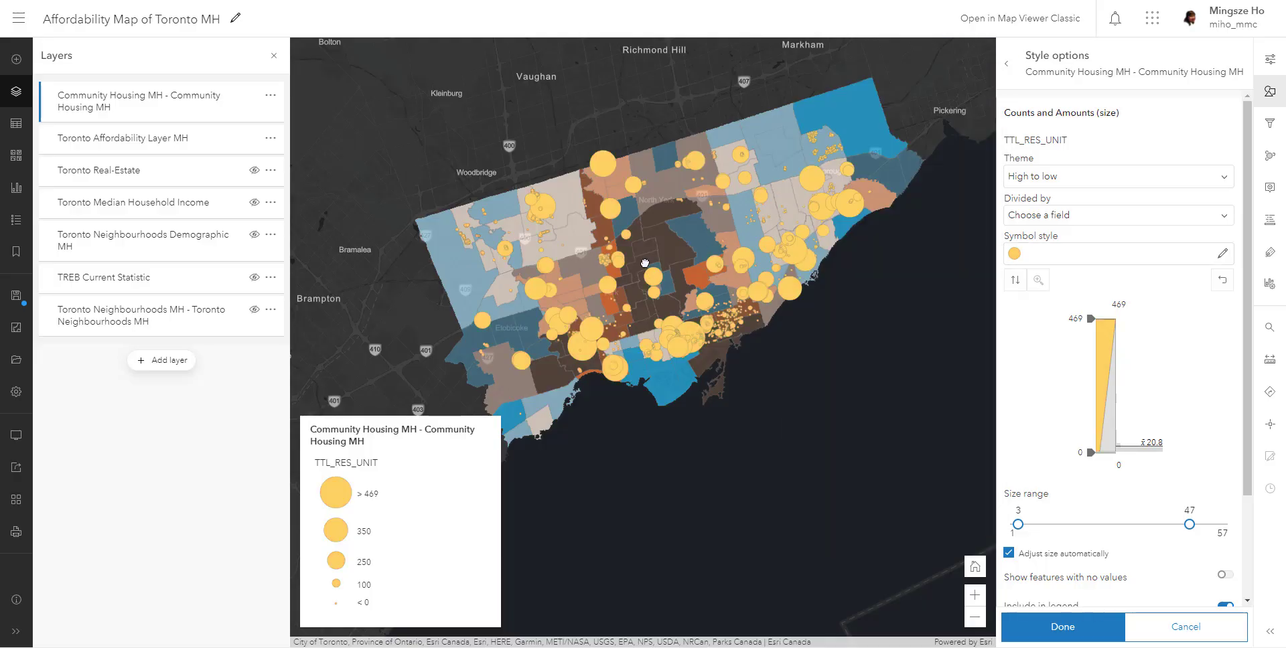
- Check the affordability attributes of the orange neighbourhood containing the Lawrence Heights cluster, and open the details of a housing building there
scroll(704, 255, up, 2)
drag(604, 224, 712, 247)
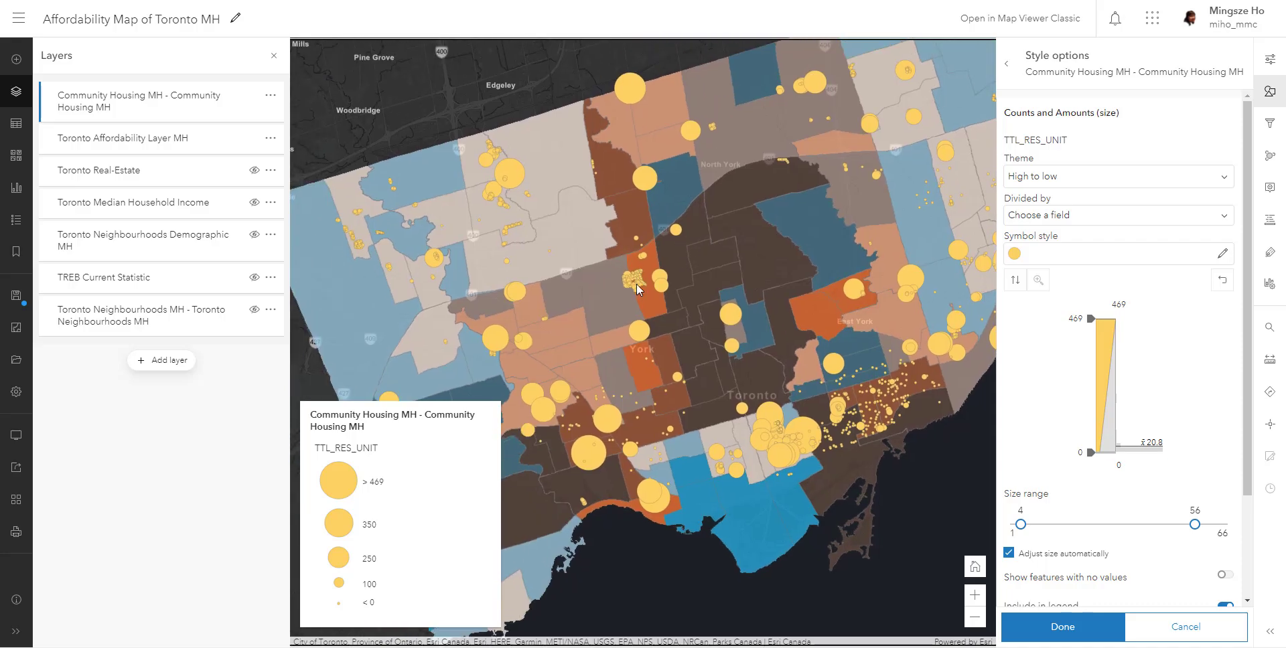
scroll(633, 271, up, 2)
scroll(657, 290, up, 2)
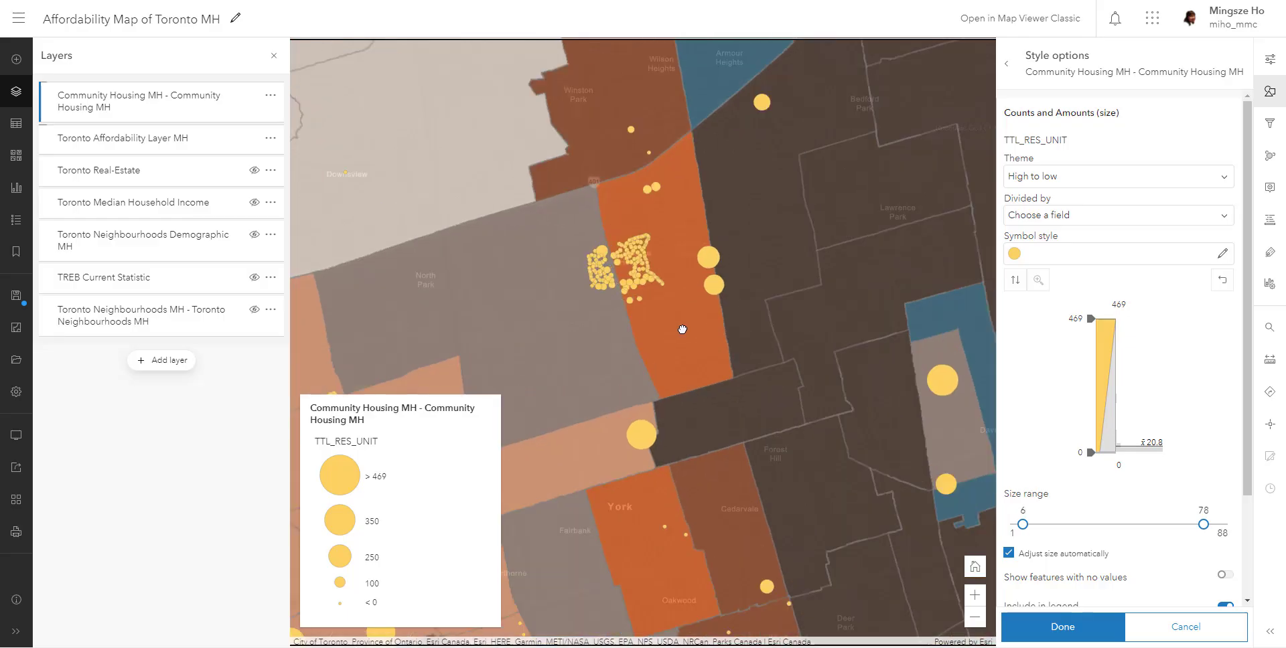
click(682, 328)
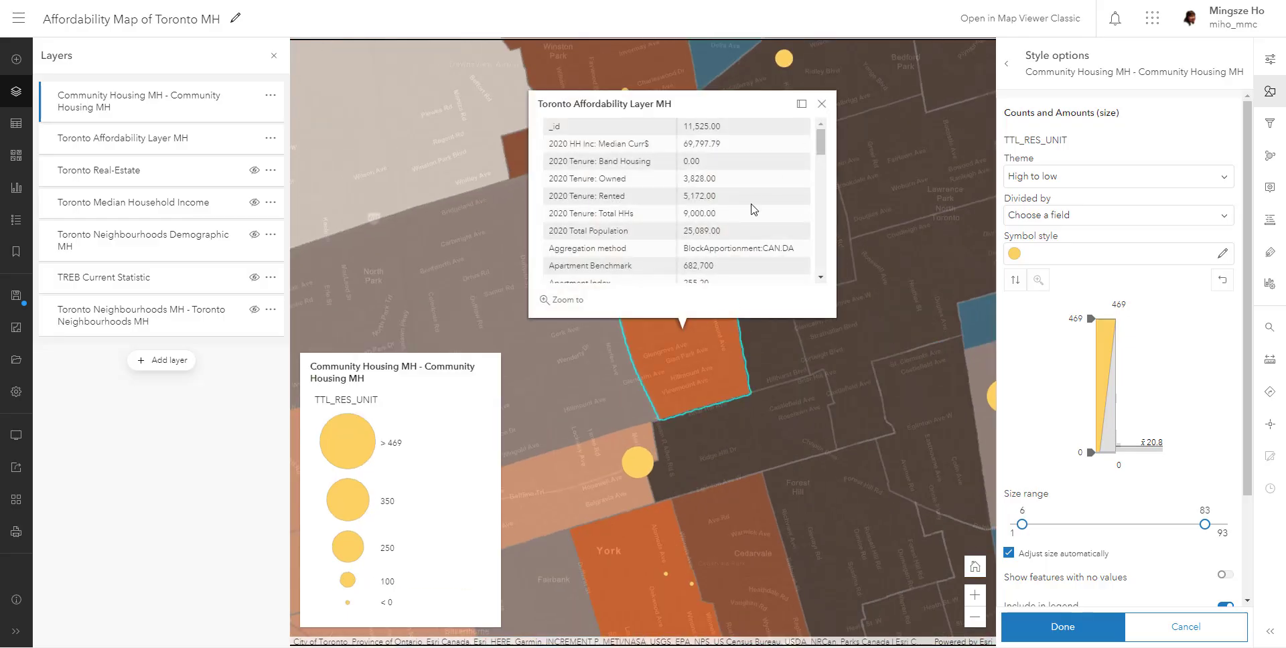
click(821, 103)
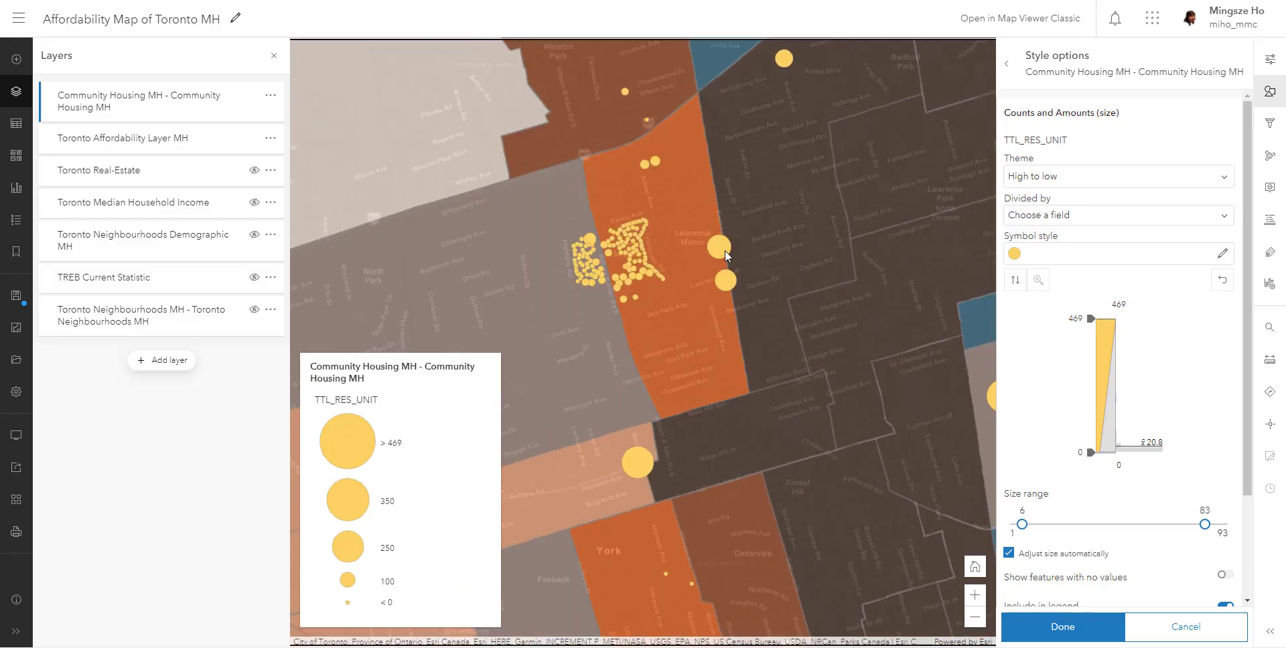
click(631, 239)
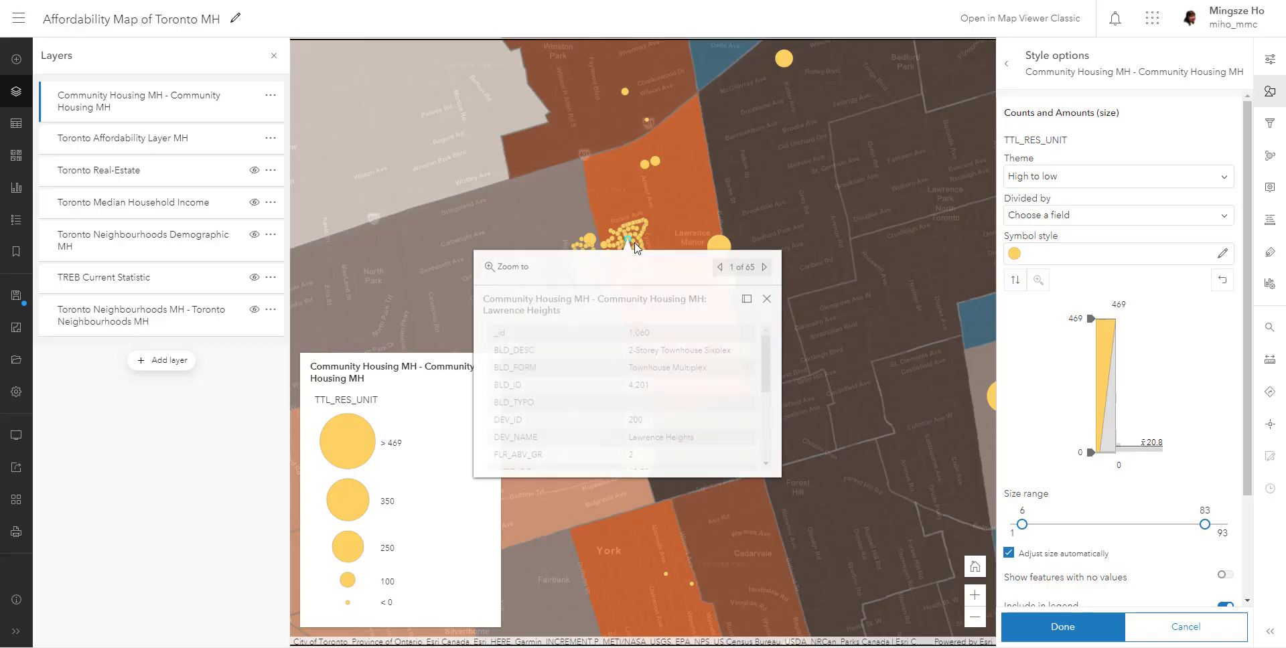
- Check the TTL_RES_UNIT value of the Lawrence Heights building and close its details
scroll(647, 429, down, 3)
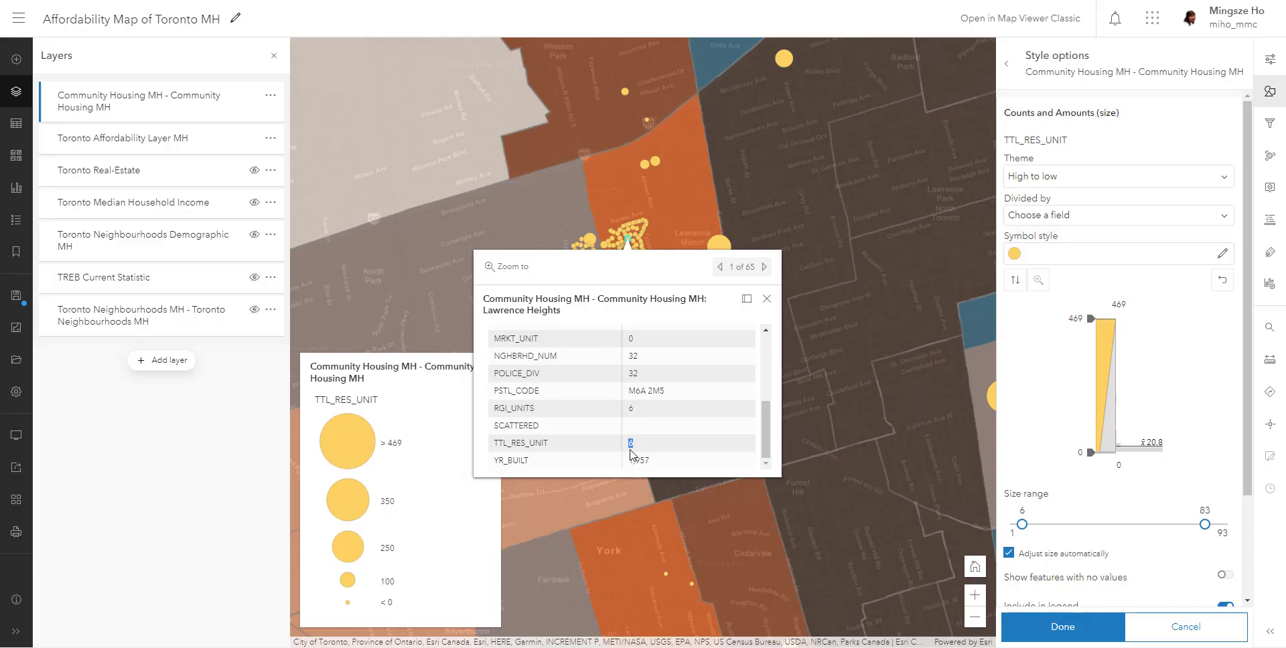
drag(632, 443, 614, 446)
click(767, 298)
- Examine the unit fields of the Gerrard River building, the largest symbol in the downtown cluster, and close its details
scroll(721, 309, down, 2)
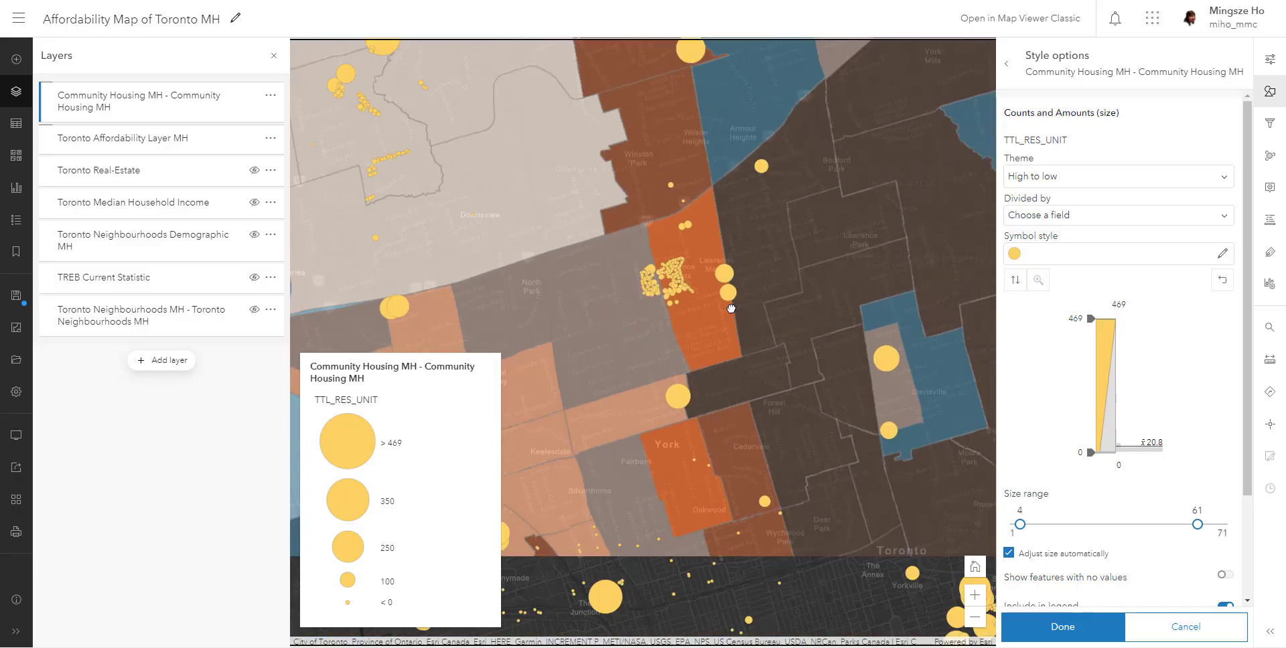
scroll(721, 309, down, 1)
drag(866, 480, 665, 410)
scroll(666, 399, up, 3)
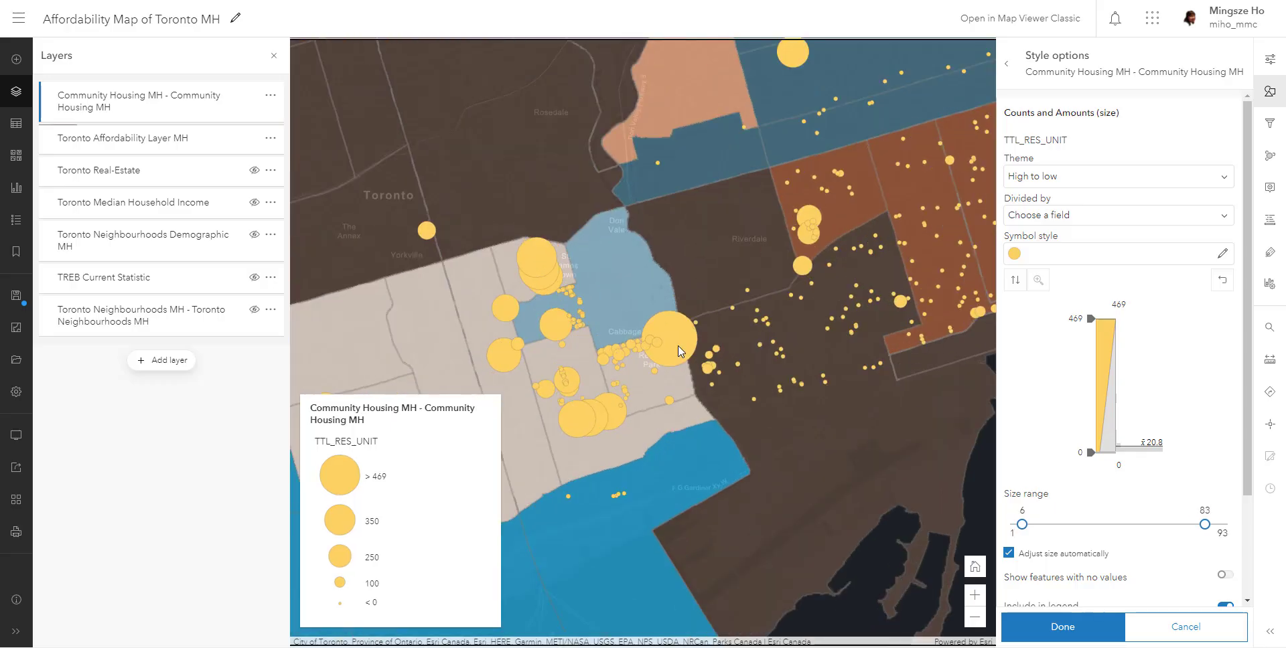
click(684, 346)
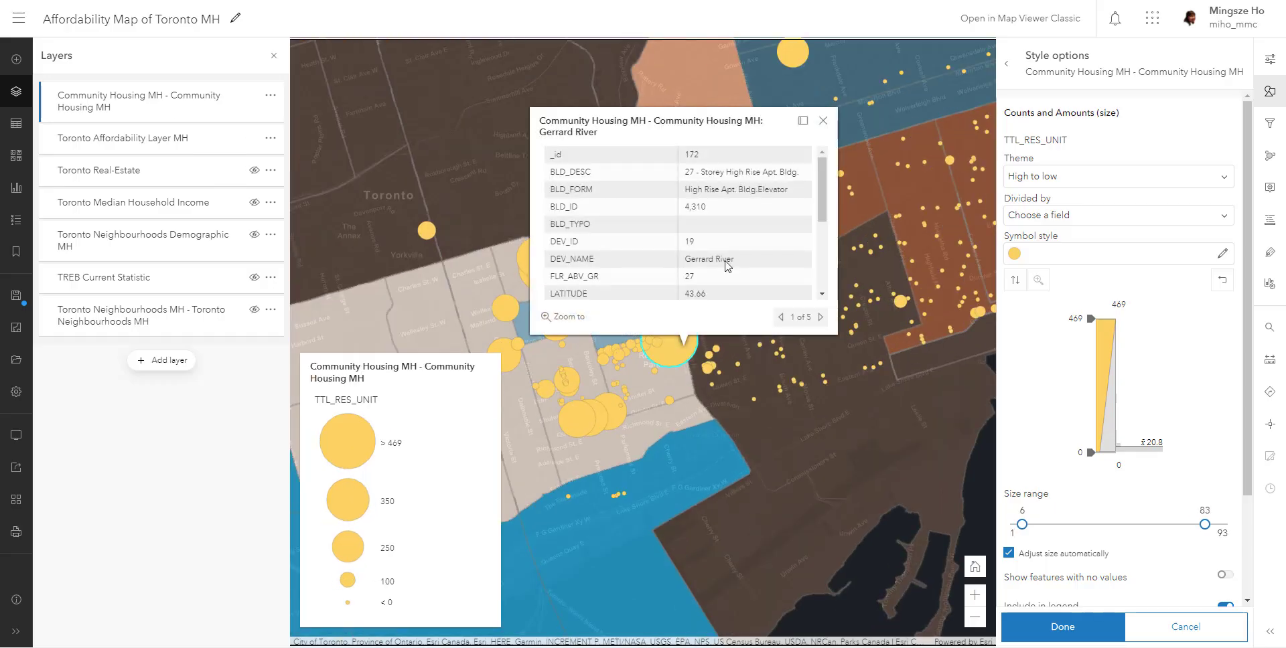
drag(817, 194, 829, 167)
key(ctrl)
click(816, 186)
drag(825, 188, 814, 245)
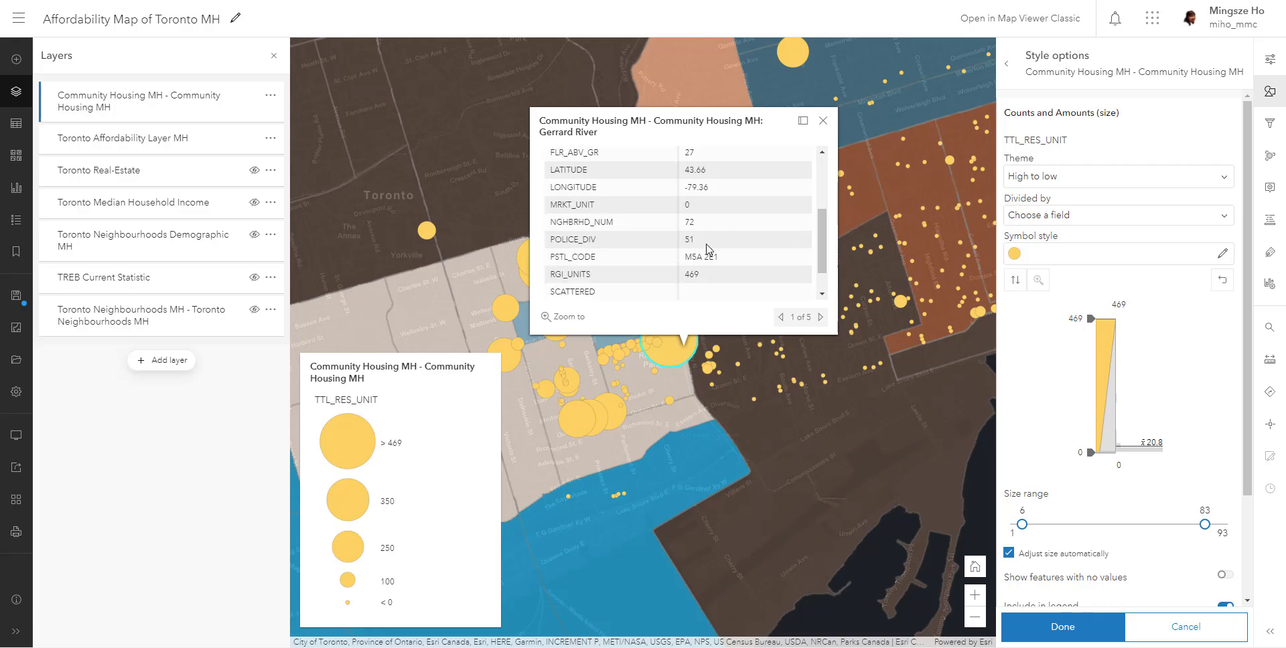
scroll(703, 261, down, 1)
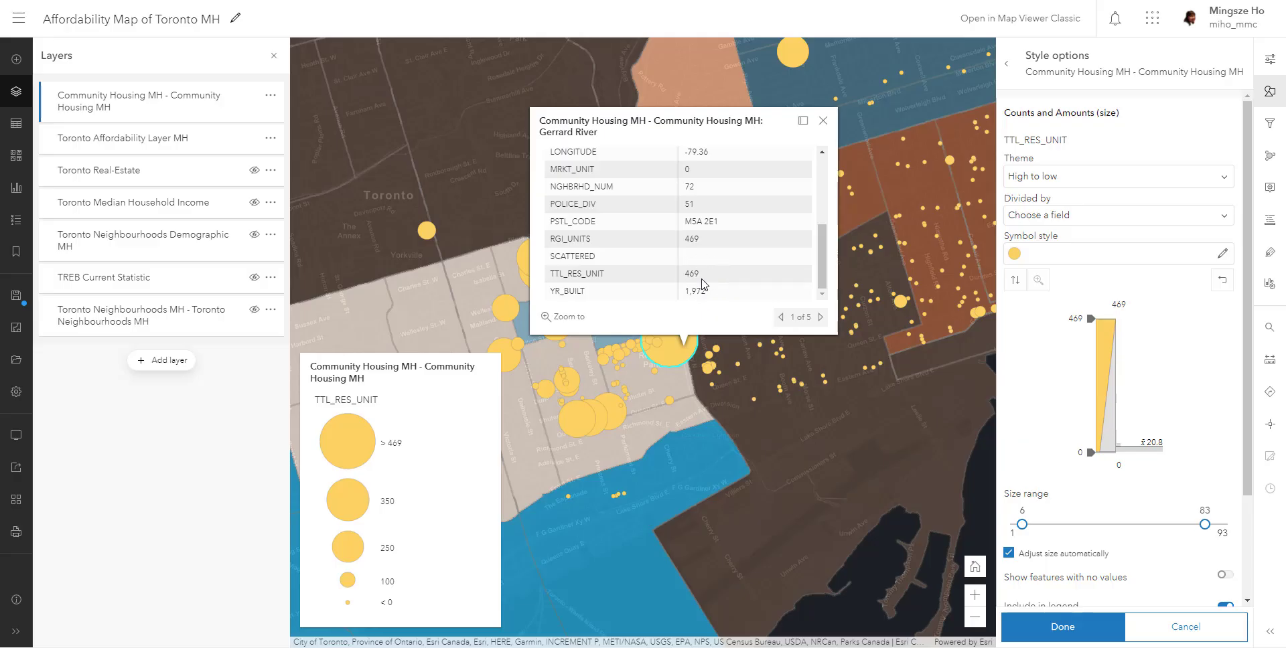
click(823, 122)
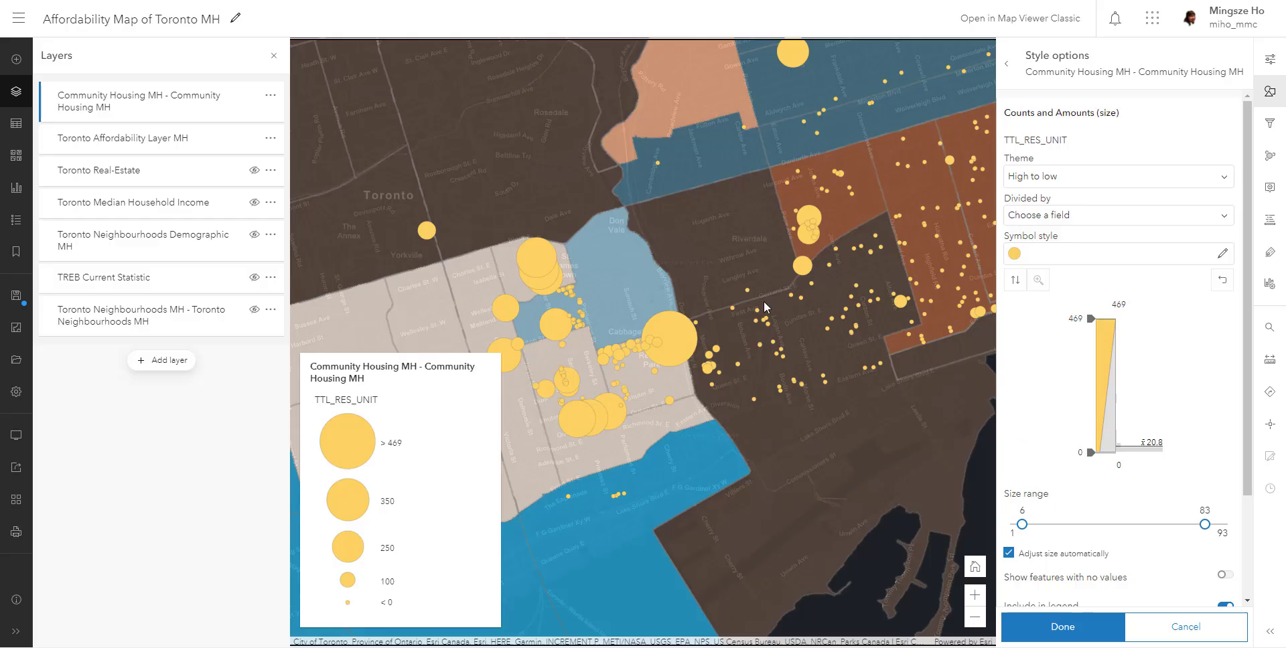
- Reduce the maximum symbol size in the size range of the Community Housing MH layer, viewing the whole of Toronto
scroll(764, 307, down, 2)
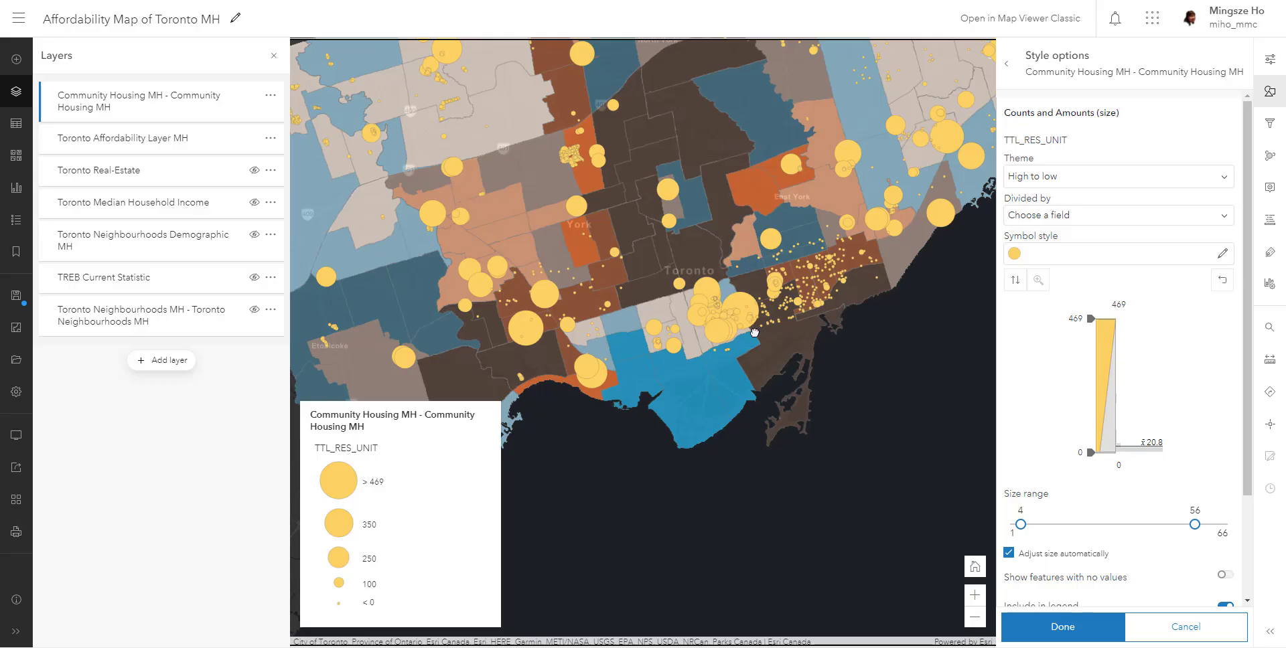
drag(714, 249, 826, 405)
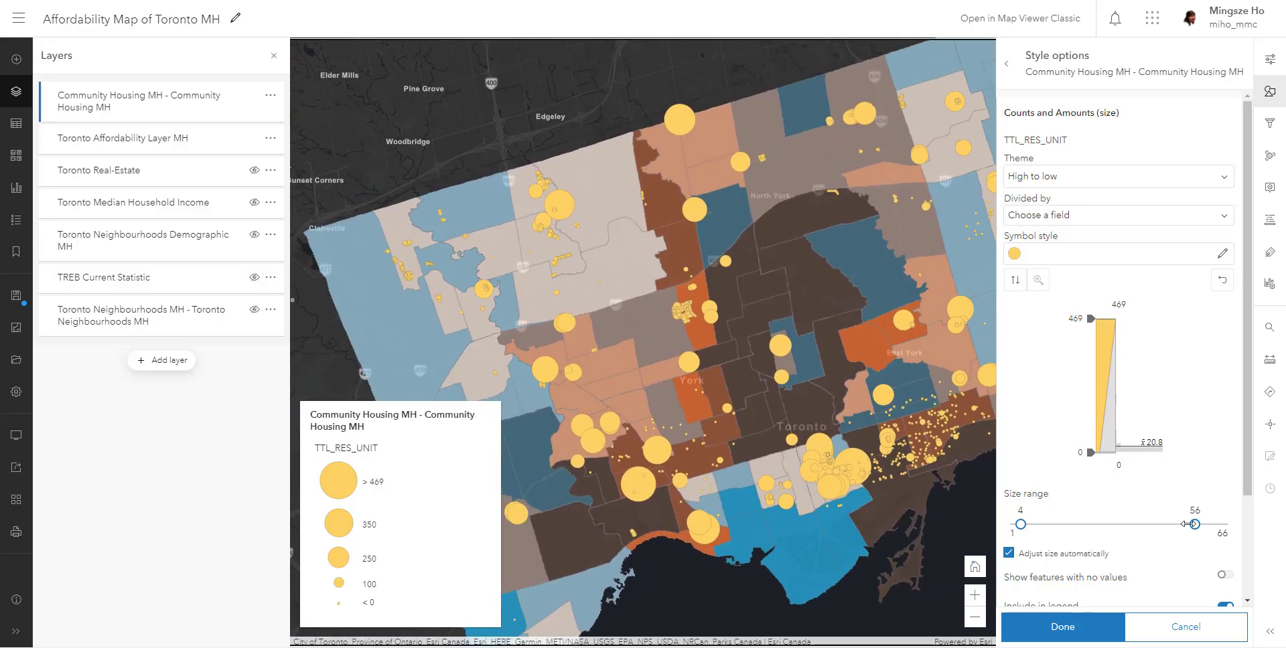
mouse_move(1195, 524)
mouse_down()
mouse_move(1089, 525)
mouse_move(1228, 525)
mouse_move(1092, 511)
mouse_move(1154, 508)
mouse_move(1181, 524)
mouse_up()
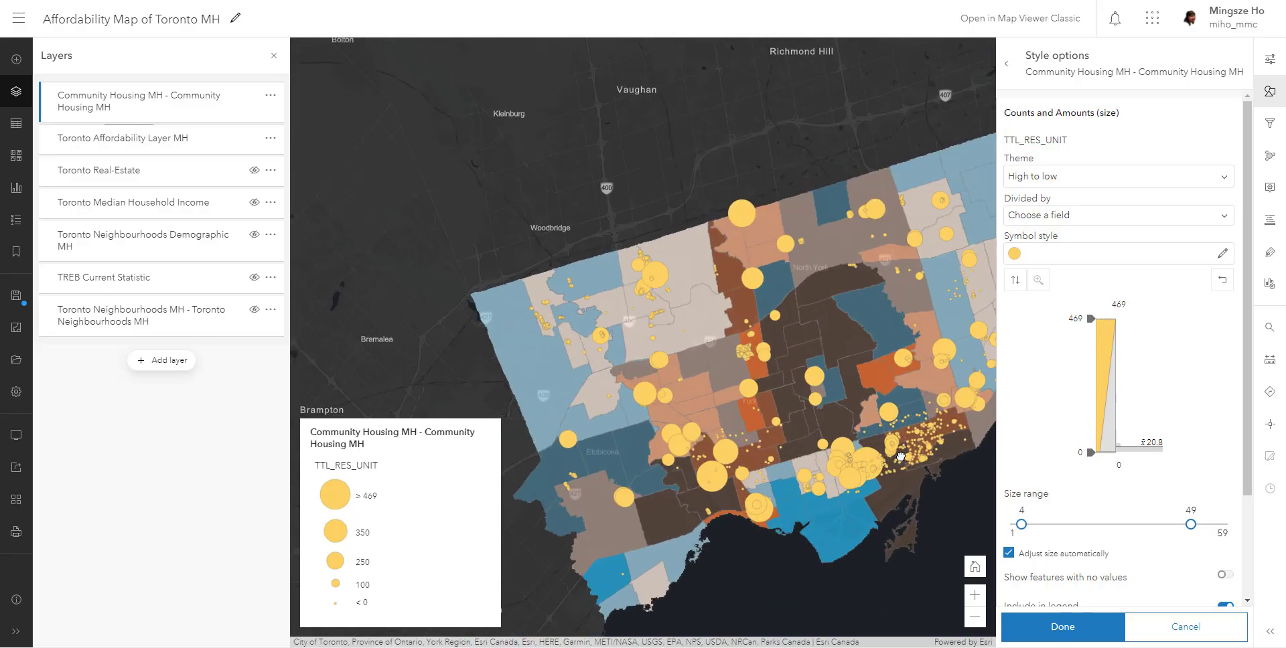
drag(902, 461, 760, 422)
scroll(761, 422, down, 3)
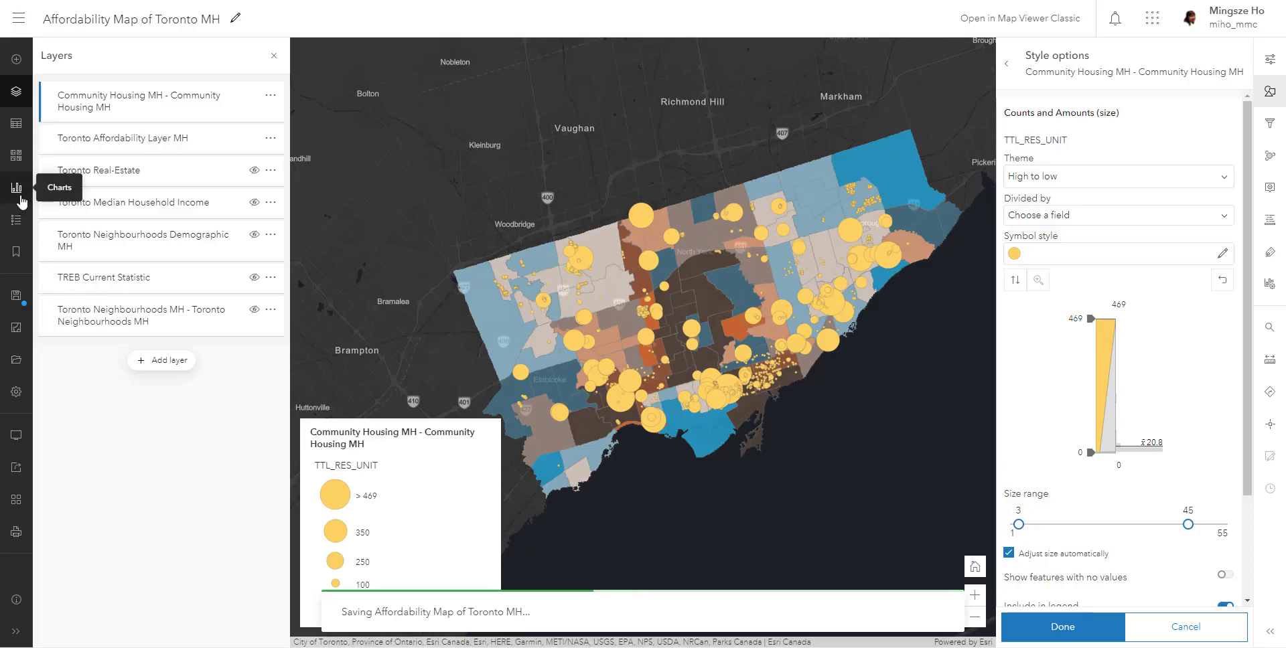
- Check the legend labels and change the display name of the TTL_RES_UNIT field to Total Residential Unit
click(16, 219)
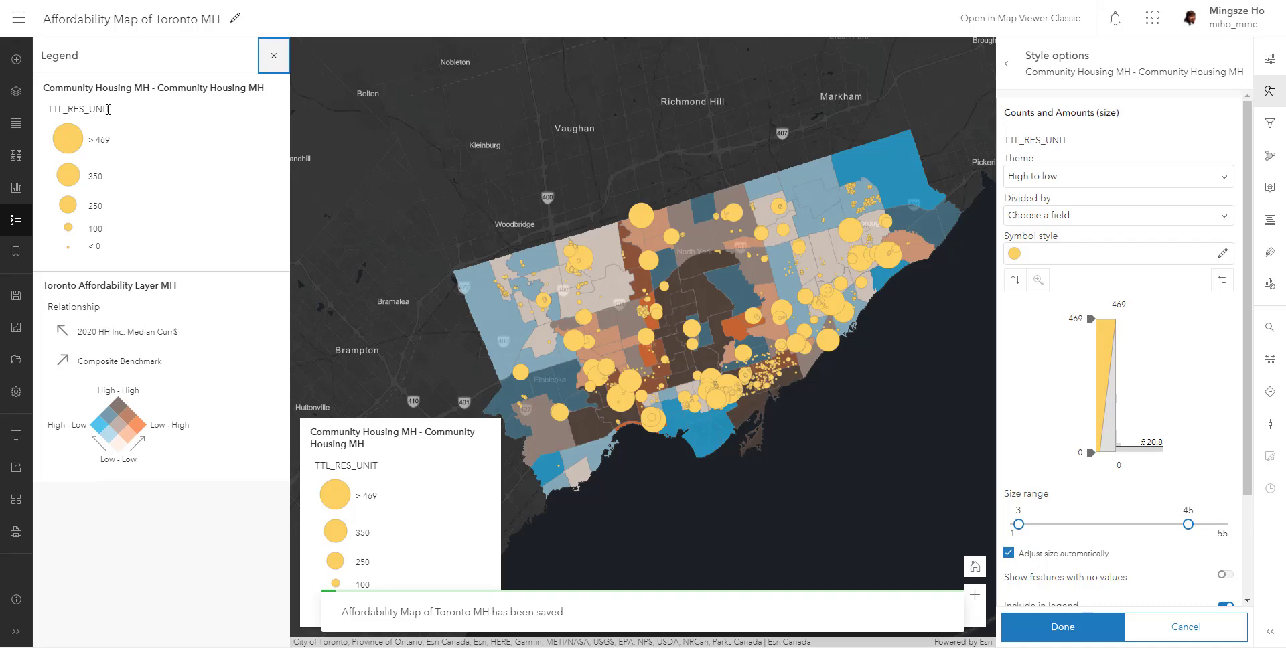
click(1276, 231)
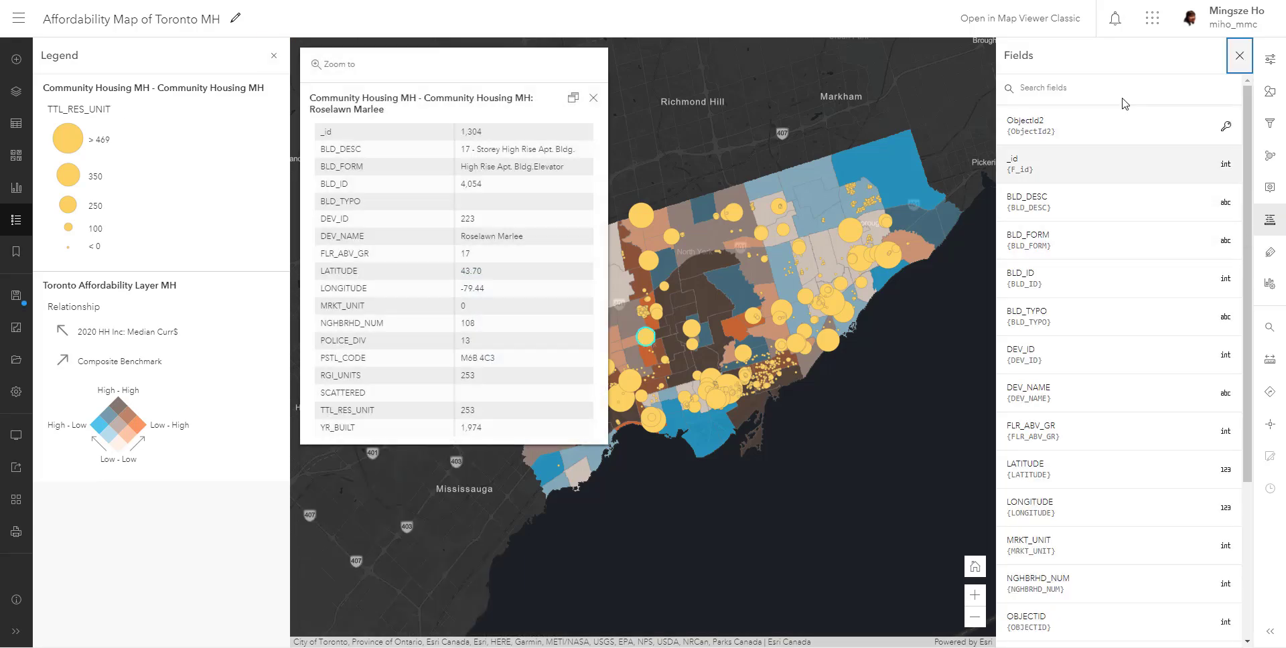
click(1122, 93)
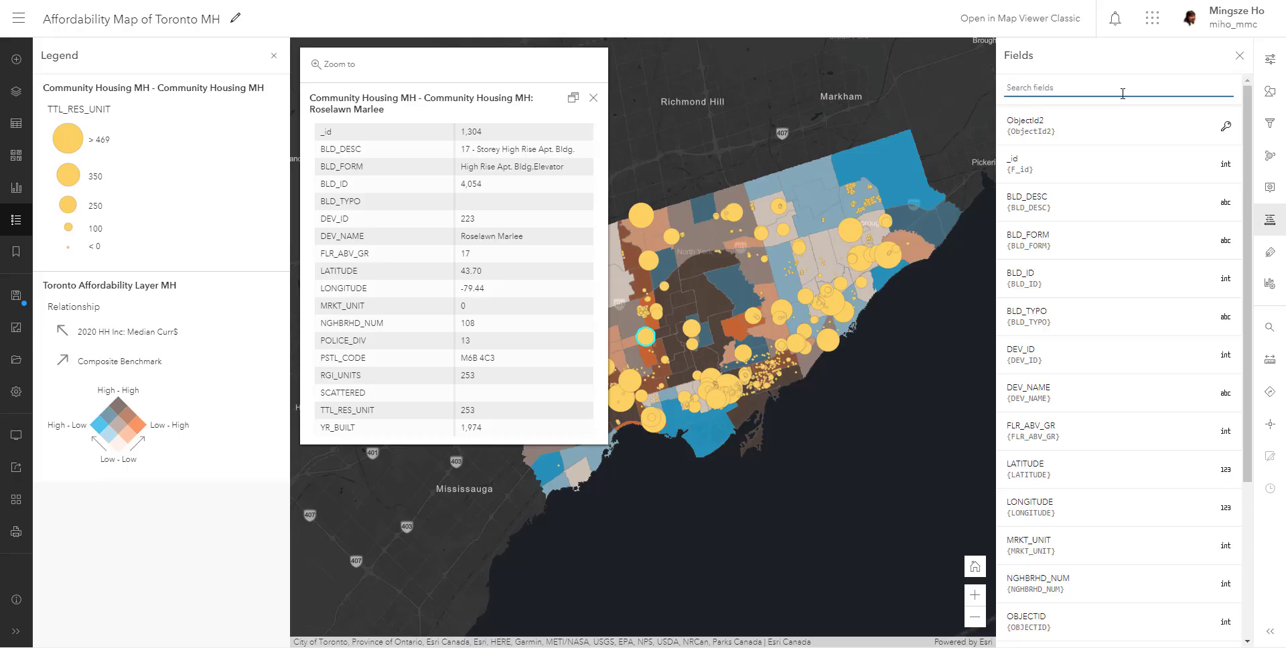
text(TT)
click(1111, 167)
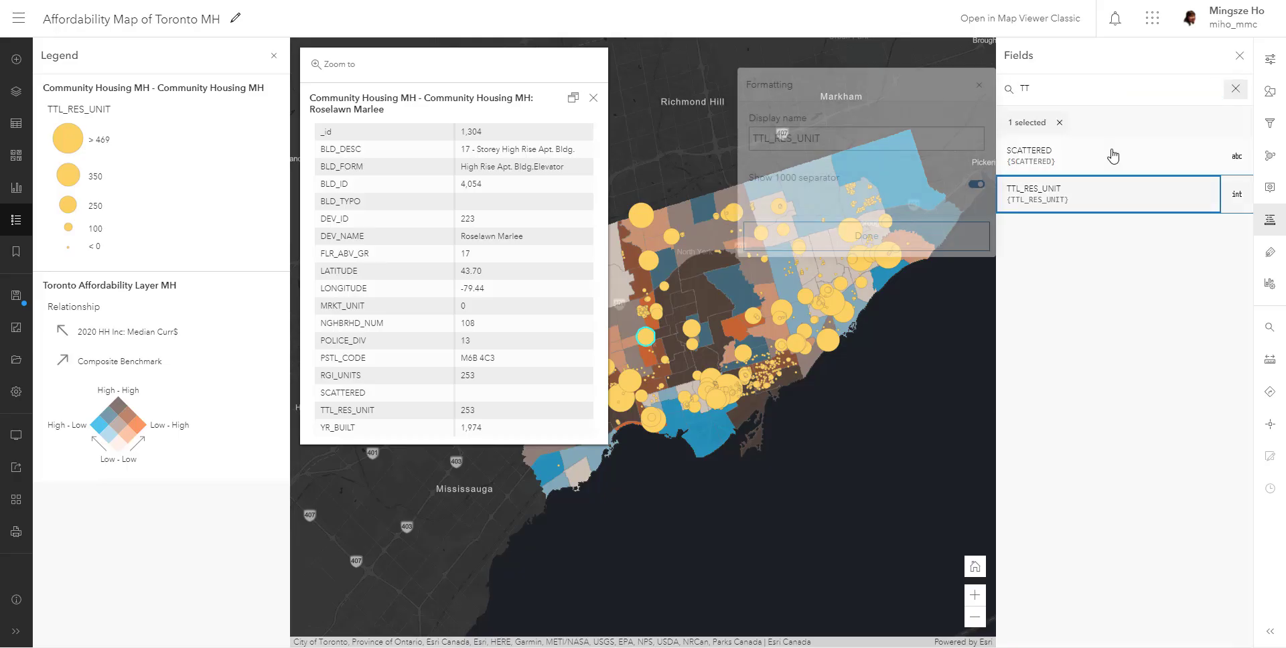
double_click(918, 137)
text(T)
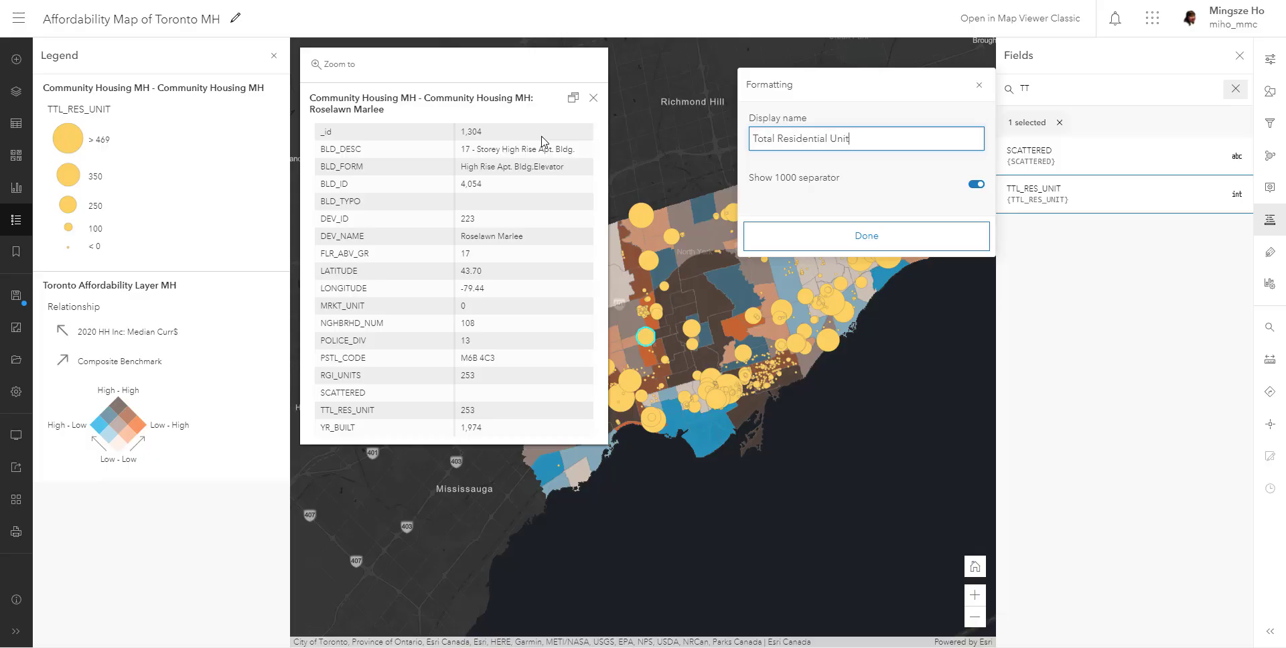
text(otal Residential Unit)
click(771, 237)
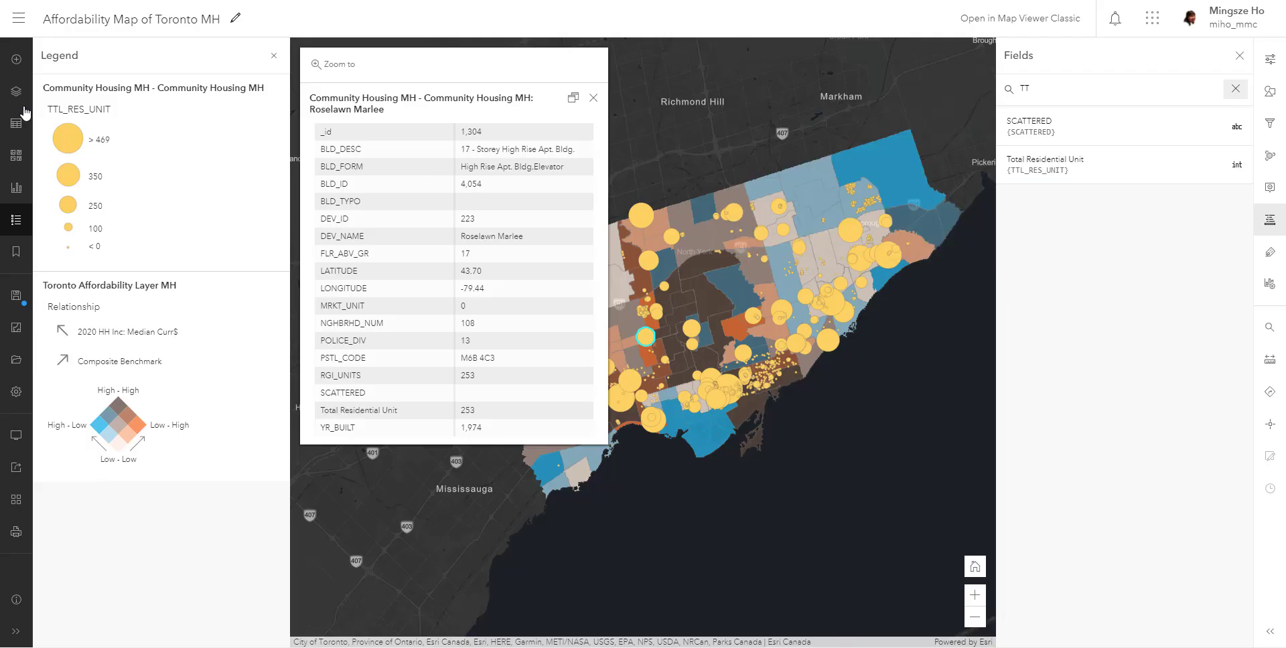
- Review the formatting of the Total Residential Unit field and check its name in the refreshed legend
click(1132, 169)
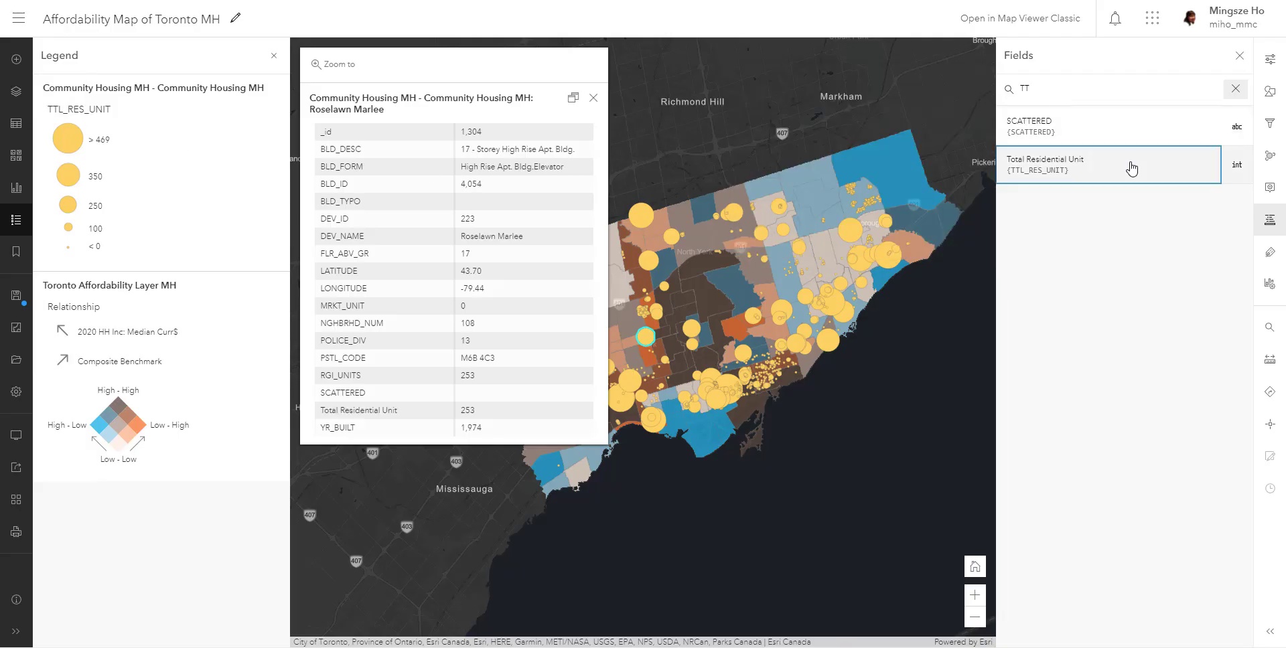
click(943, 235)
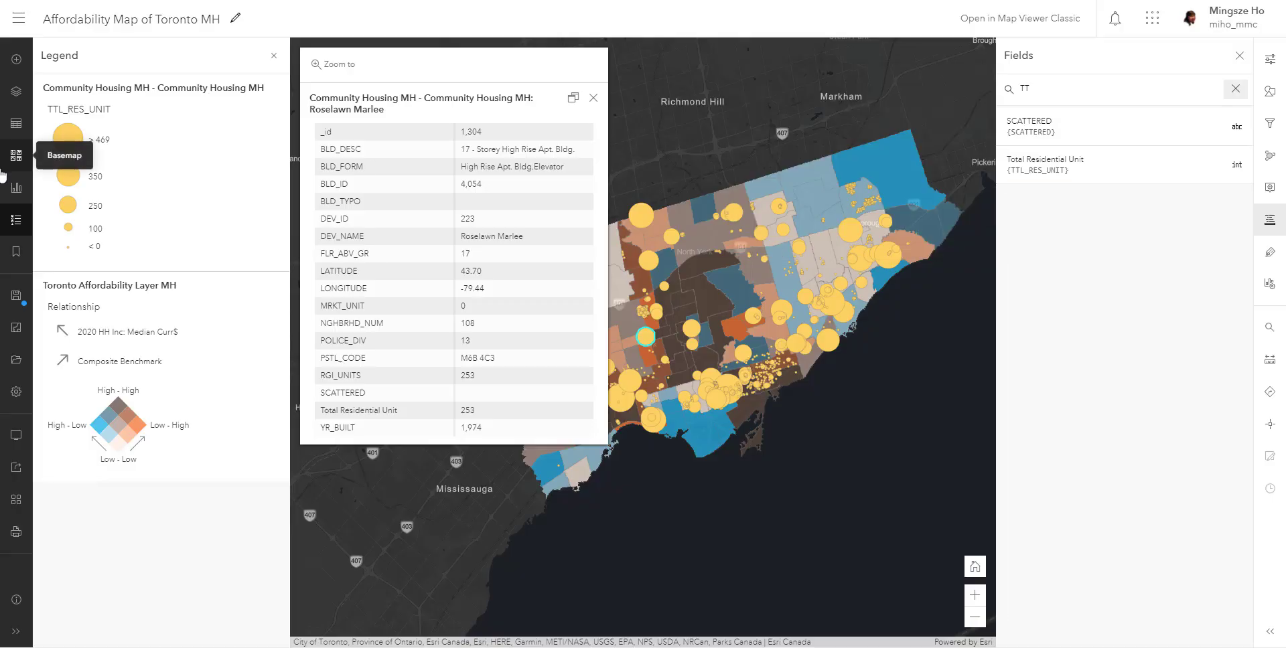
click(16, 187)
click(16, 220)
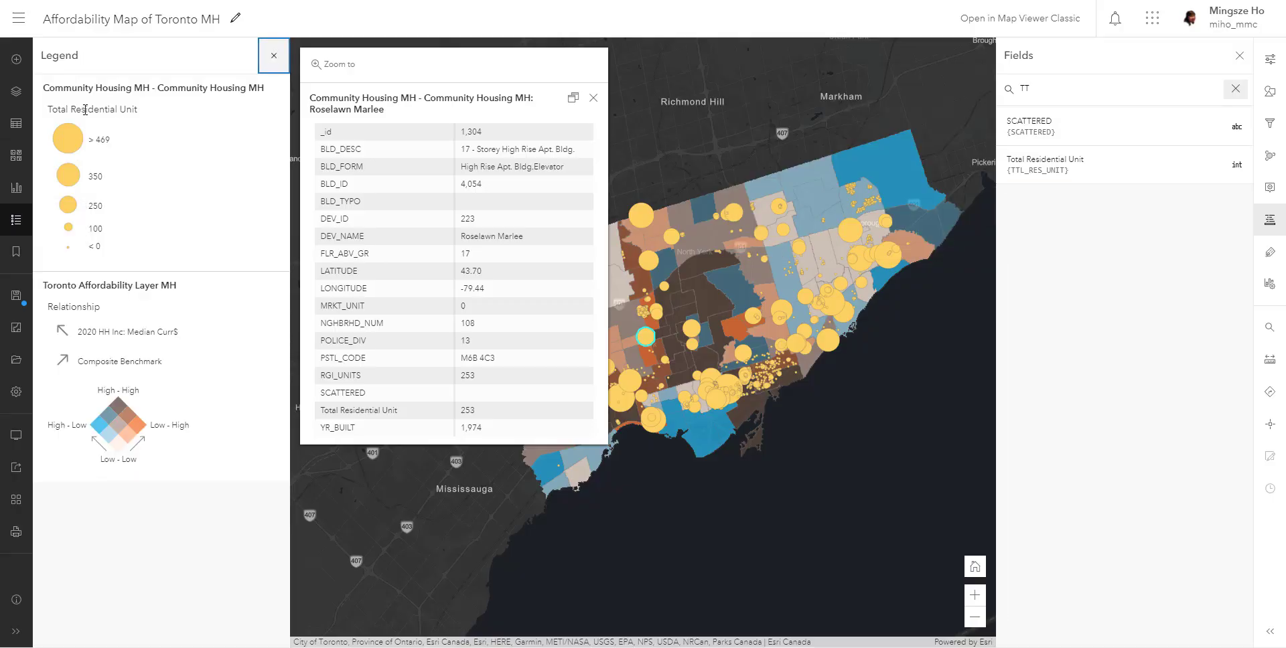
- Rename the Community Housing MH layer as Toronto Community Housing
click(17, 92)
click(270, 96)
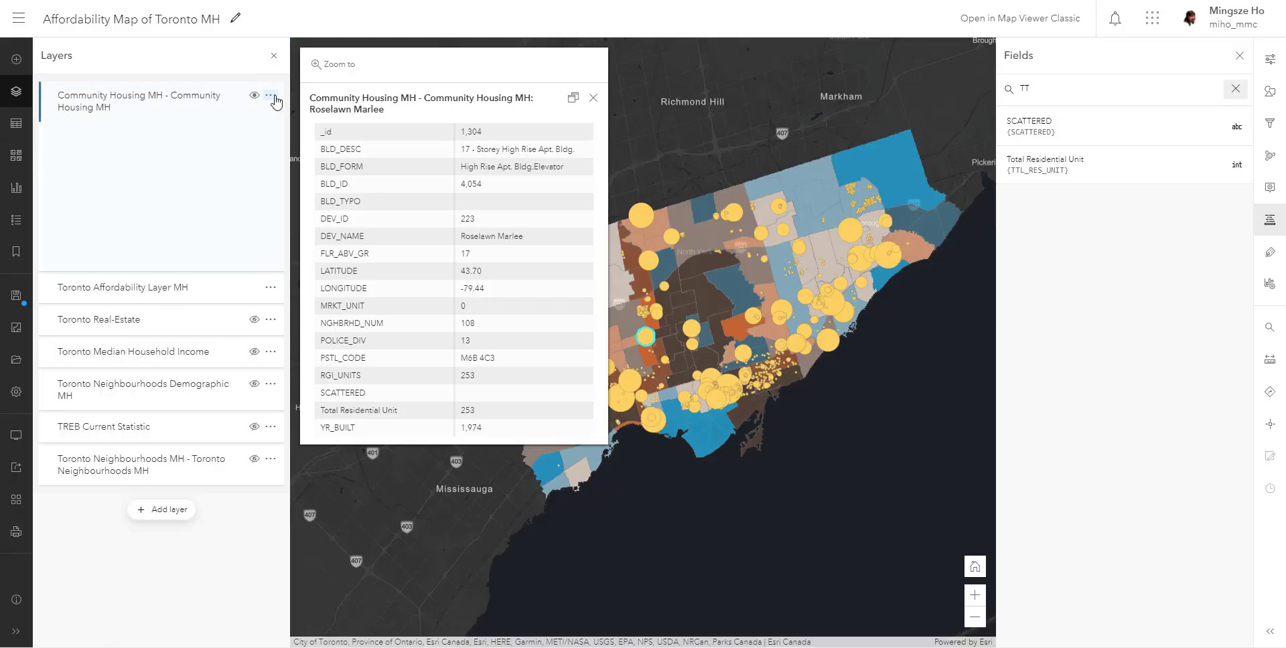
click(125, 162)
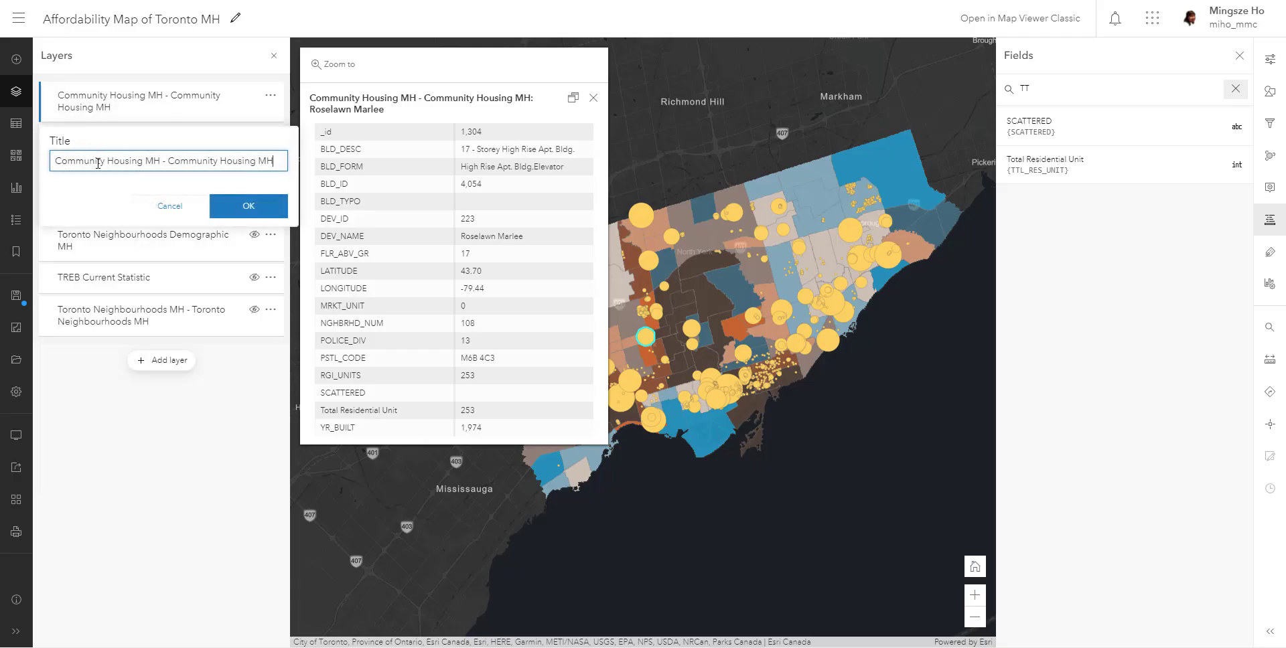
drag(143, 160, 441, 172)
key(BackSpace)
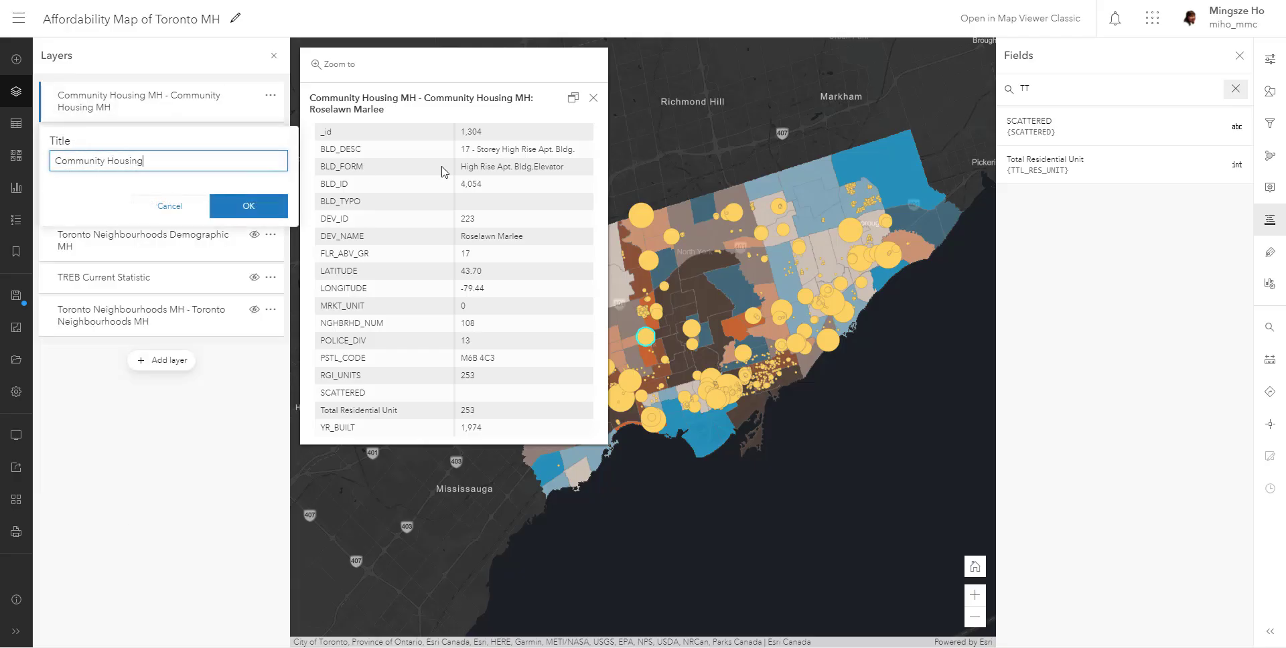
key(Home)
text(Toronto)
click(248, 205)
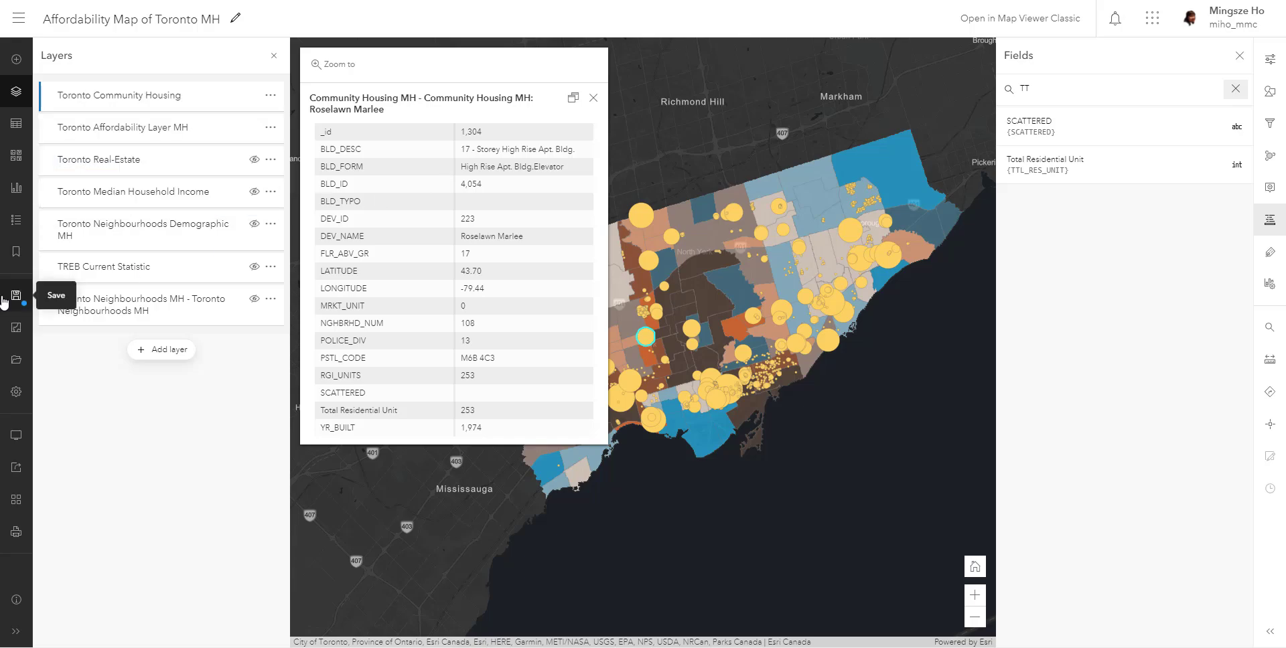
- Show the legend with the renamed layer and save the map, closing the Roselawn Marlee building details
click(16, 188)
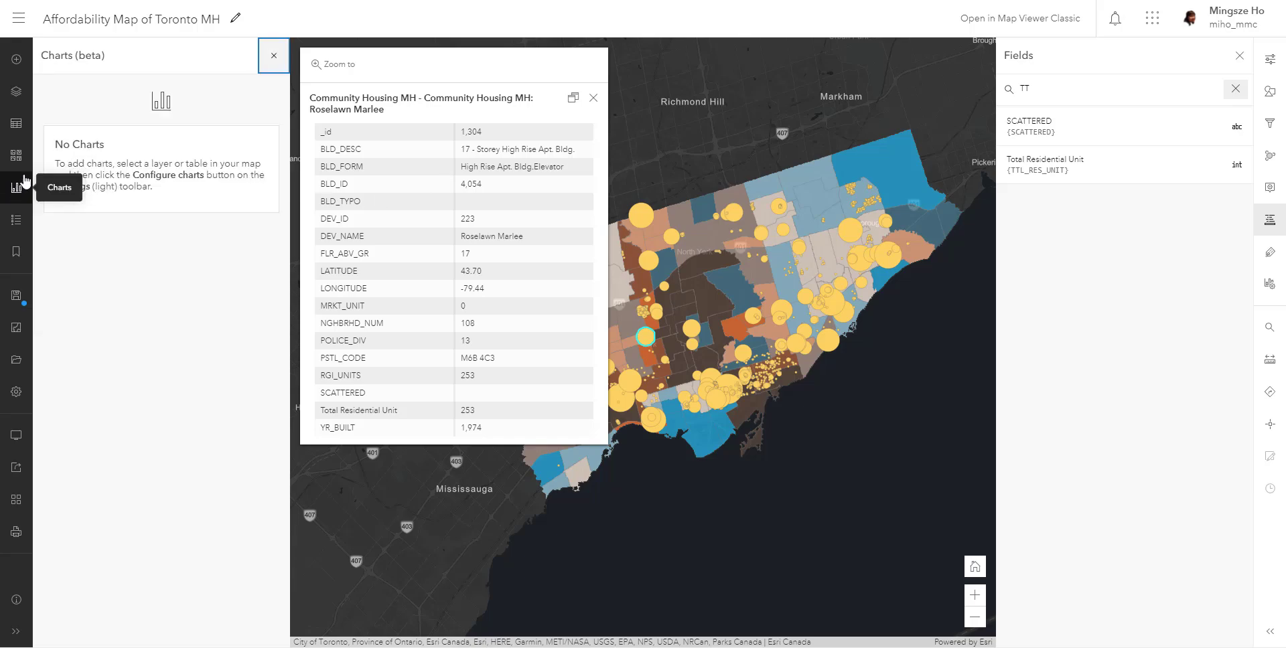
click(17, 223)
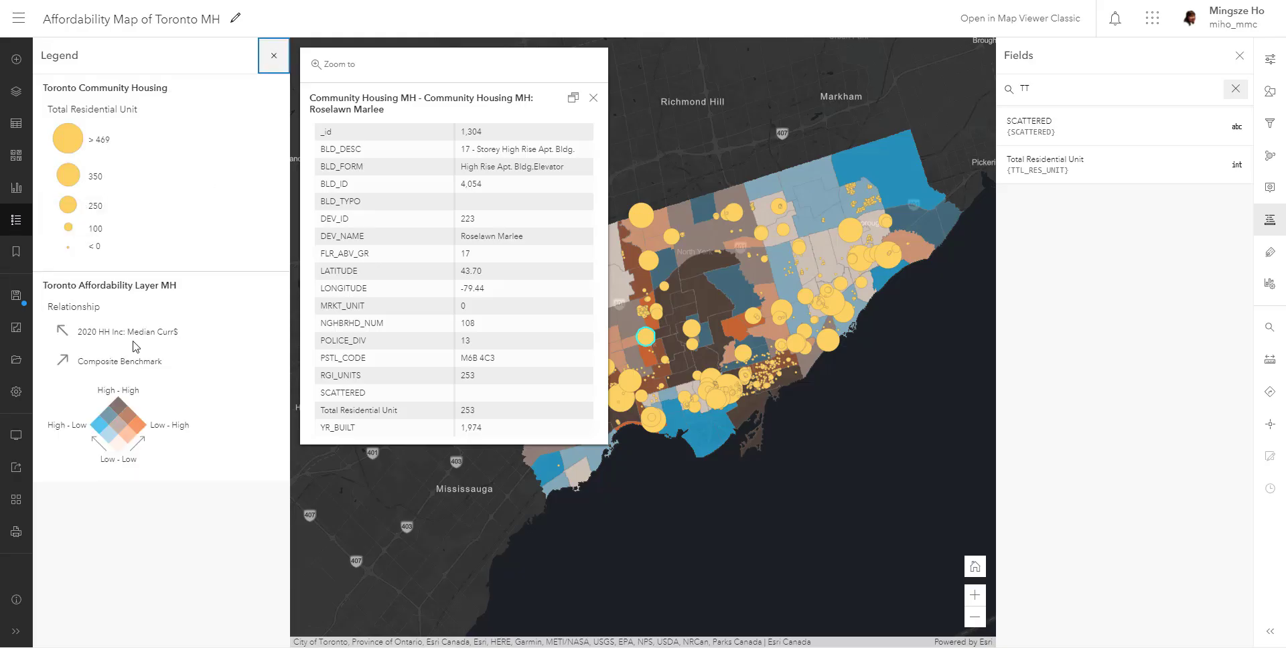
click(20, 304)
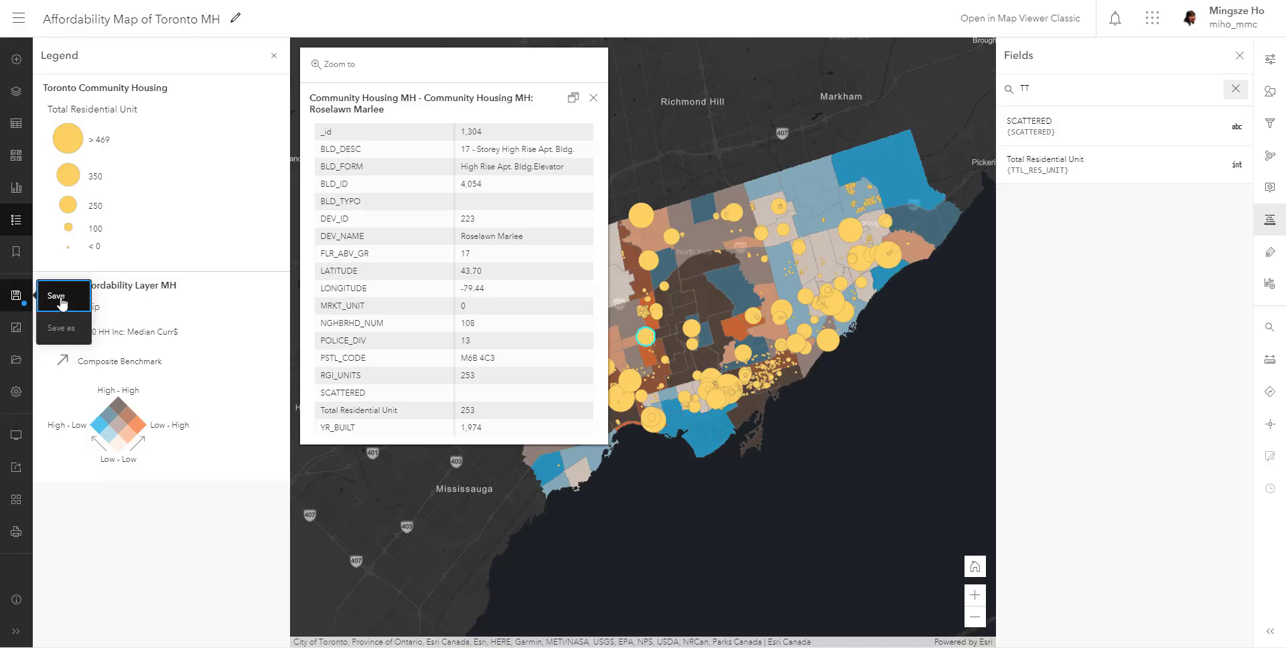
click(61, 299)
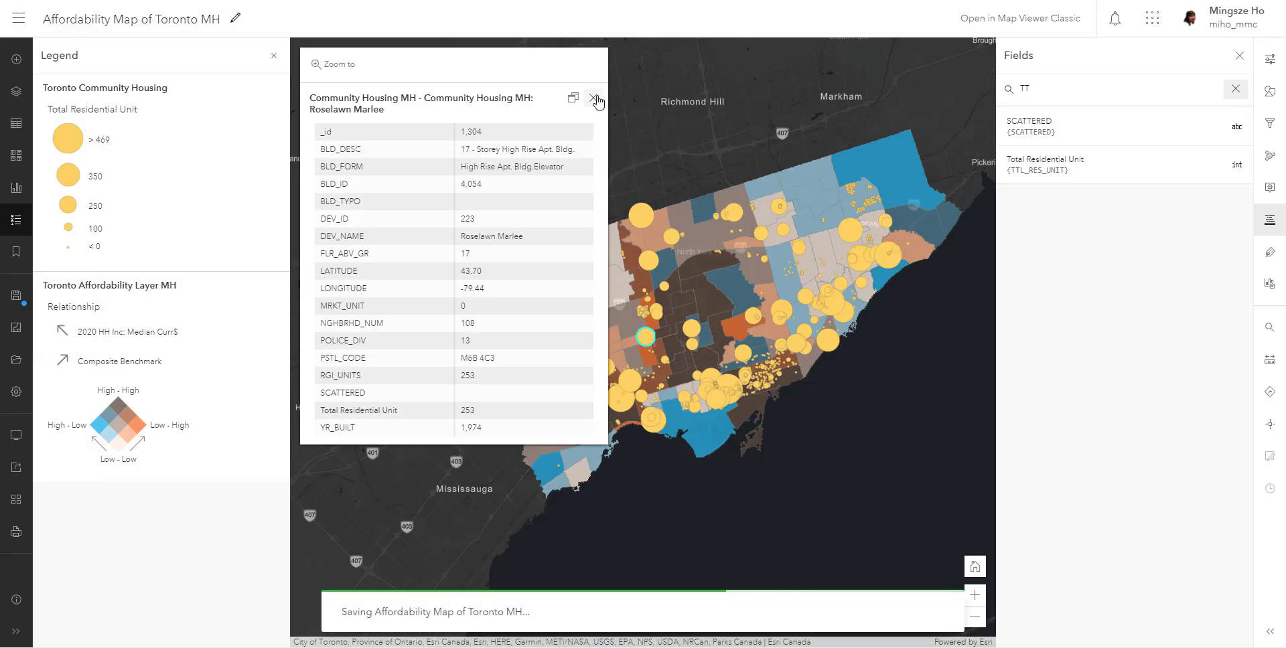
click(593, 97)
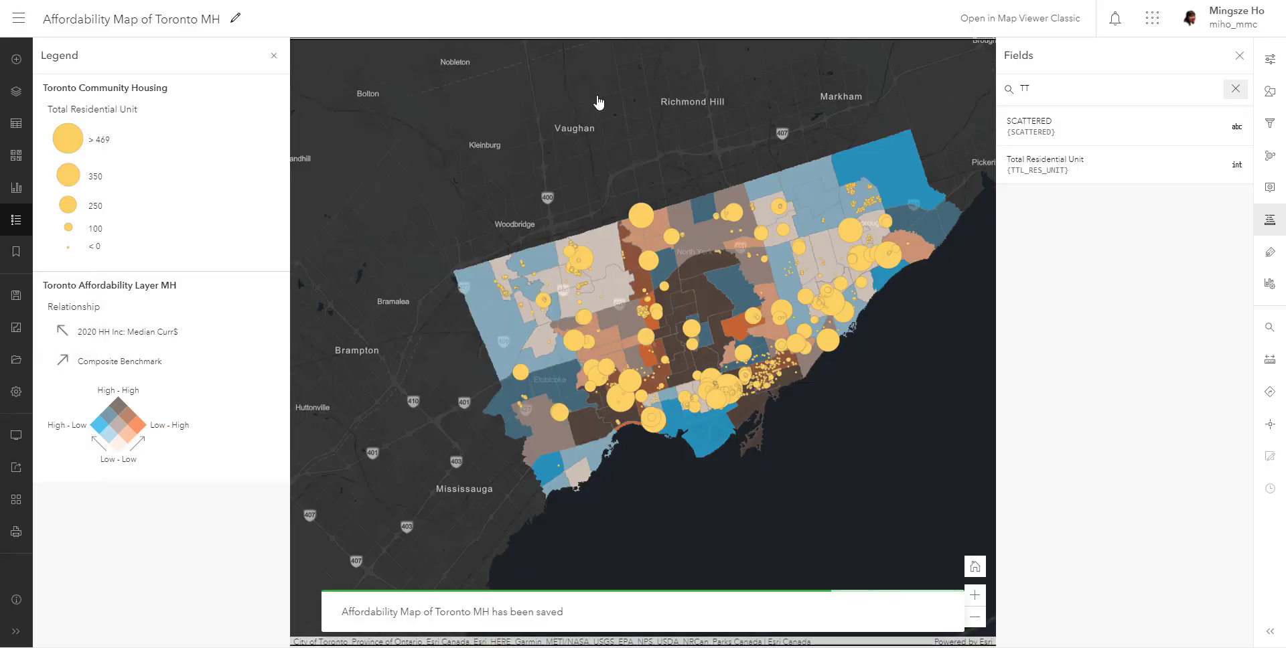